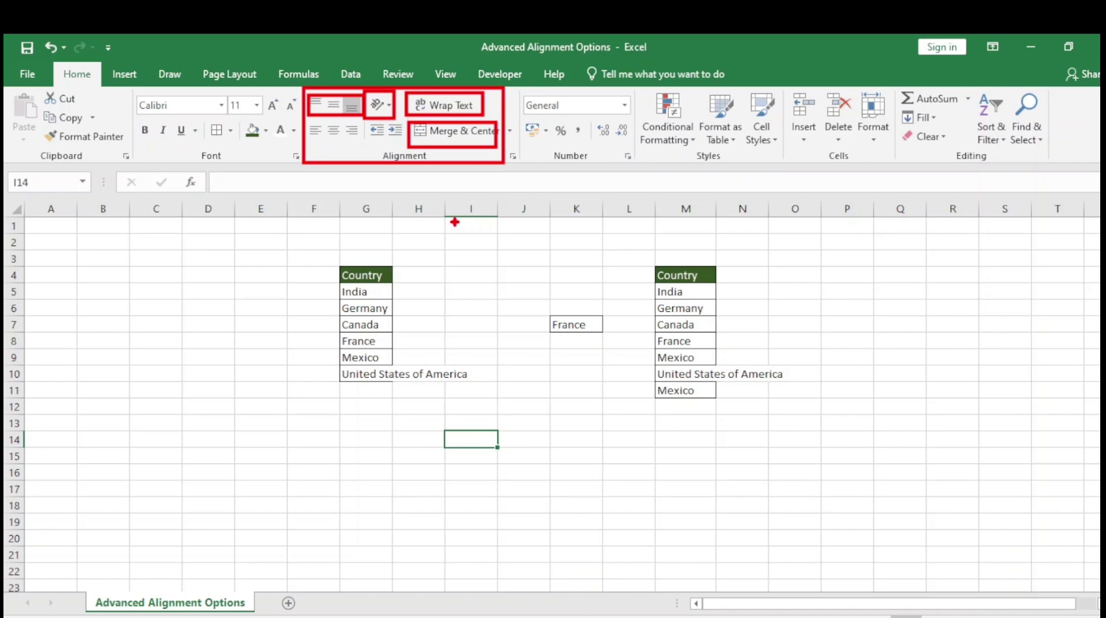
key("Escape")
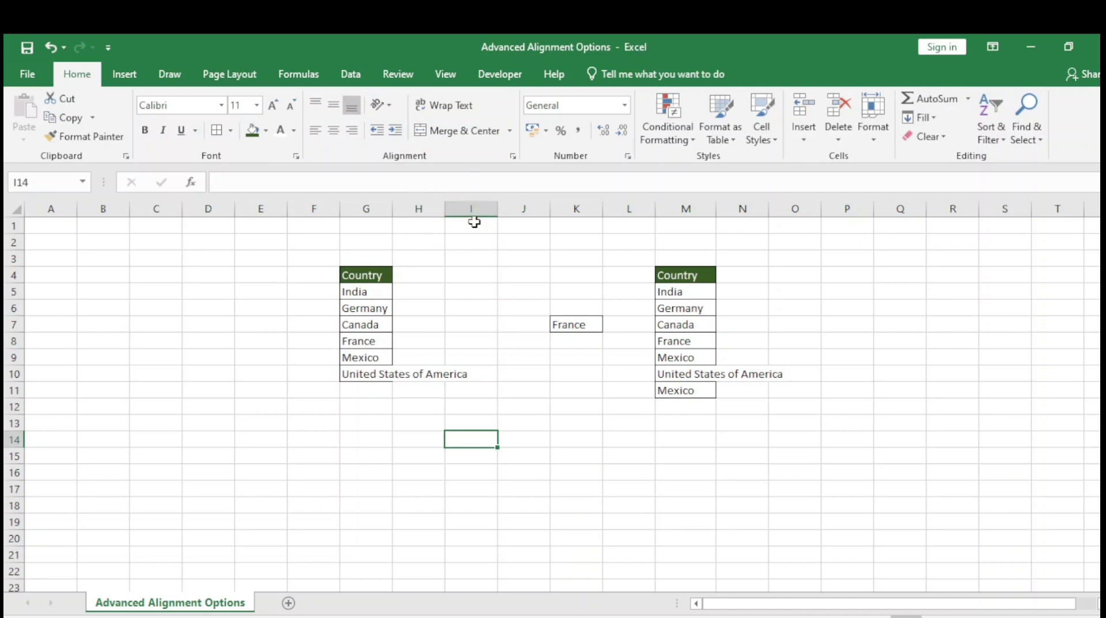
key("ctrl+2")
left_click_drag(488, 140, 526, 174)
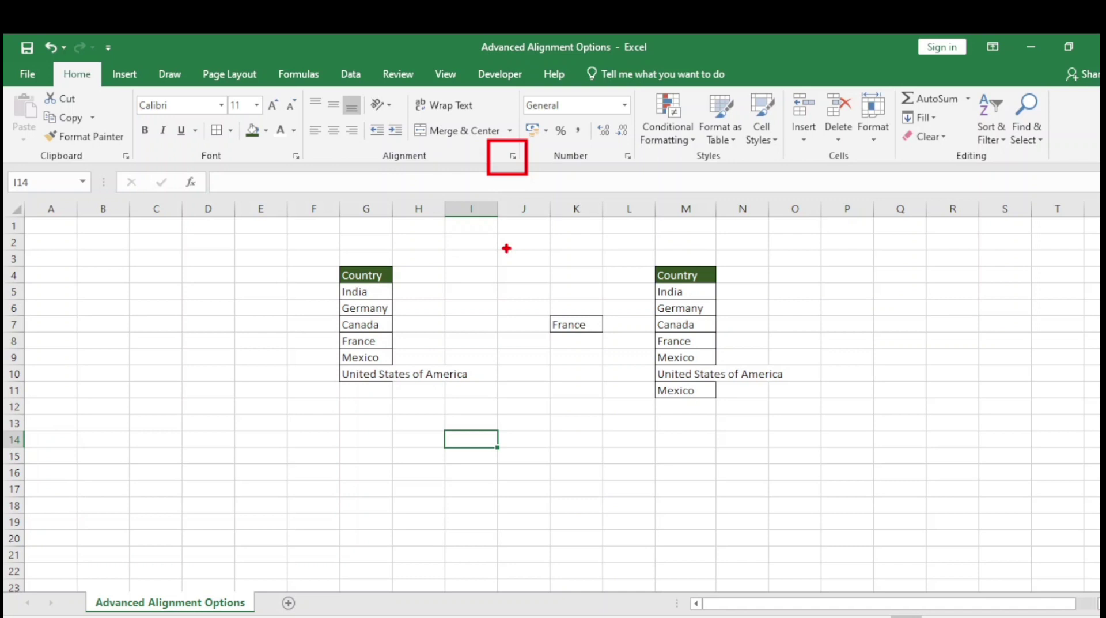
key("Escape")
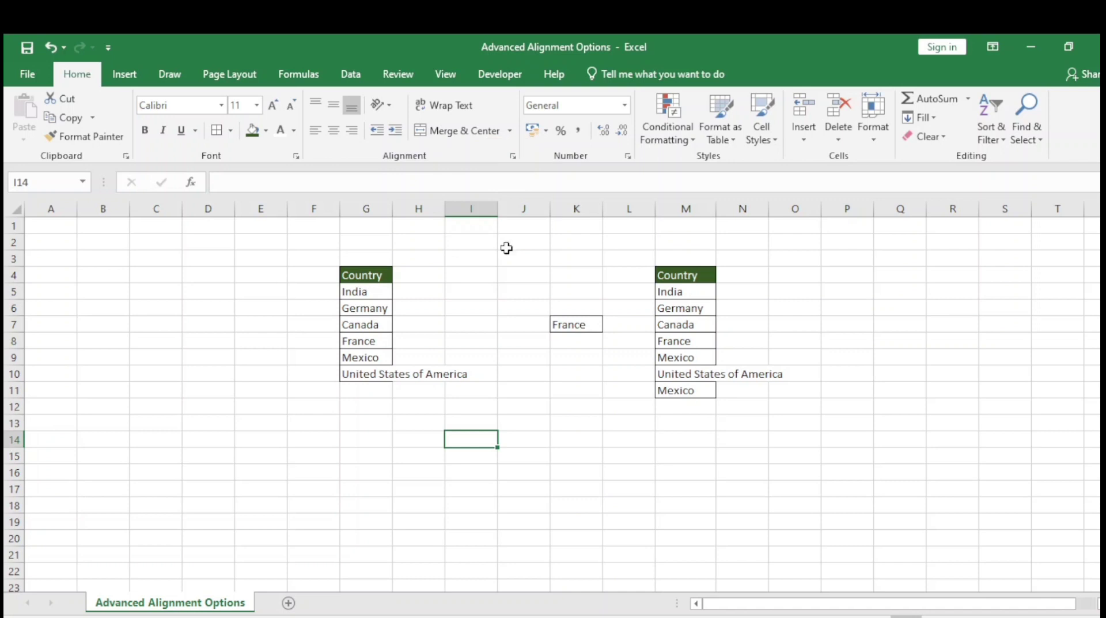
- Examine the alignment settings in Format Cells, including the available horizontal alignment choices, and close the dialog without changes
left_click(515, 157)
left_click_drag(638, 159, 685, 101)
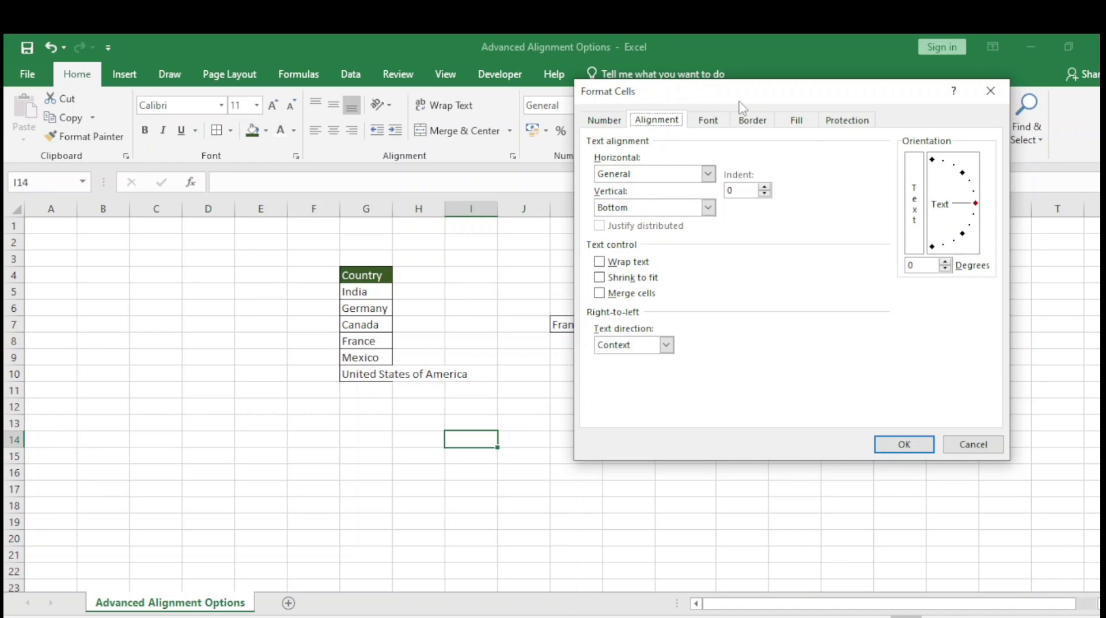
left_click_drag(741, 98, 829, 133)
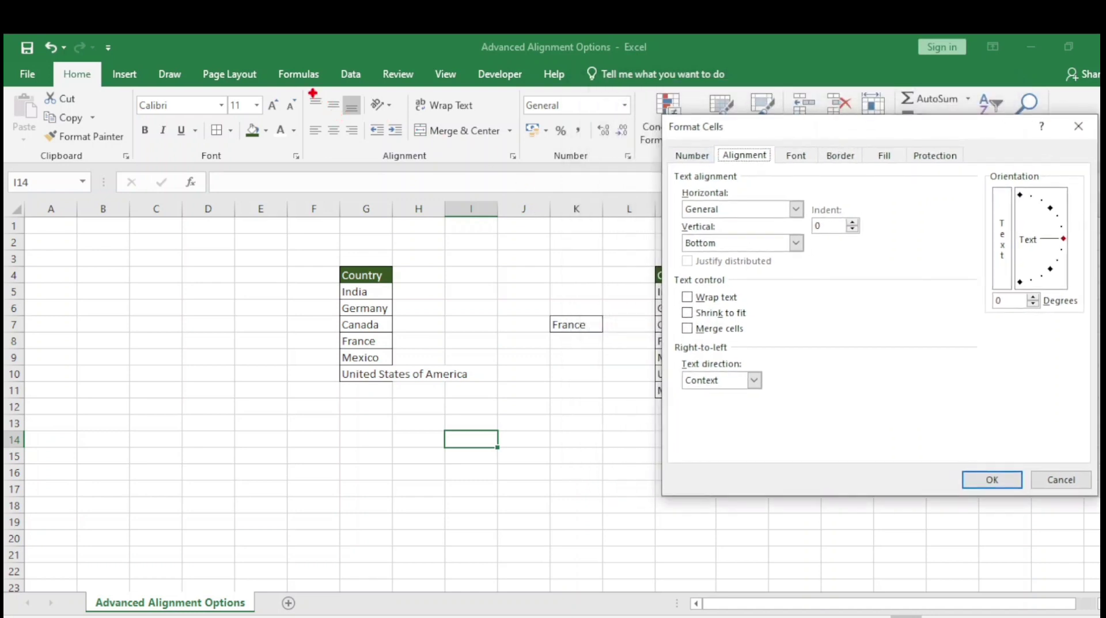
mouse_move(308, 93)
left_mouse_down()
mouse_move(348, 150)
mouse_move(364, 150)
left_mouse_up()
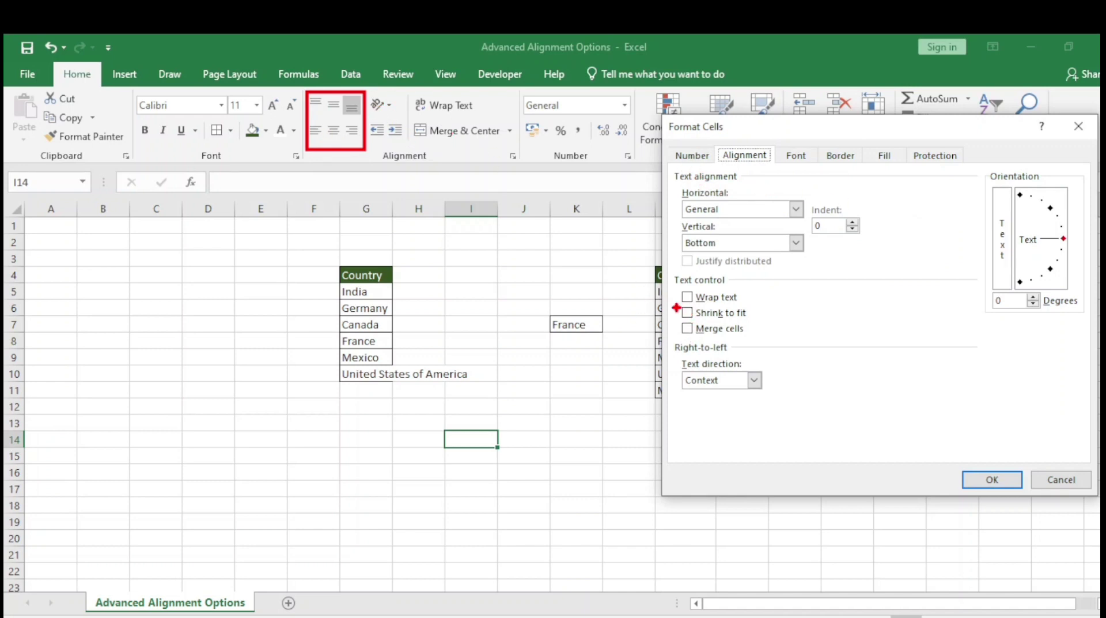
mouse_move(676, 306)
left_mouse_down()
mouse_move(735, 323)
mouse_move(771, 316)
left_mouse_up()
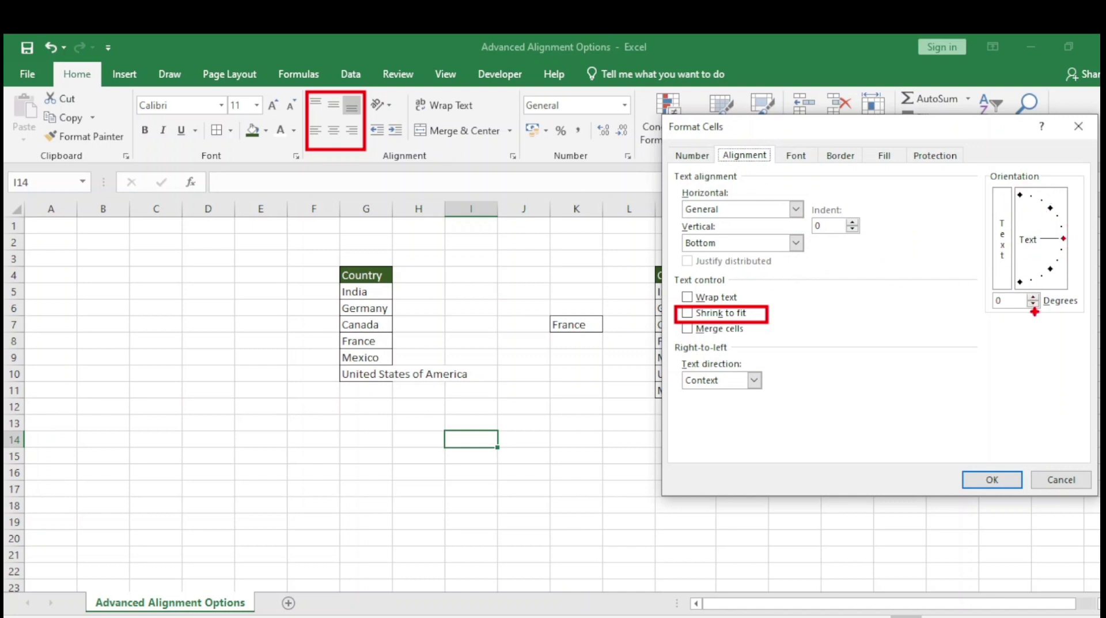
left_click_drag(982, 179, 1088, 332)
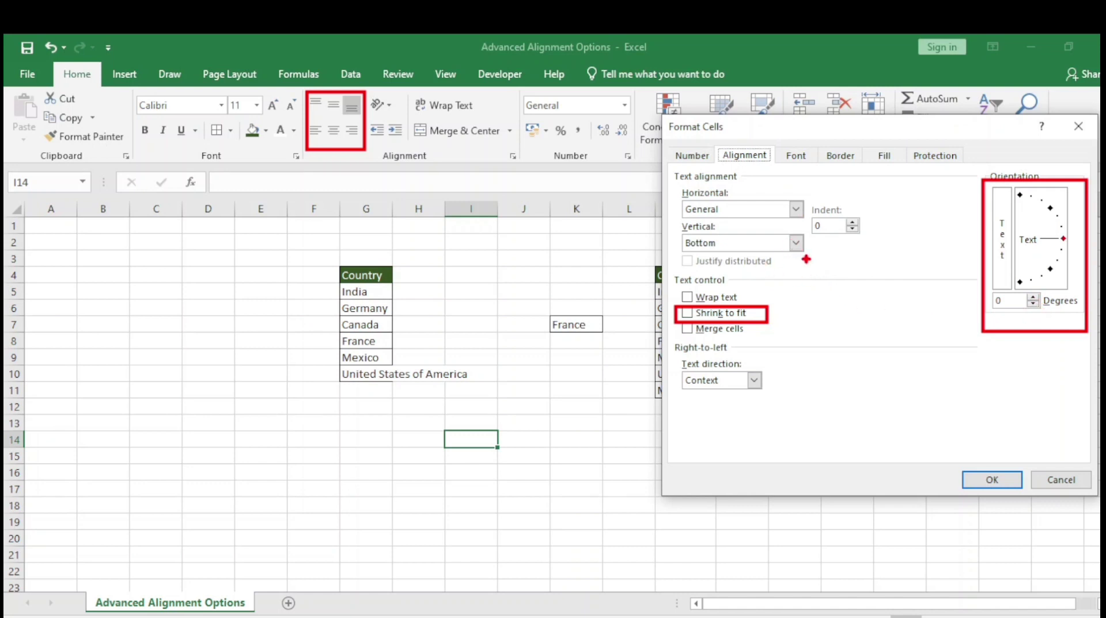
key("Escape")
left_click(797, 208)
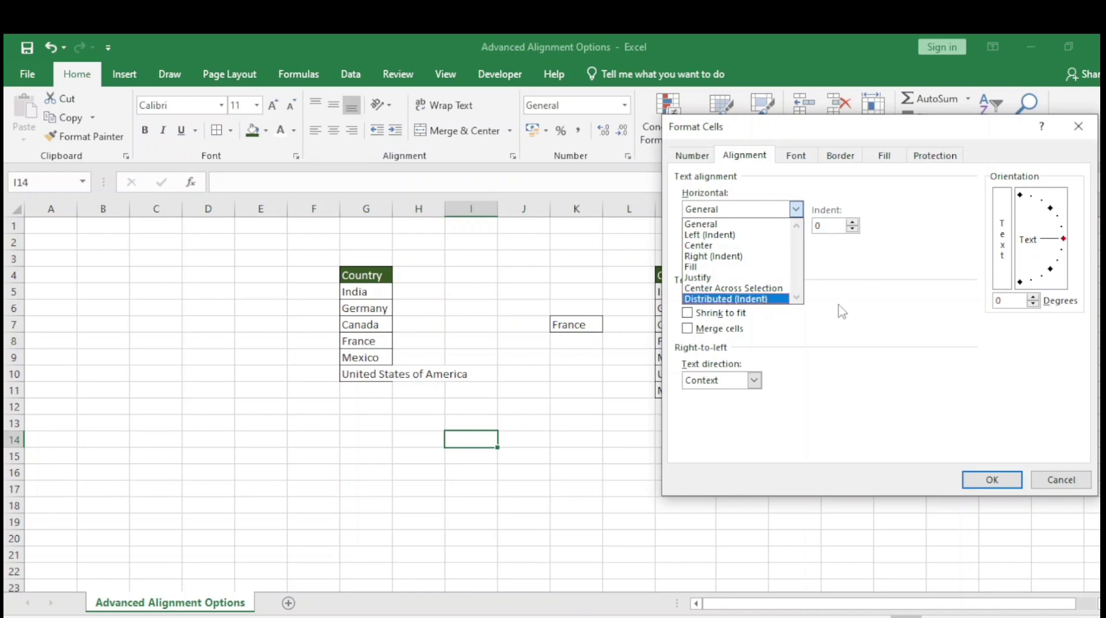
left_click(843, 311)
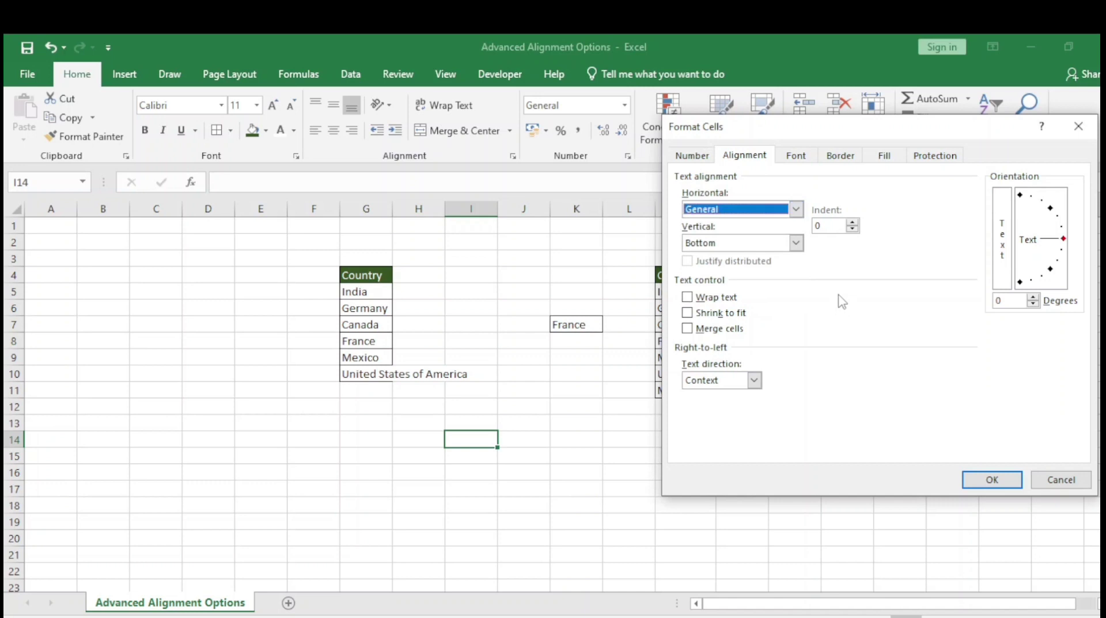
left_click(1079, 125)
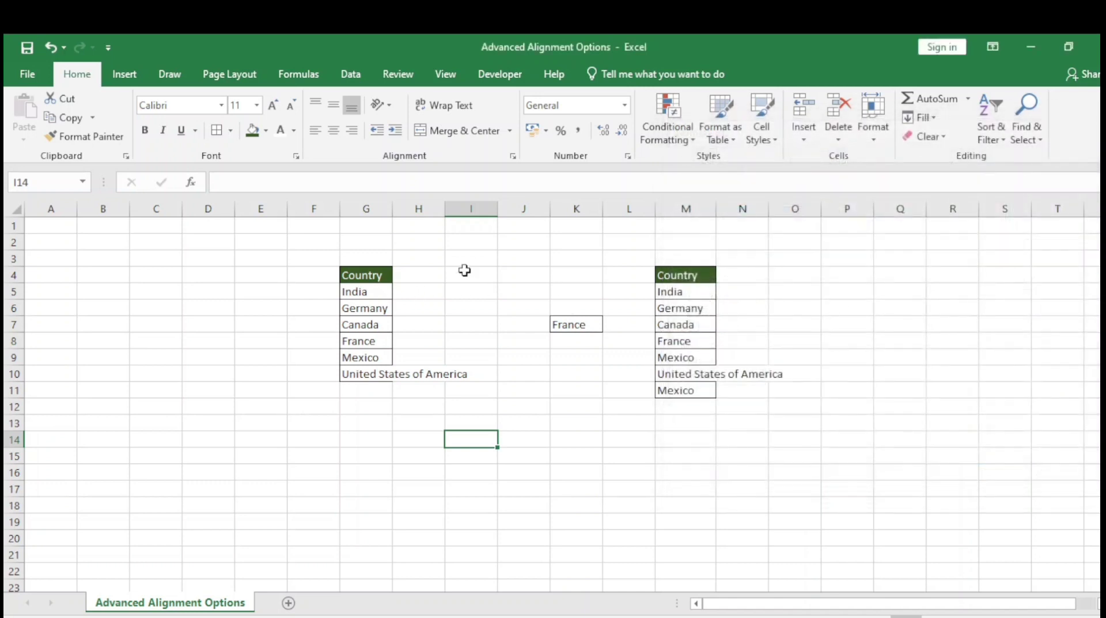
- Open the alignment settings for the India cell (G5) and review the horizontal, vertical, indent and text direction options
left_click(361, 291)
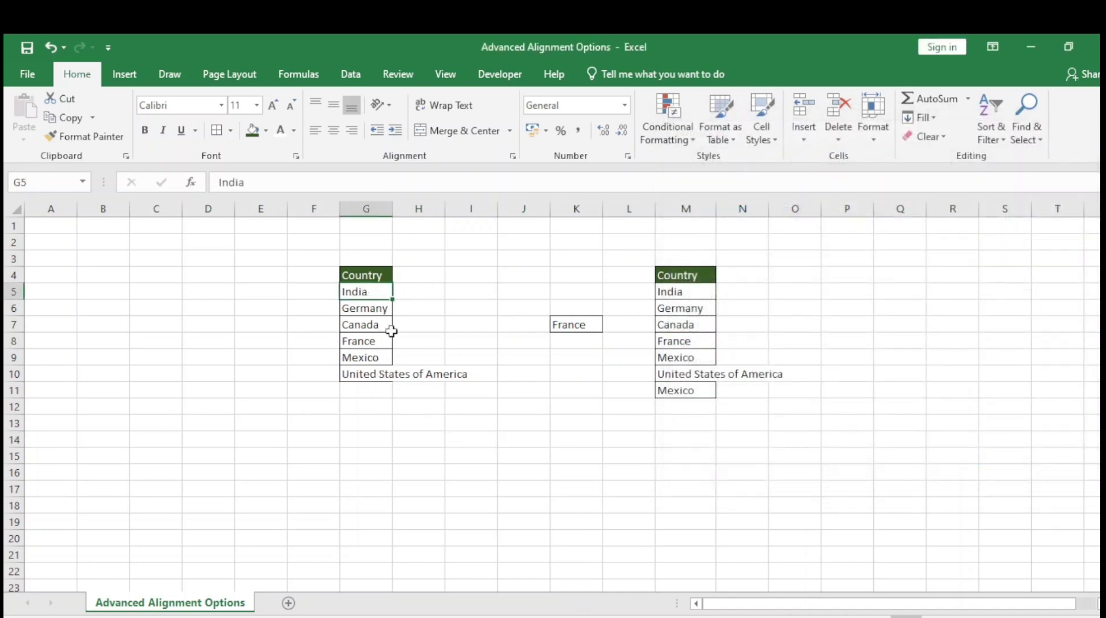
left_click(512, 156)
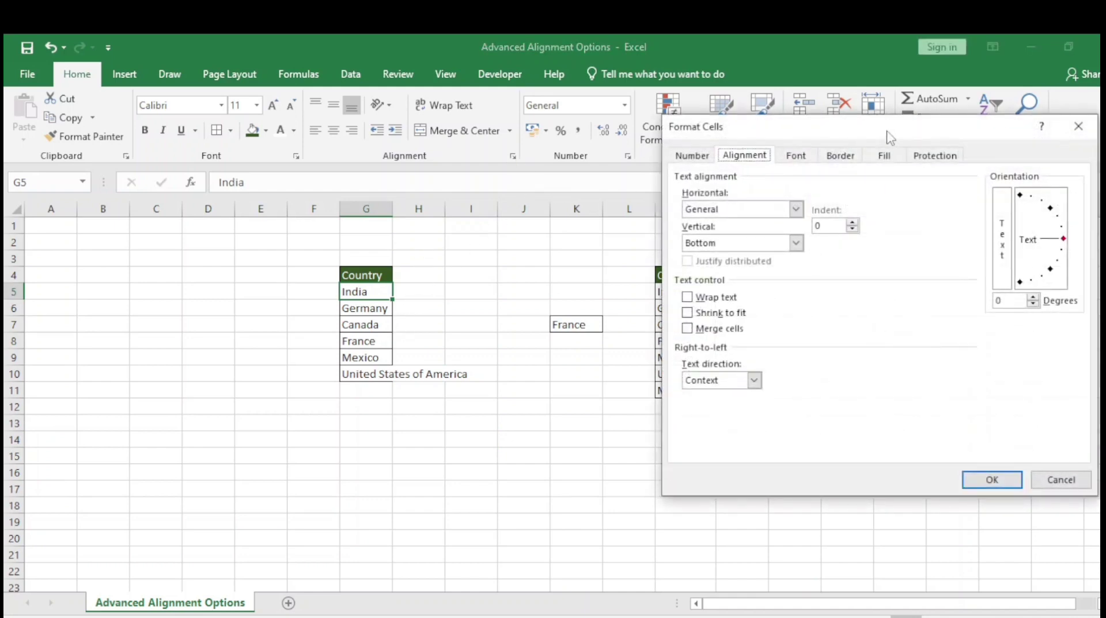
left_click_drag(888, 135, 832, 145)
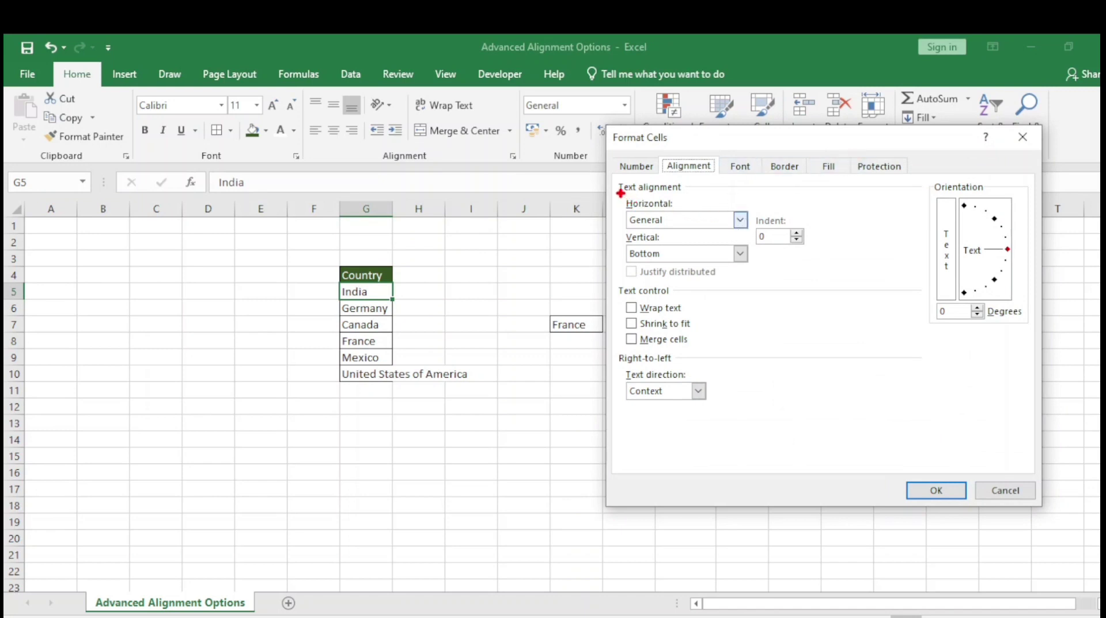
mouse_move(620, 193)
left_mouse_down()
mouse_move(647, 216)
mouse_move(754, 230)
left_mouse_up()
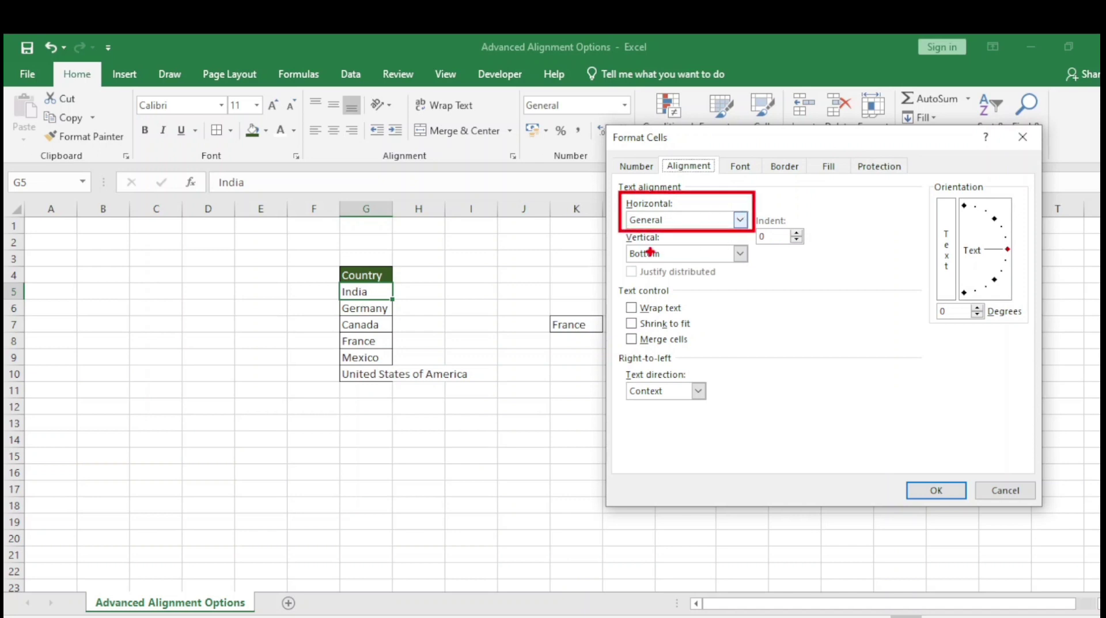
mouse_move(615, 232)
left_mouse_down()
mouse_move(670, 260)
mouse_move(753, 272)
left_mouse_up()
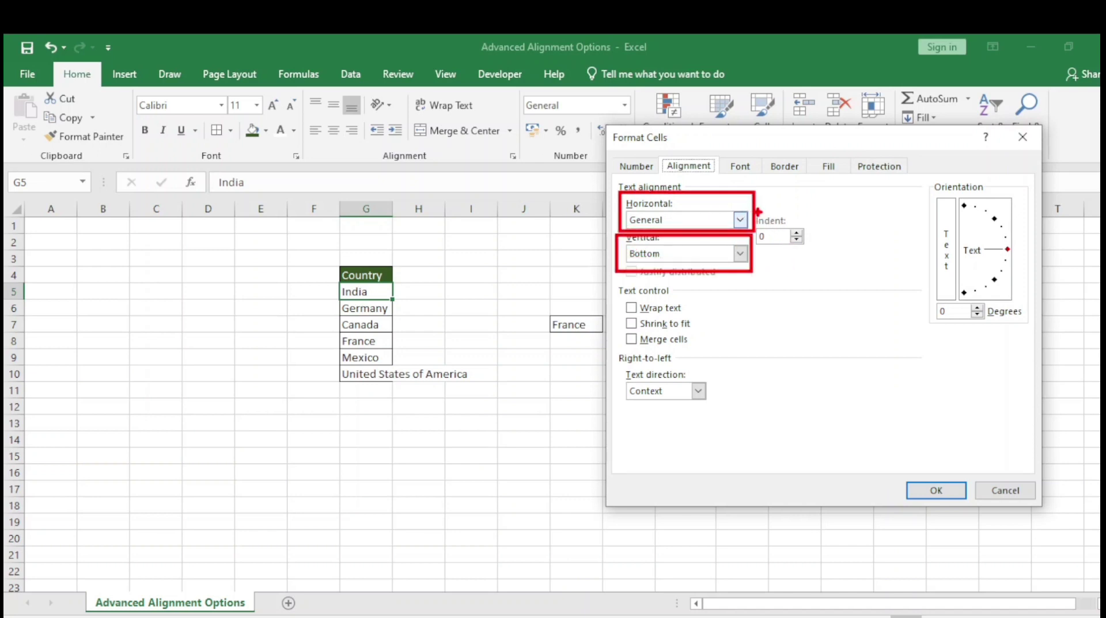
left_click_drag(758, 212, 818, 251)
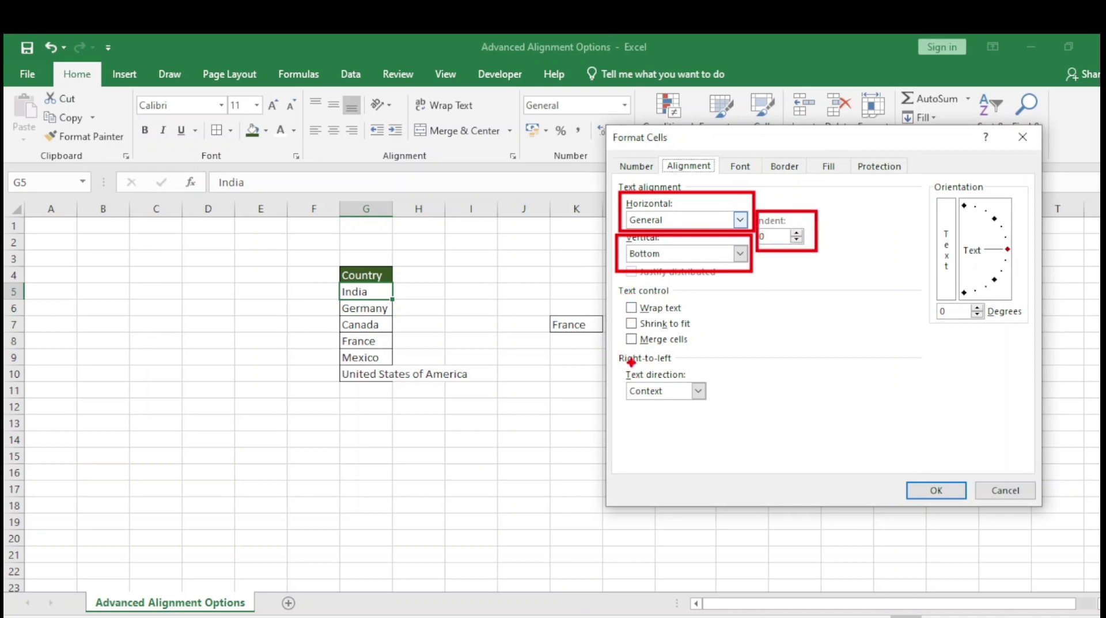
left_click_drag(621, 364, 761, 420)
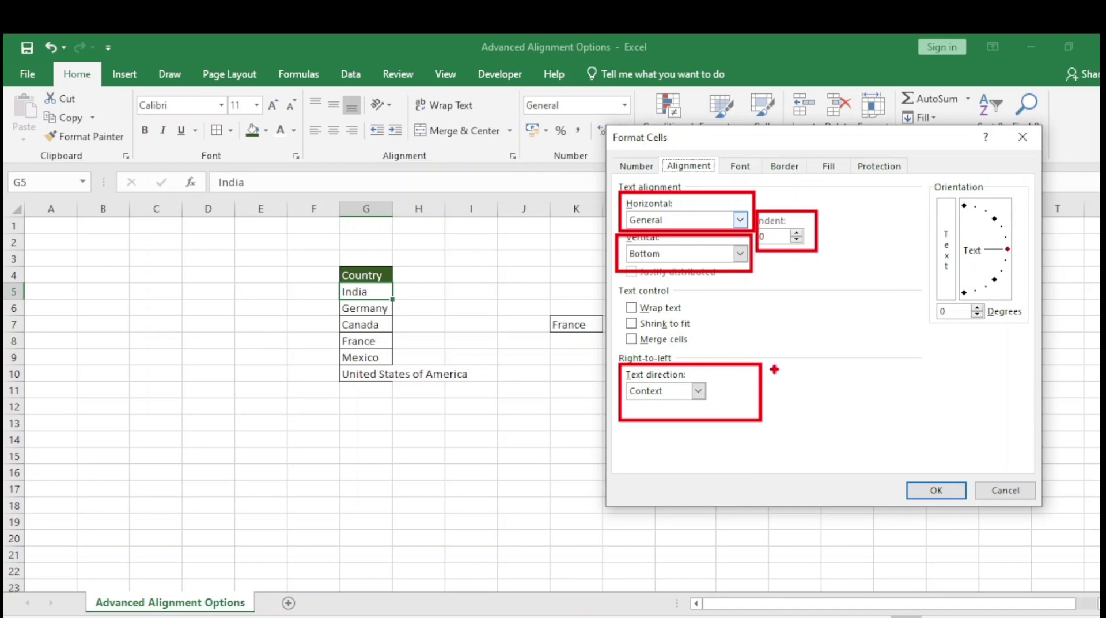
- Set the horizontal alignment of cell G5 to Left (Indent) with an indent of 2 and apply it
left_click(741, 221)
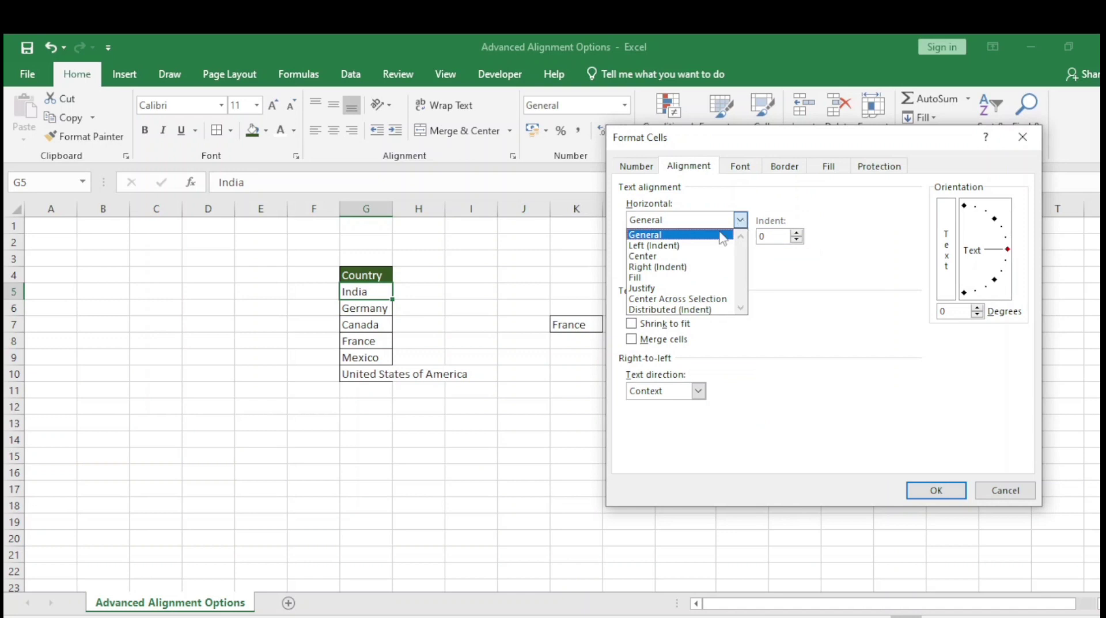
left_click(663, 236)
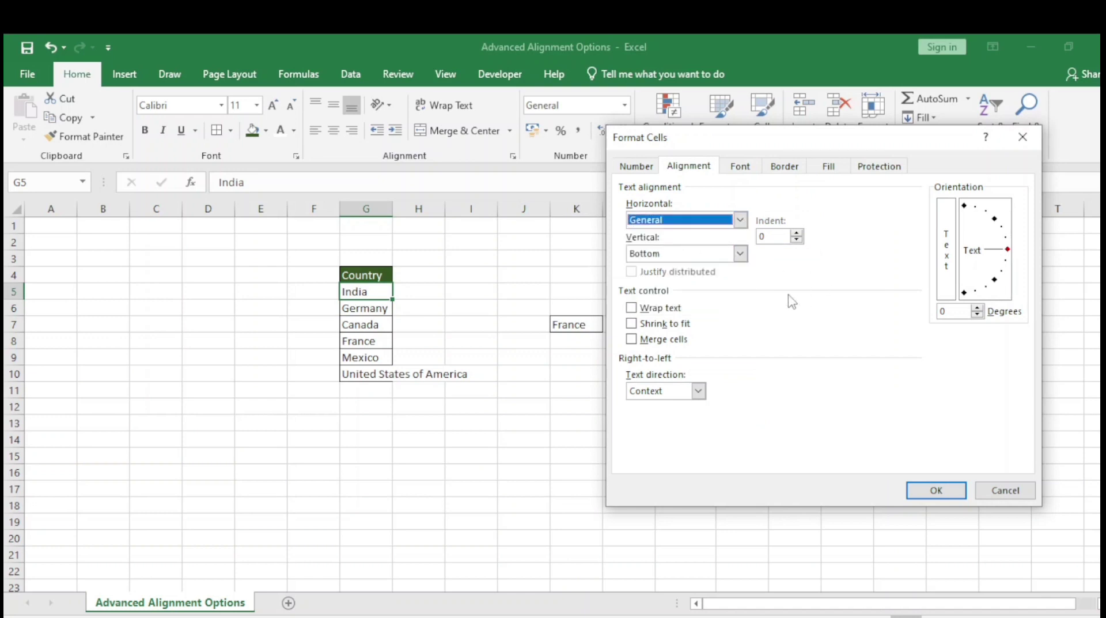
left_click(740, 219)
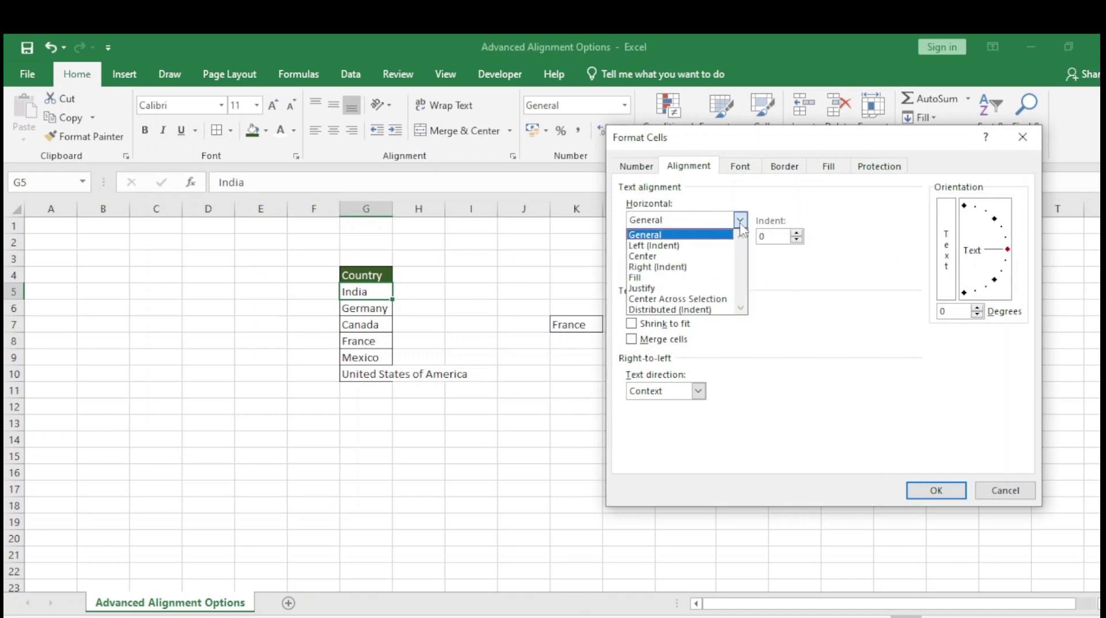
left_click(659, 245)
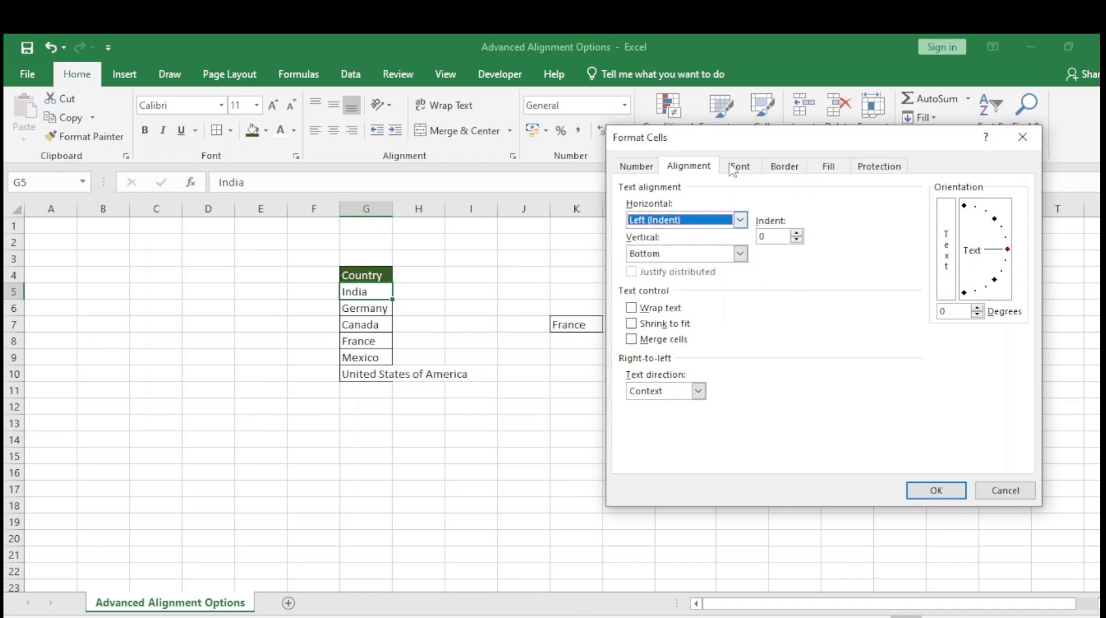
left_click_drag(746, 146, 750, 123)
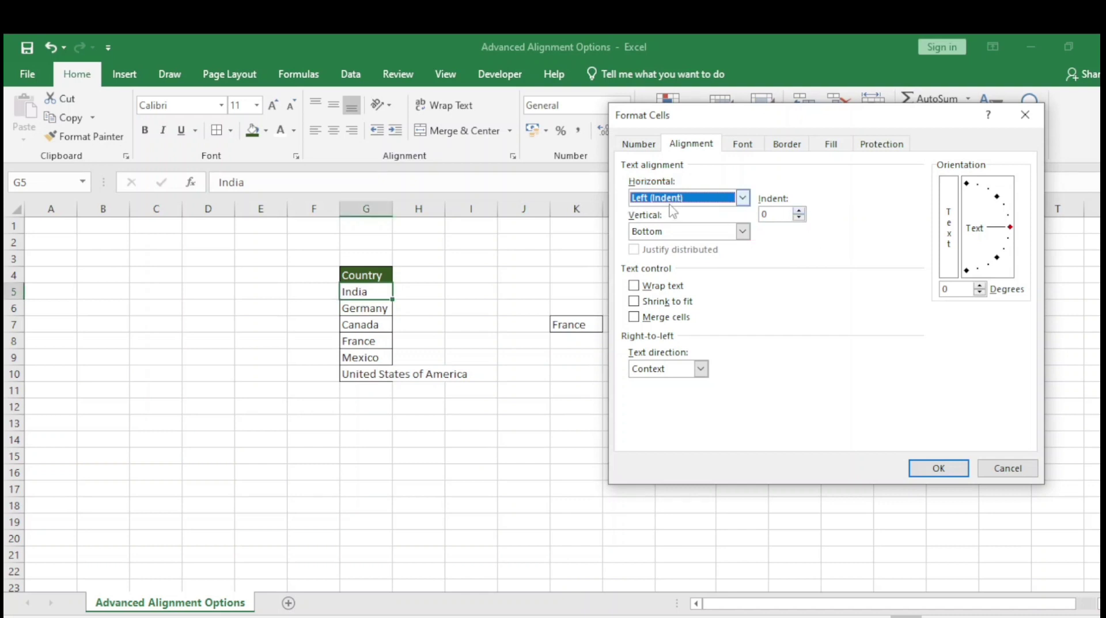
left_click(800, 211)
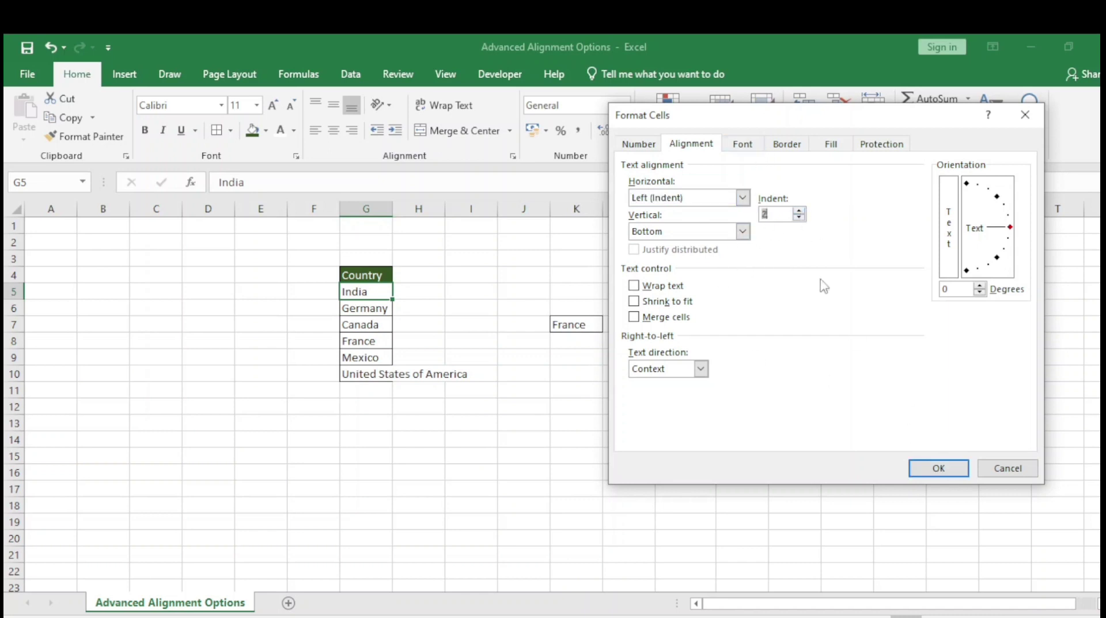
left_click(926, 468)
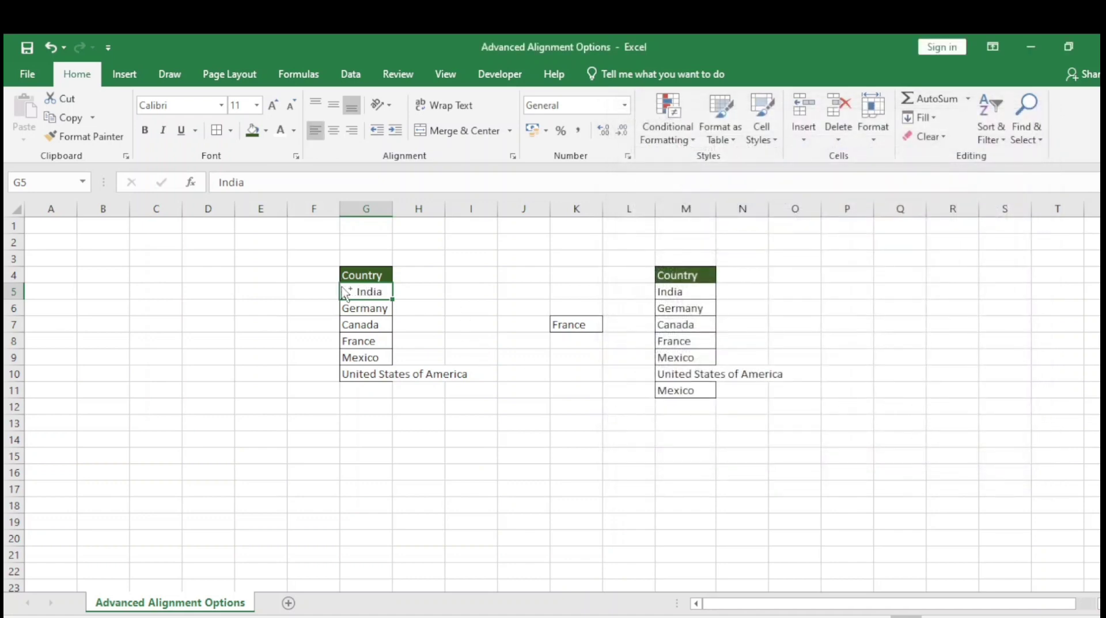
left_click_drag(327, 269, 406, 301)
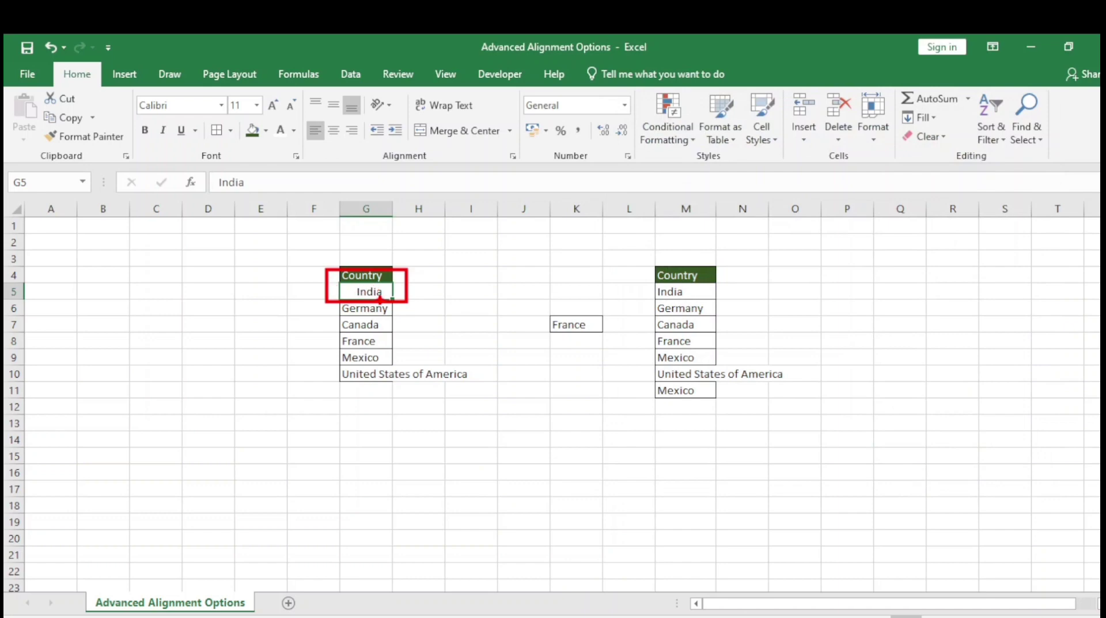
key("Escape")
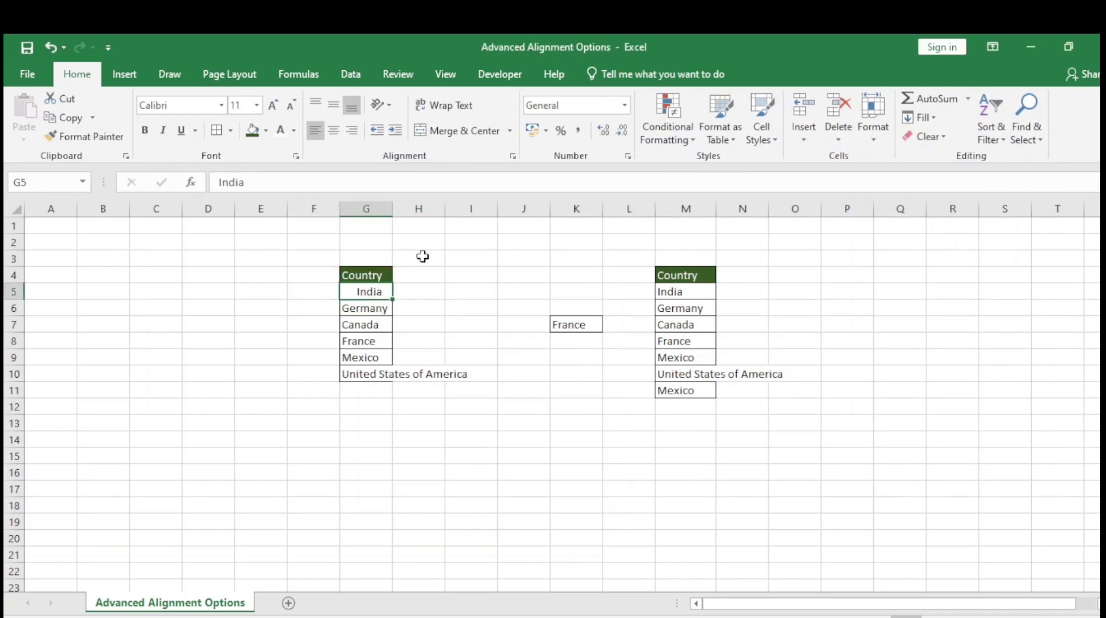
- Try Center alignment on the Germany cell (G6), then apply Left (Indent) with an indent of 2
left_click(368, 308)
left_click(513, 156)
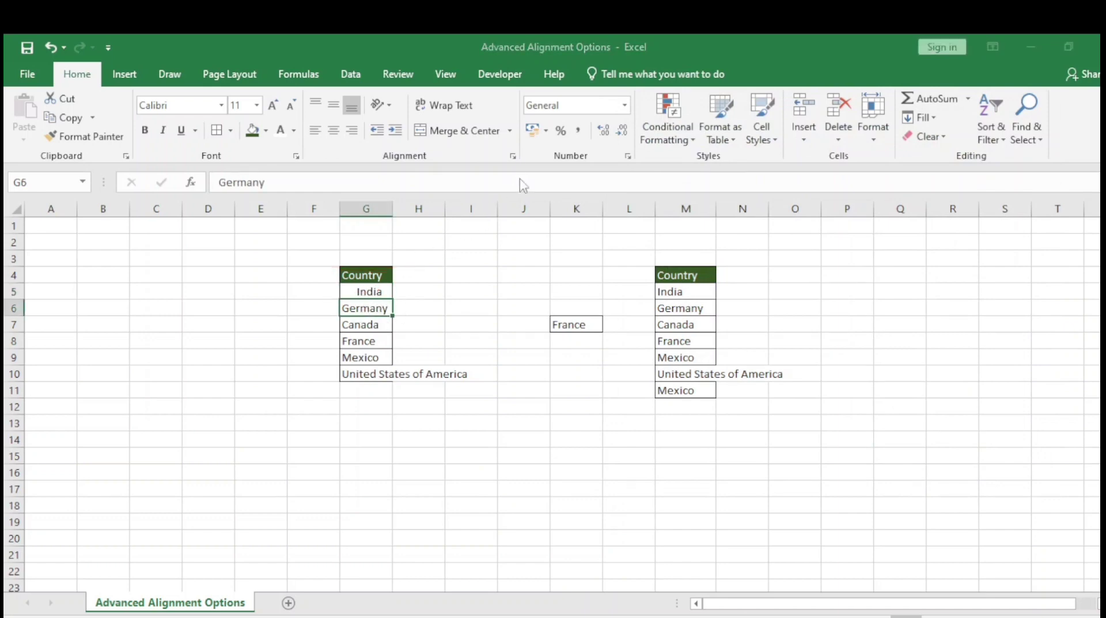
left_click(743, 197)
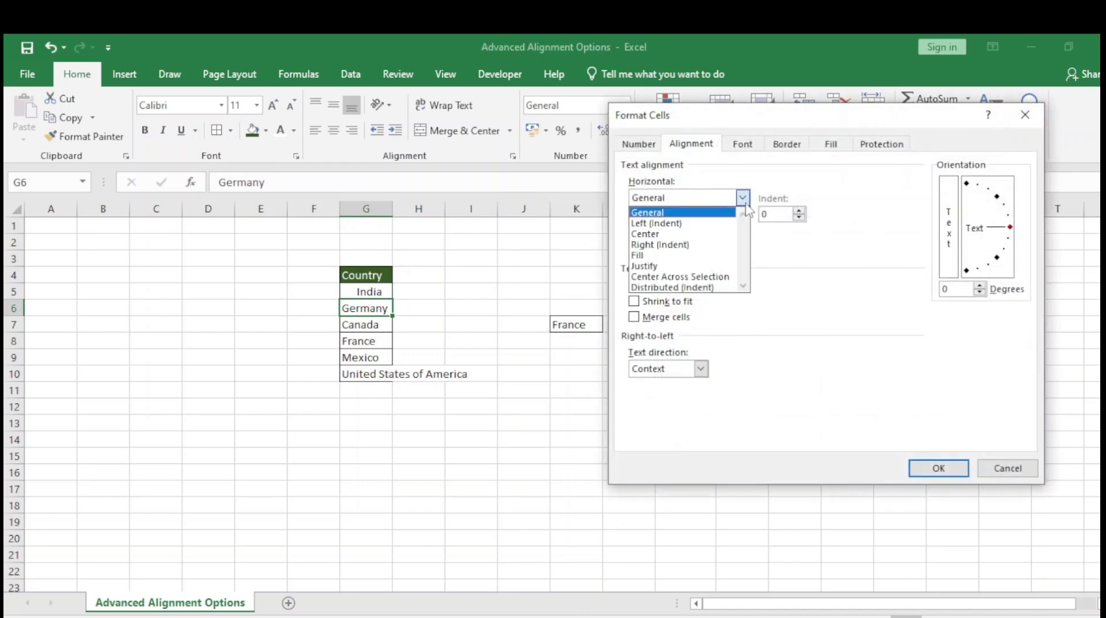
left_click(657, 234)
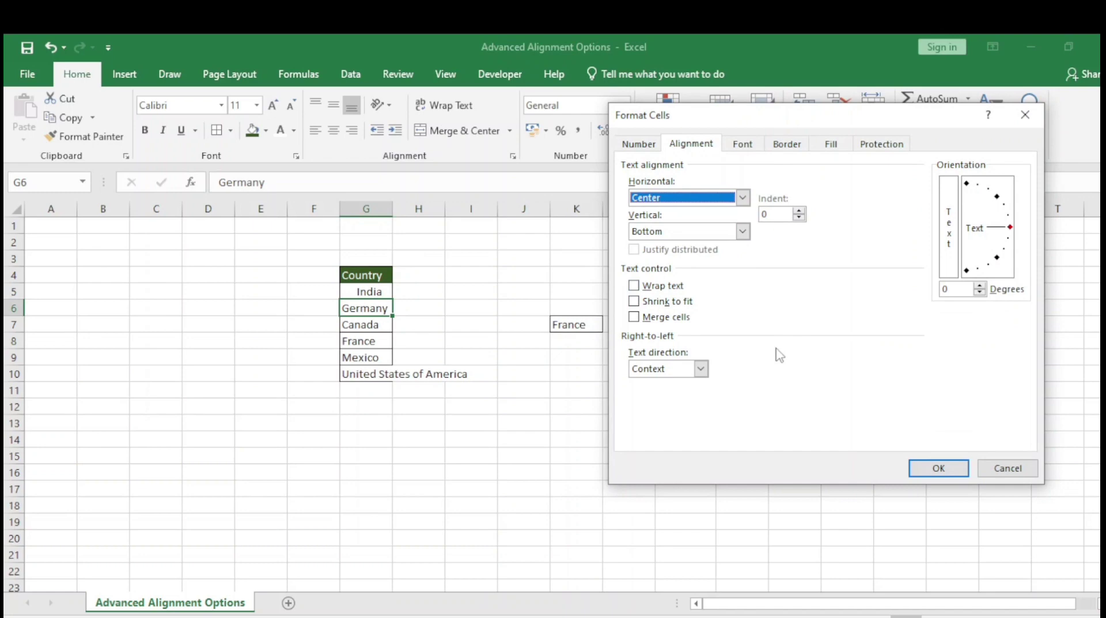
left_click(799, 210)
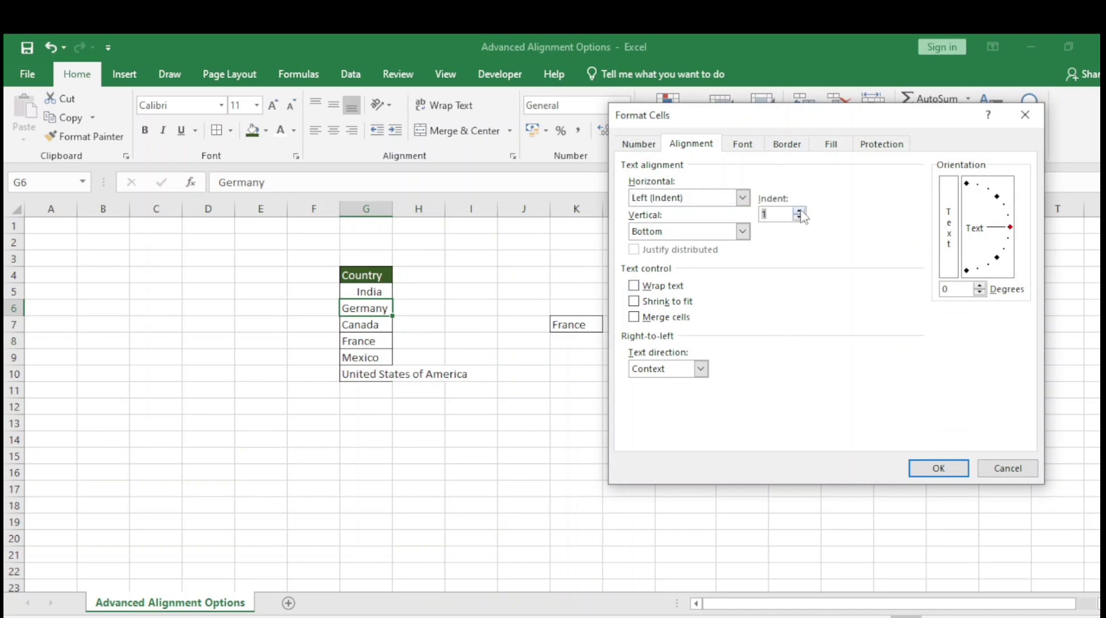
left_click(935, 469)
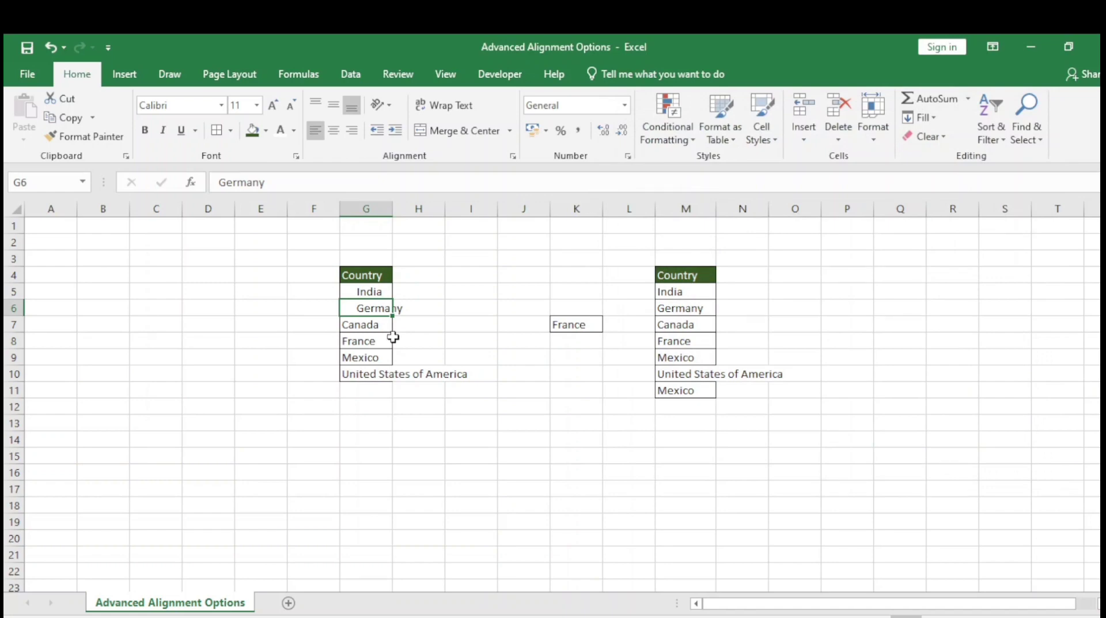
- Change the horizontal alignment of the Germany cell (G6) to Right (Indent), keeping the indent of 2
left_click(512, 156)
left_click(743, 197)
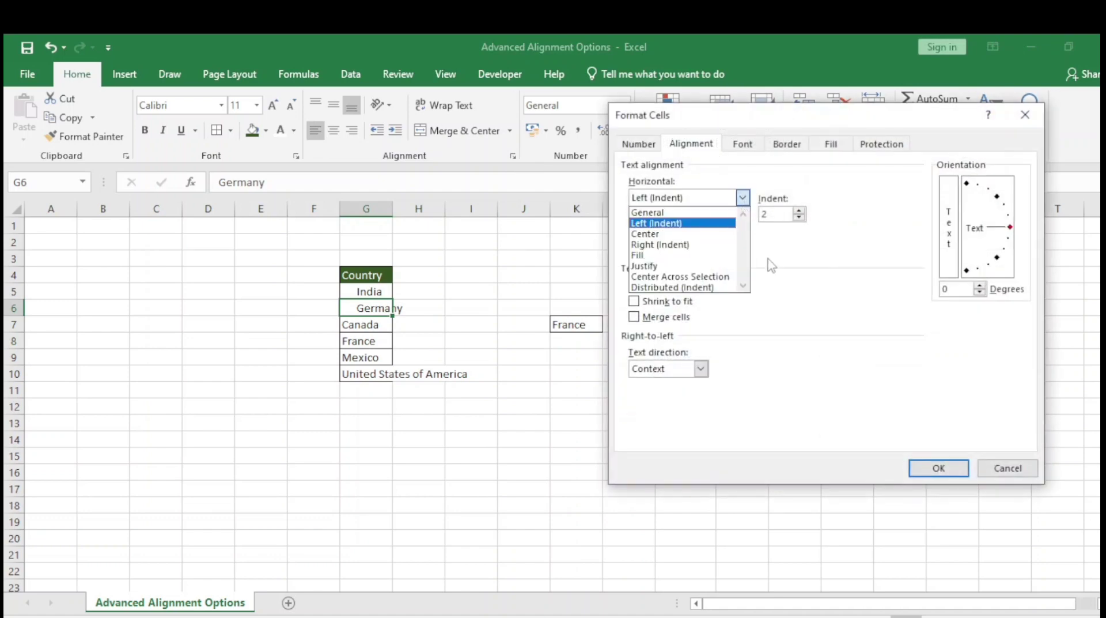
left_click(664, 245)
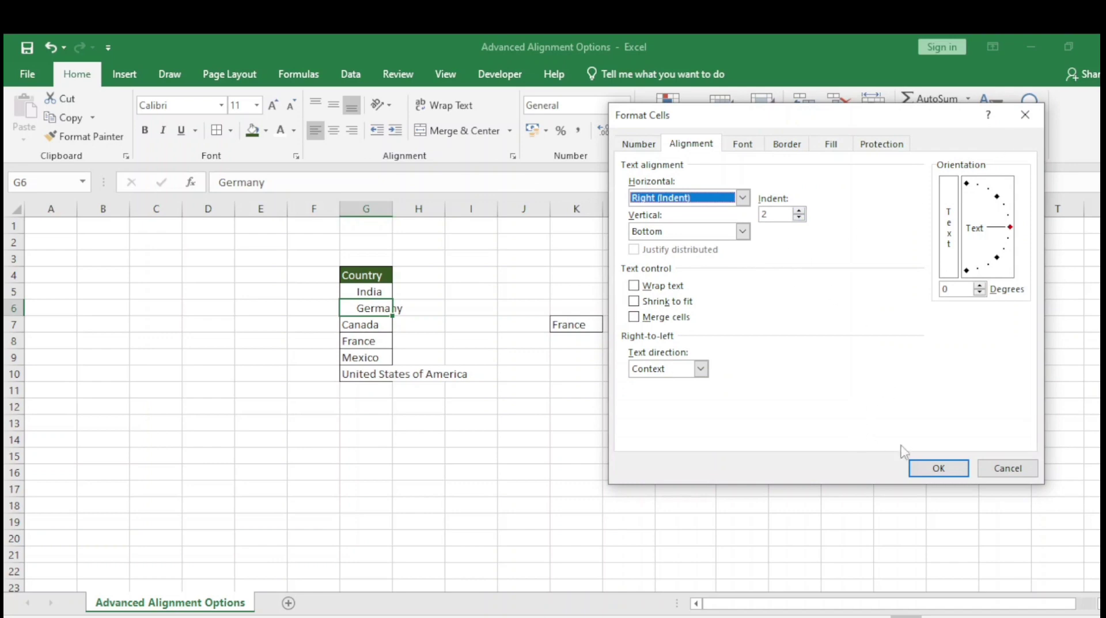
left_click(935, 468)
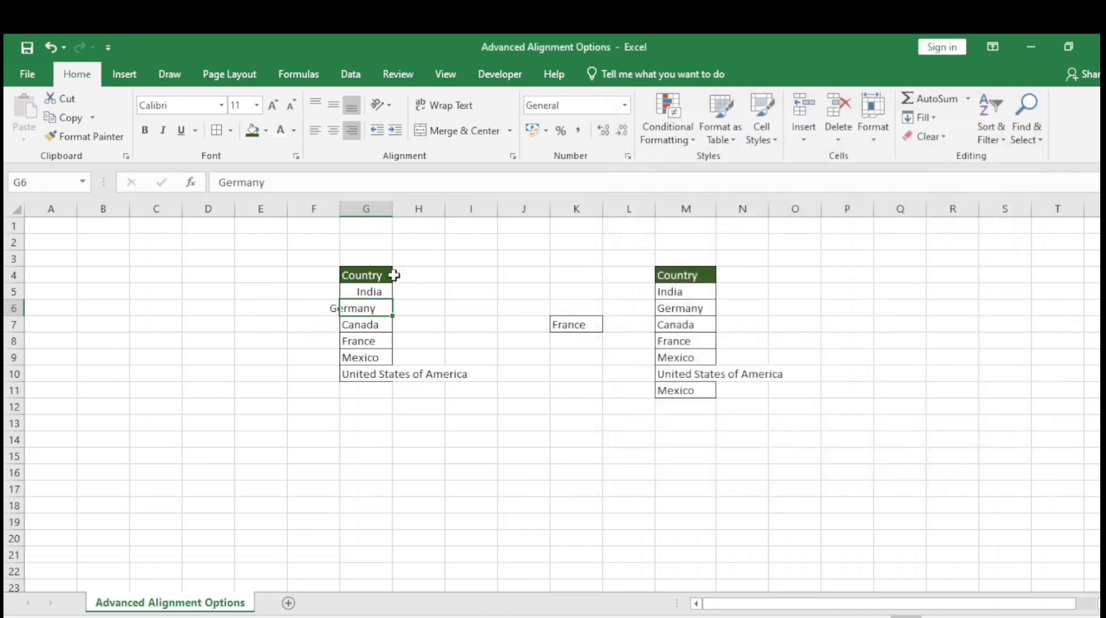
left_click(348, 323)
left_click(512, 156)
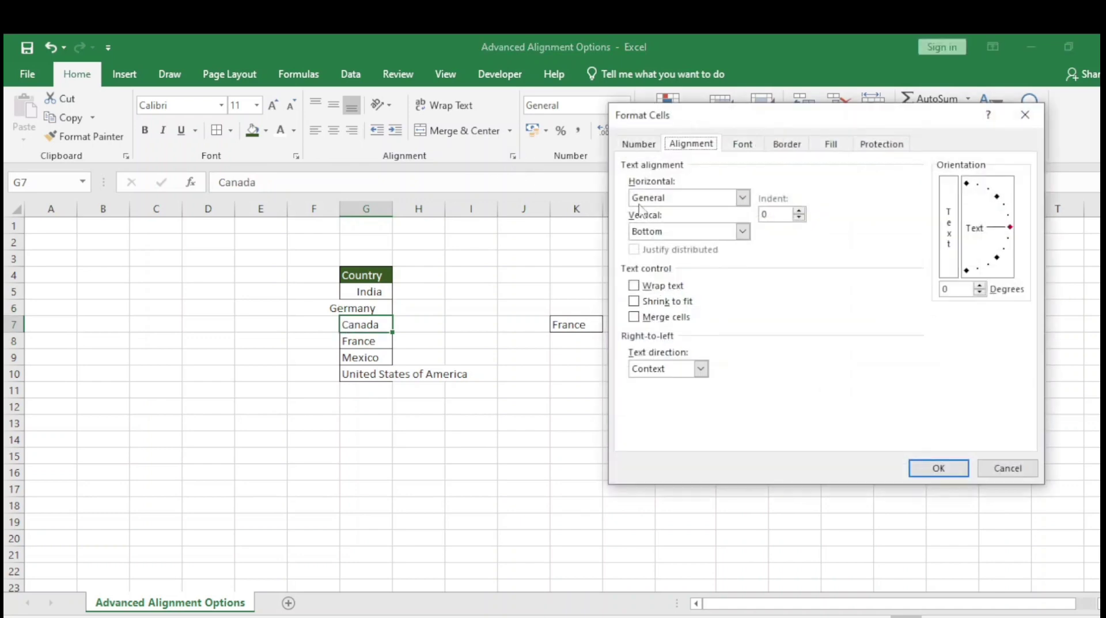
left_click(743, 197)
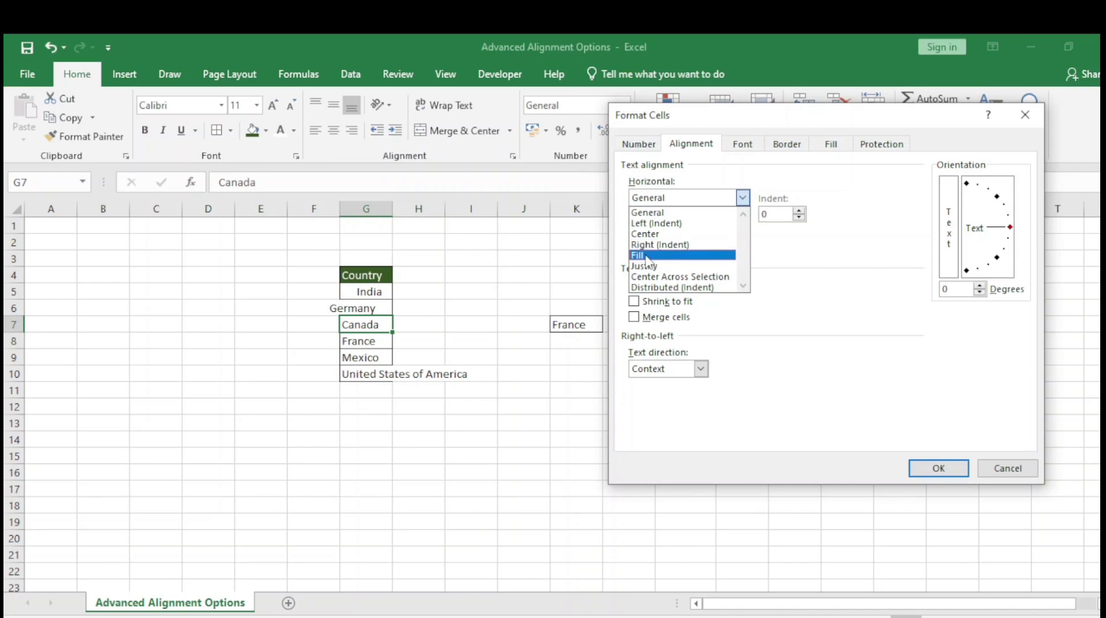
left_click(1025, 115)
left_click(1025, 115)
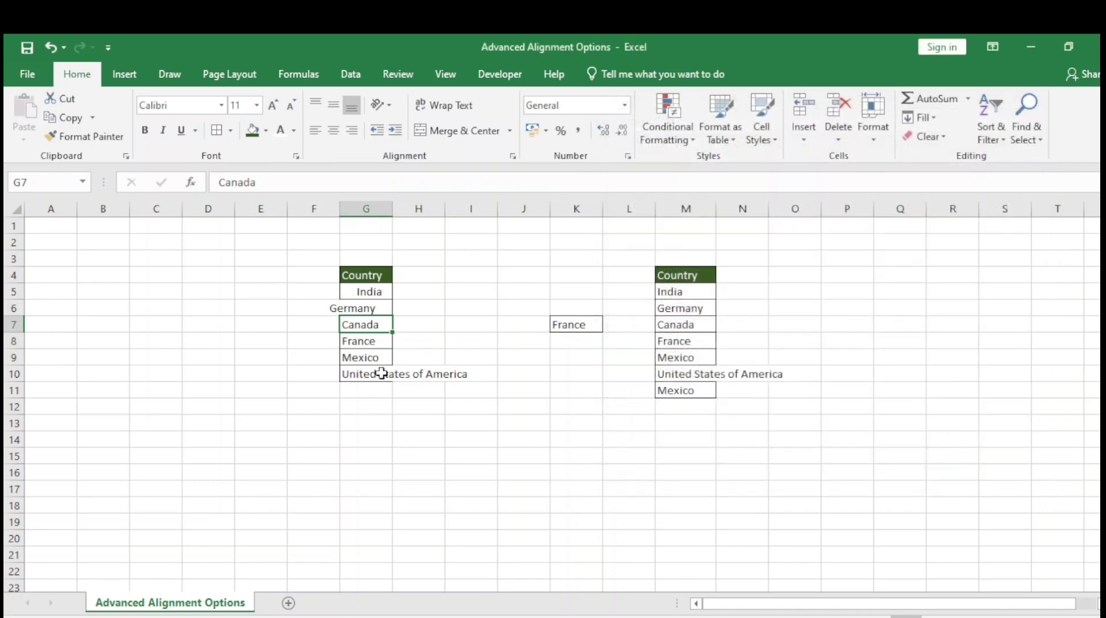
- Try the Fill horizontal alignment on the United States of America cell (G10)
left_click(366, 374)
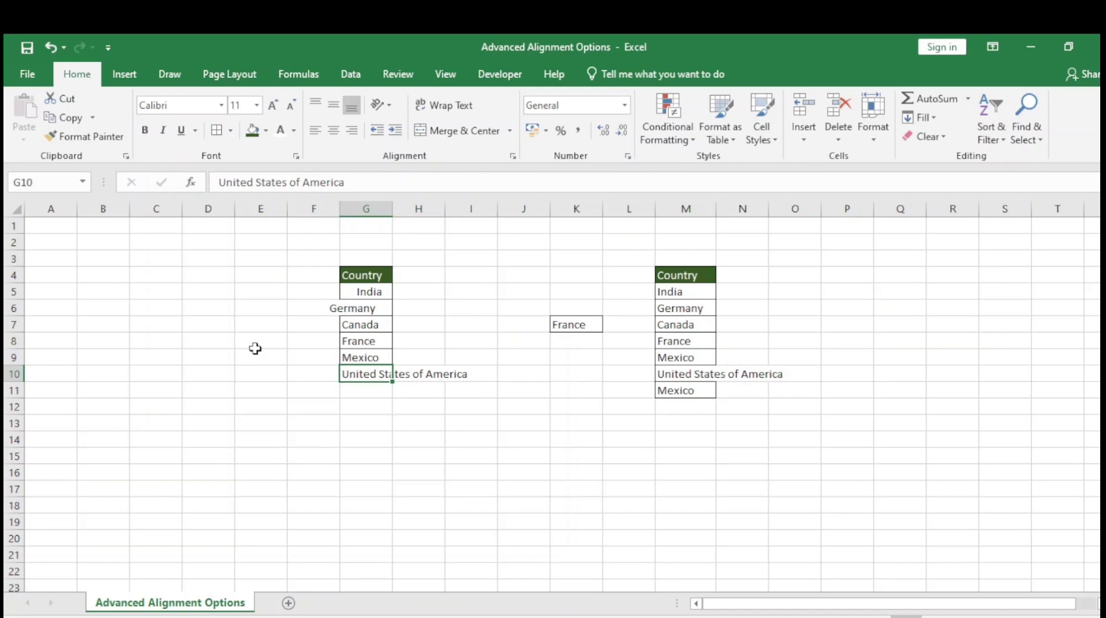
left_click(629, 156)
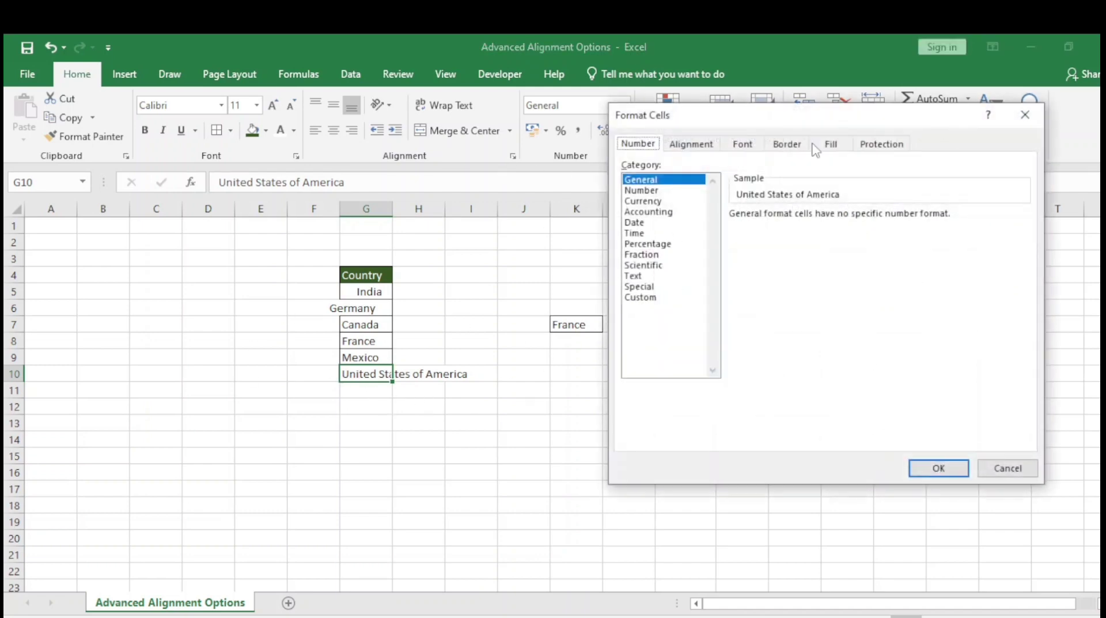
left_click(1026, 115)
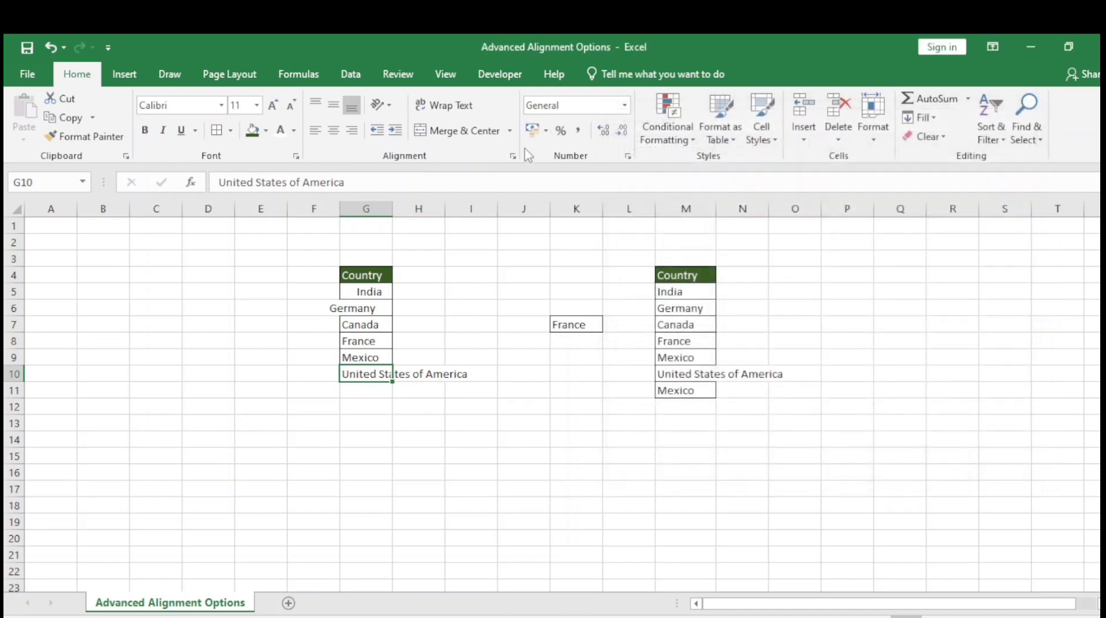
left_click(513, 156)
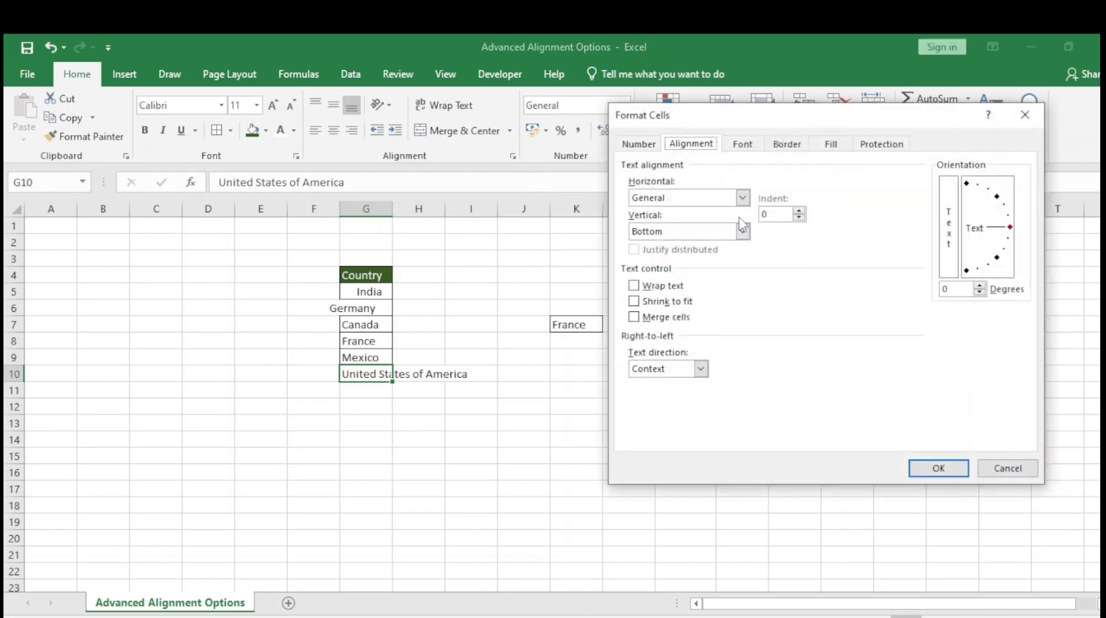
left_click(743, 198)
left_click(646, 255)
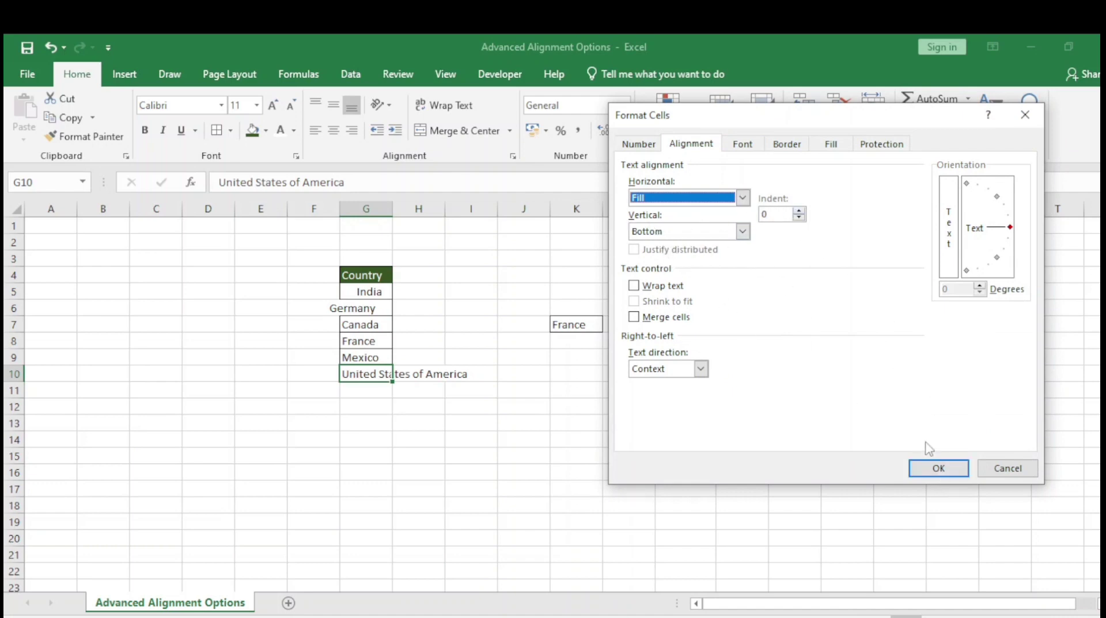
left_click(939, 468)
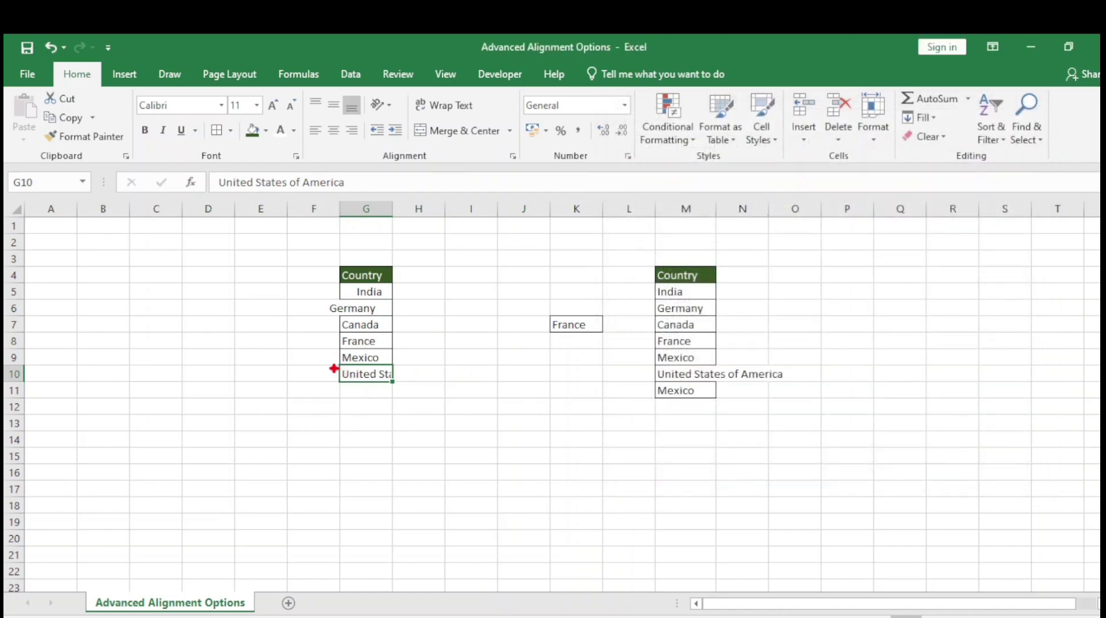
- Examine how the Fill-aligned text in cell G10 sits relative to the neighbouring cells H10 and I10
mouse_move(315, 358)
left_mouse_down()
mouse_move(371, 386)
mouse_move(458, 396)
left_mouse_up()
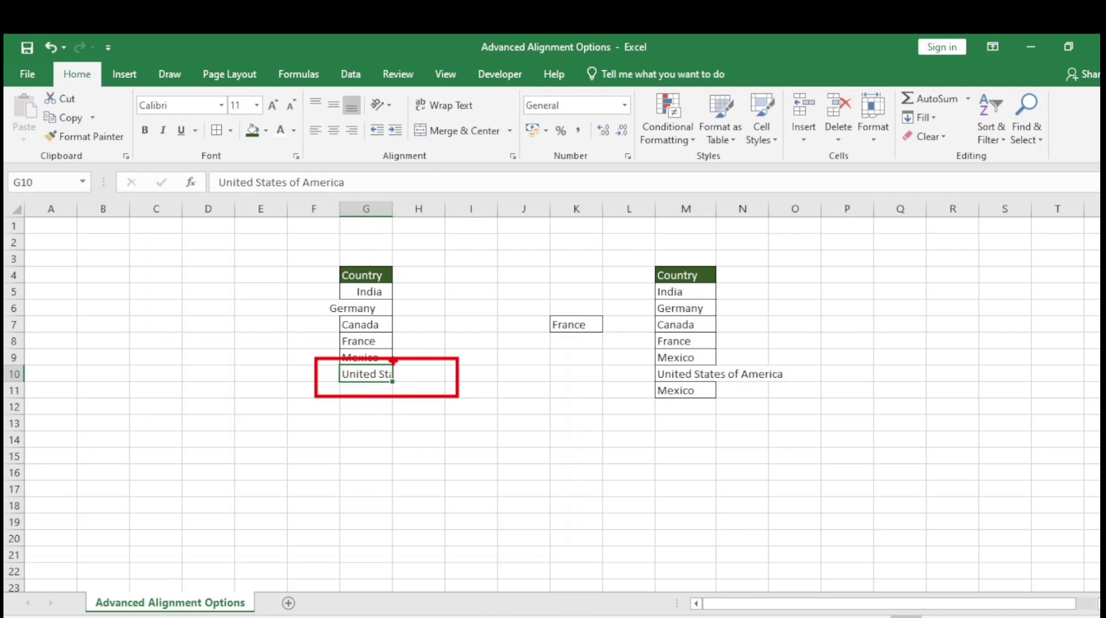
left_click_drag(393, 360, 441, 395)
left_click(372, 392)
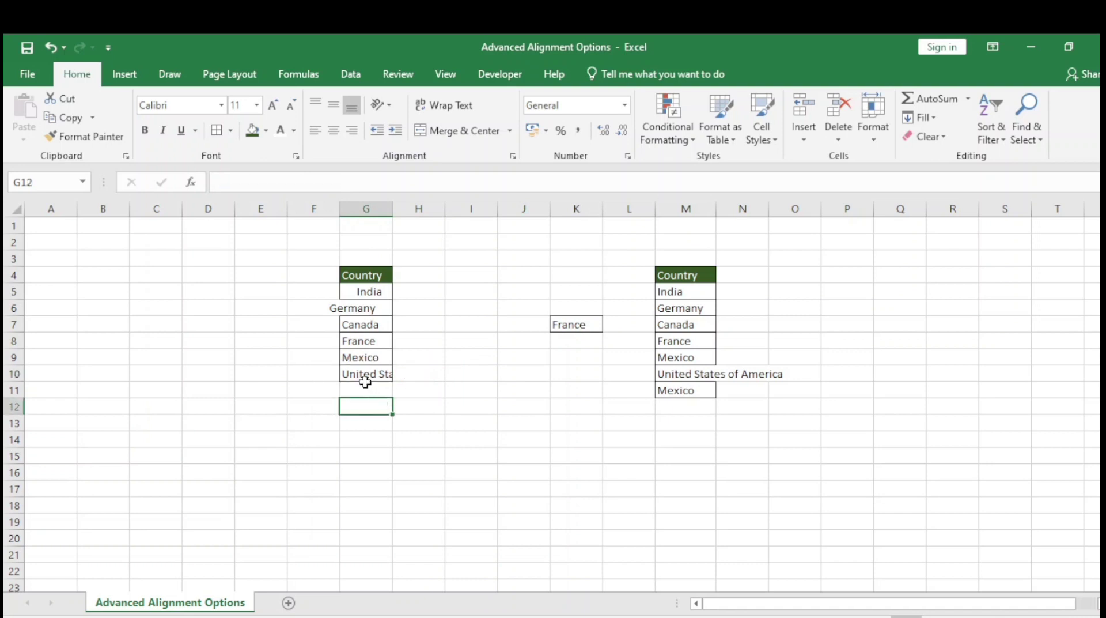
left_click(364, 378)
left_click(371, 392)
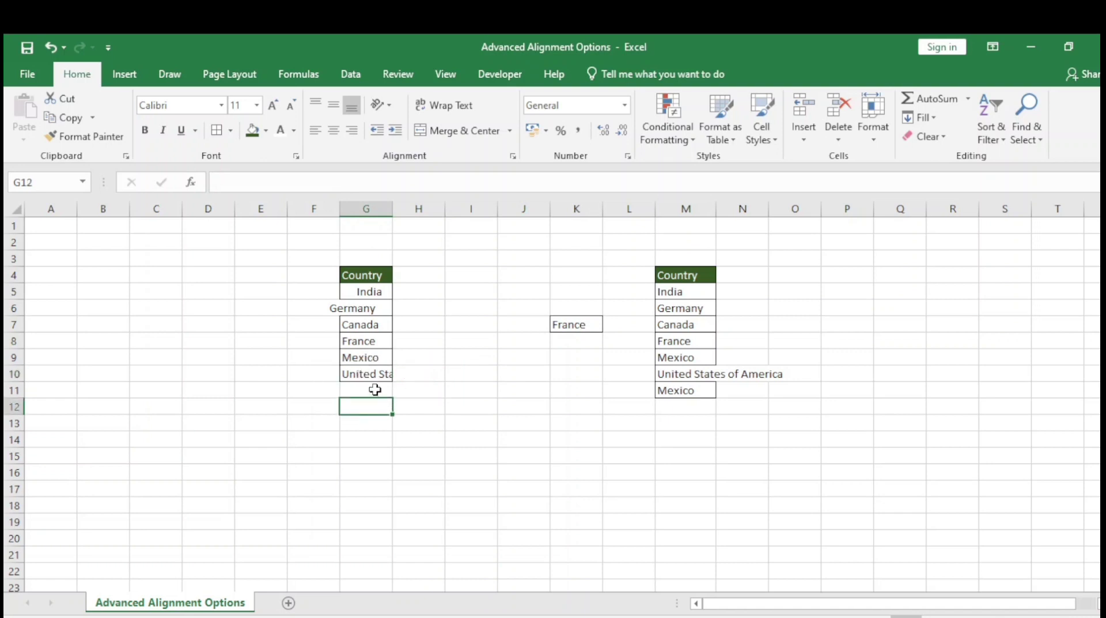
left_click(410, 378)
left_click(457, 380)
left_click(400, 375)
left_click(465, 378)
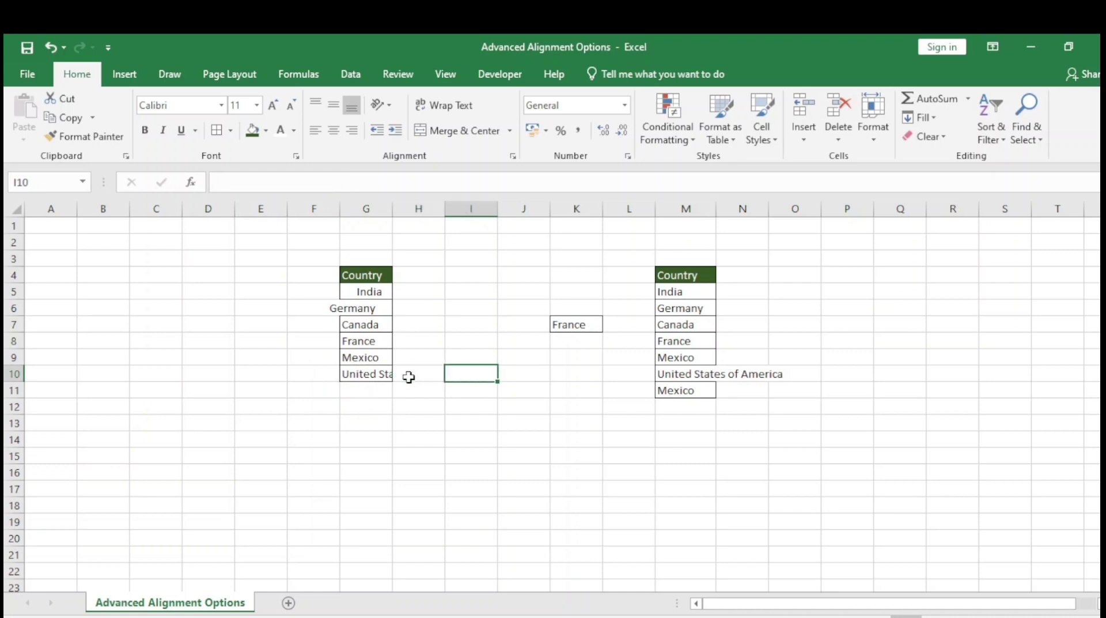
left_click(410, 376)
left_click(475, 376)
left_click(411, 394)
- Undo the Fill alignment on cell G10 and apply the Justify horizontal alignment to it instead
left_click(368, 378)
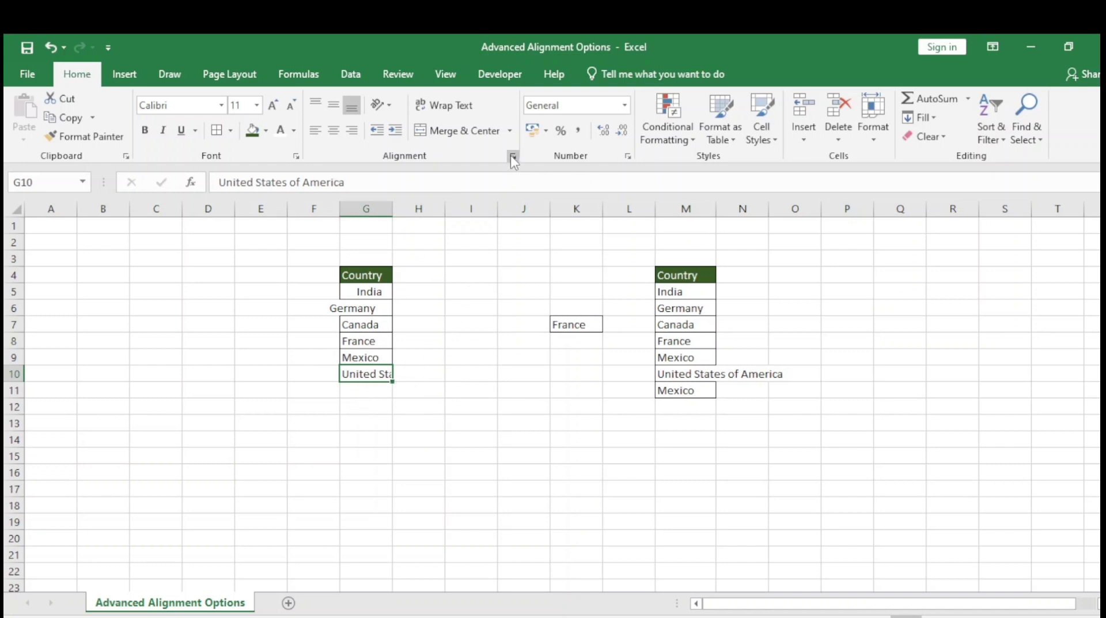
key("ctrl+z")
left_click(512, 156)
left_click(743, 197)
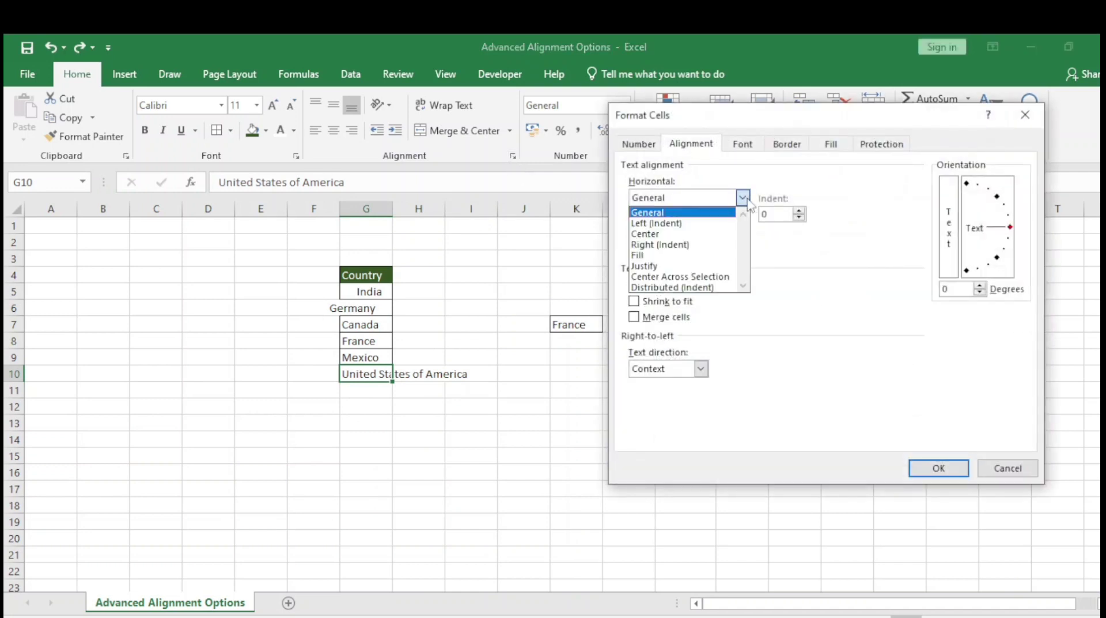
left_click(653, 268)
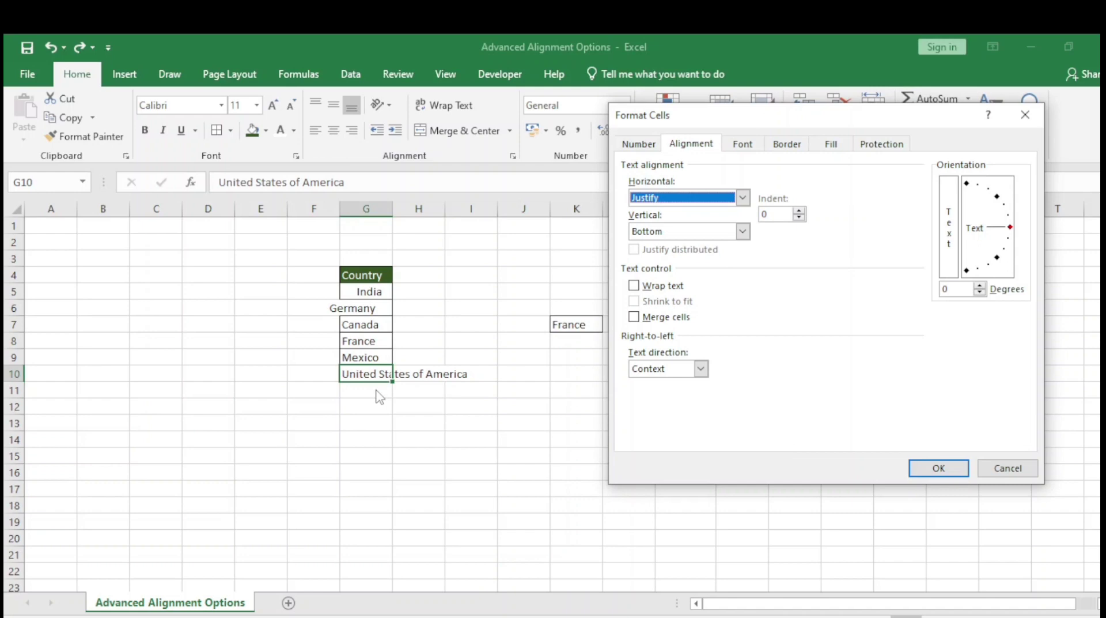
left_click(931, 469)
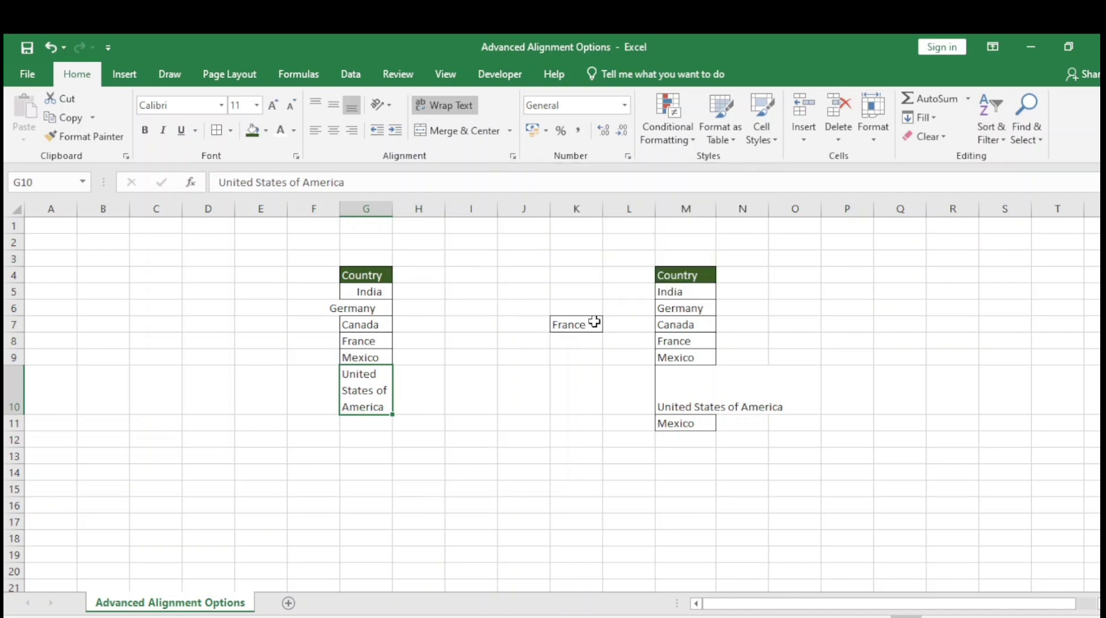
left_click(683, 308)
left_click(512, 156)
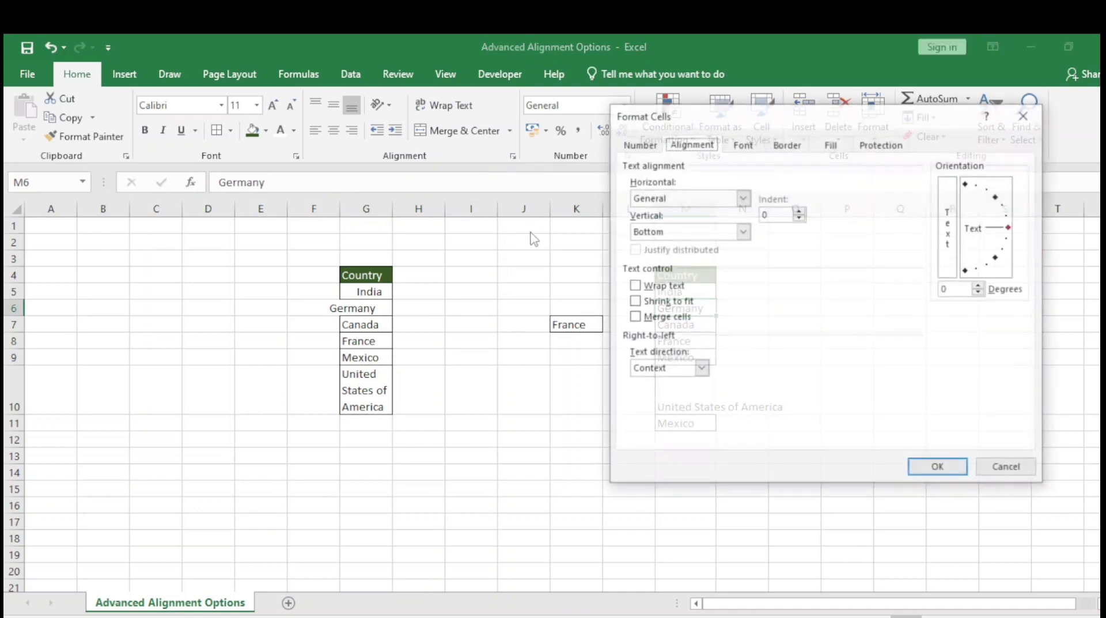
left_click(744, 197)
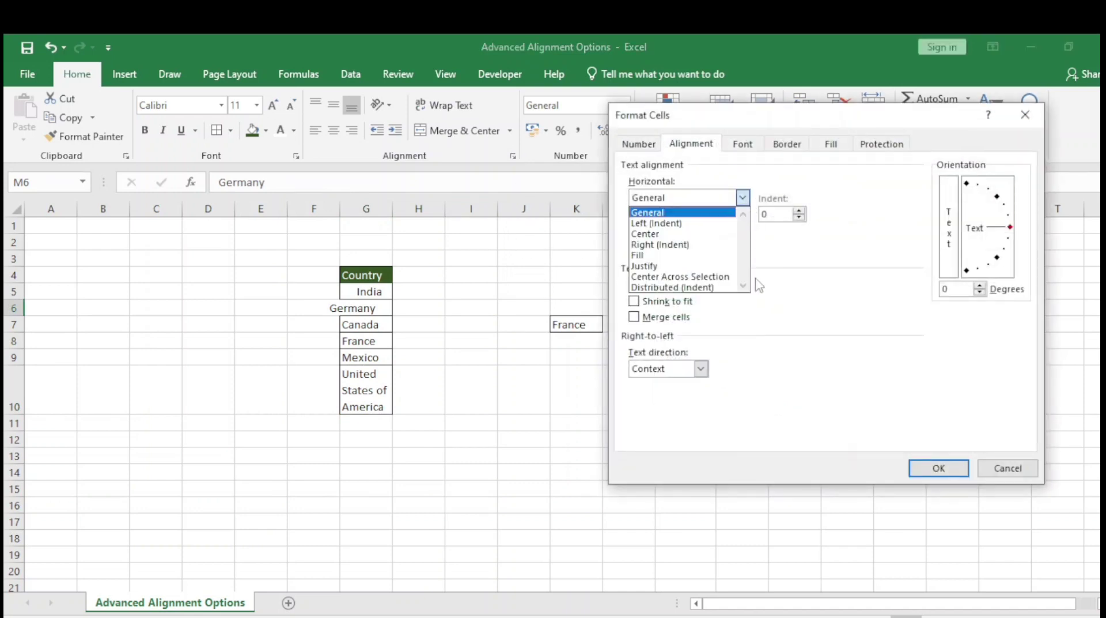
left_click(821, 122)
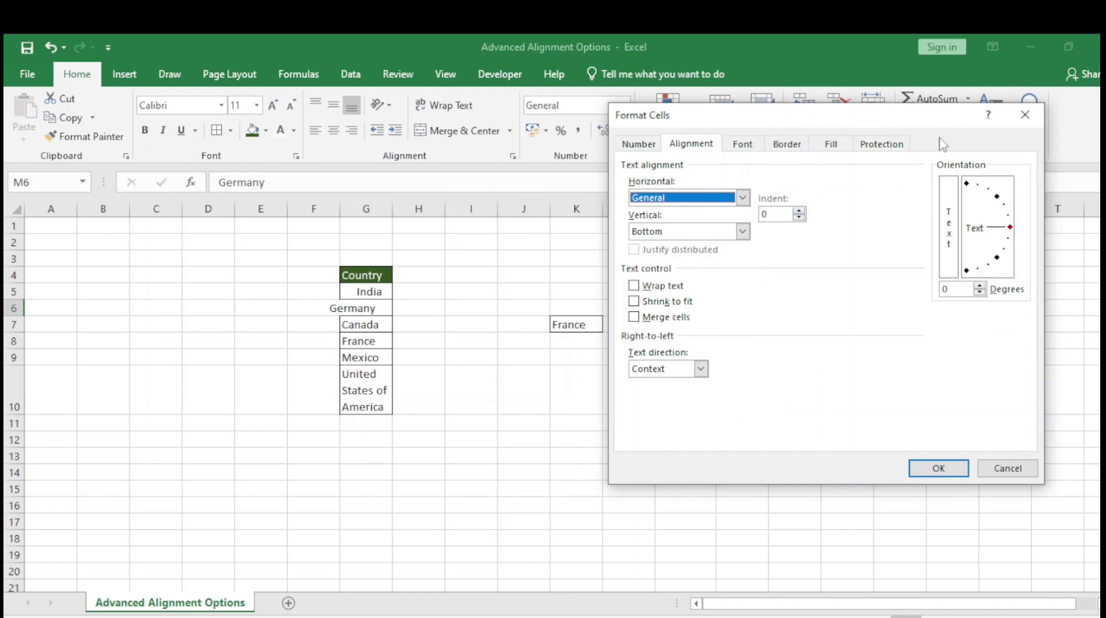
left_click_drag(929, 126, 800, 147)
left_click(896, 135)
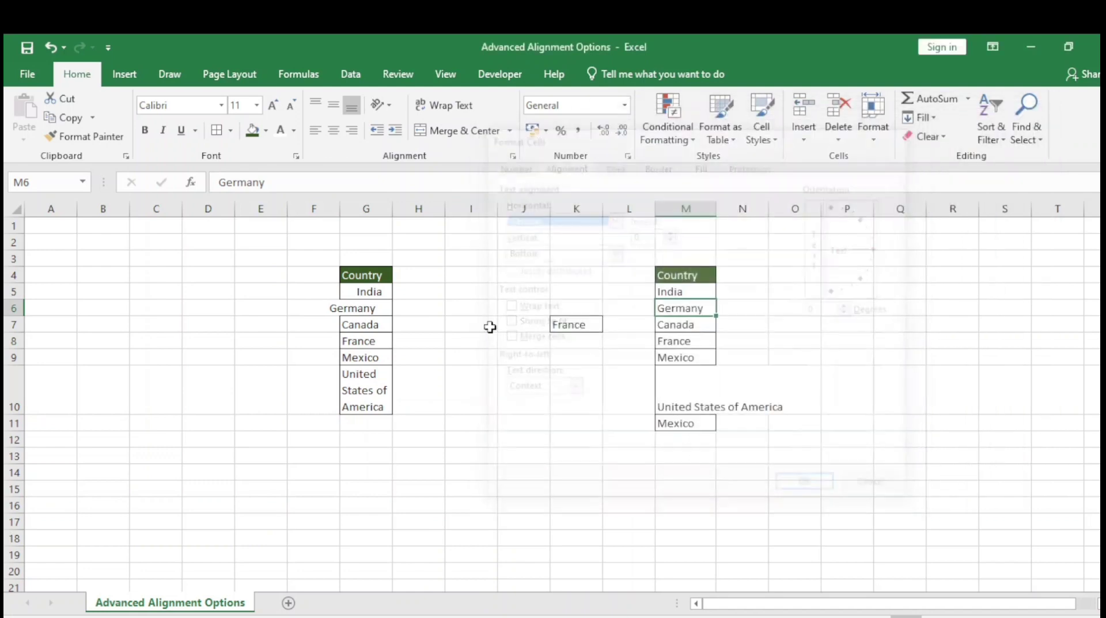
- Change the horizontal alignment of the United States of America cell (G10) to Center Across Selection
left_click(356, 386)
left_click(513, 156)
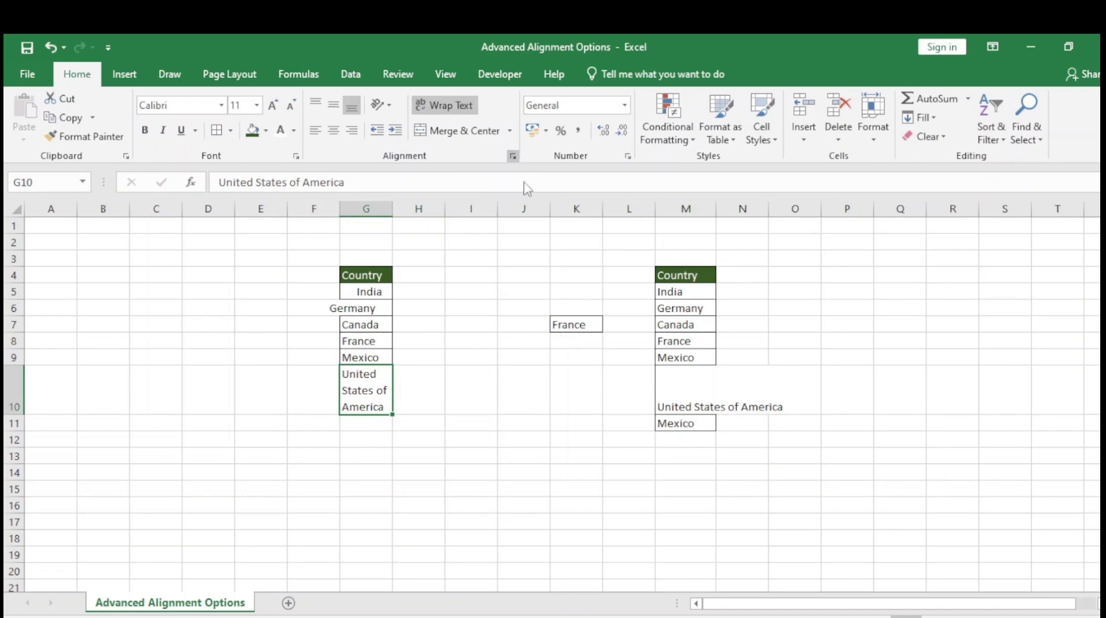
left_click(614, 218)
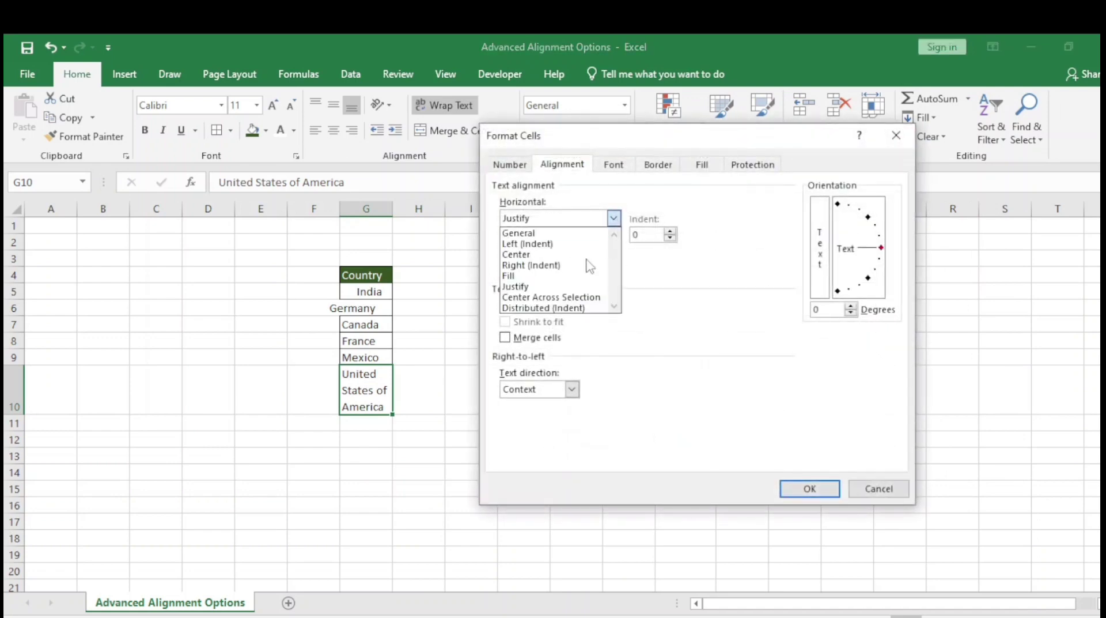
left_click(556, 297)
left_click(809, 488)
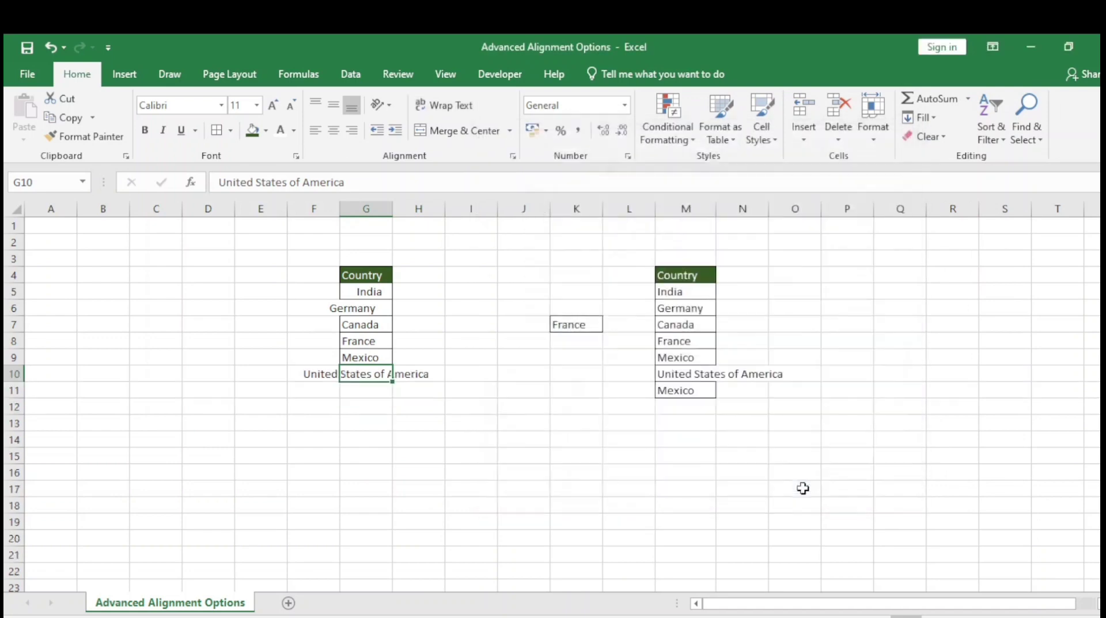
- Check which cell holds the centred United States of America text, and review the horizontal alignment choices for G10
left_click(311, 402)
left_click(358, 372)
left_click(321, 375)
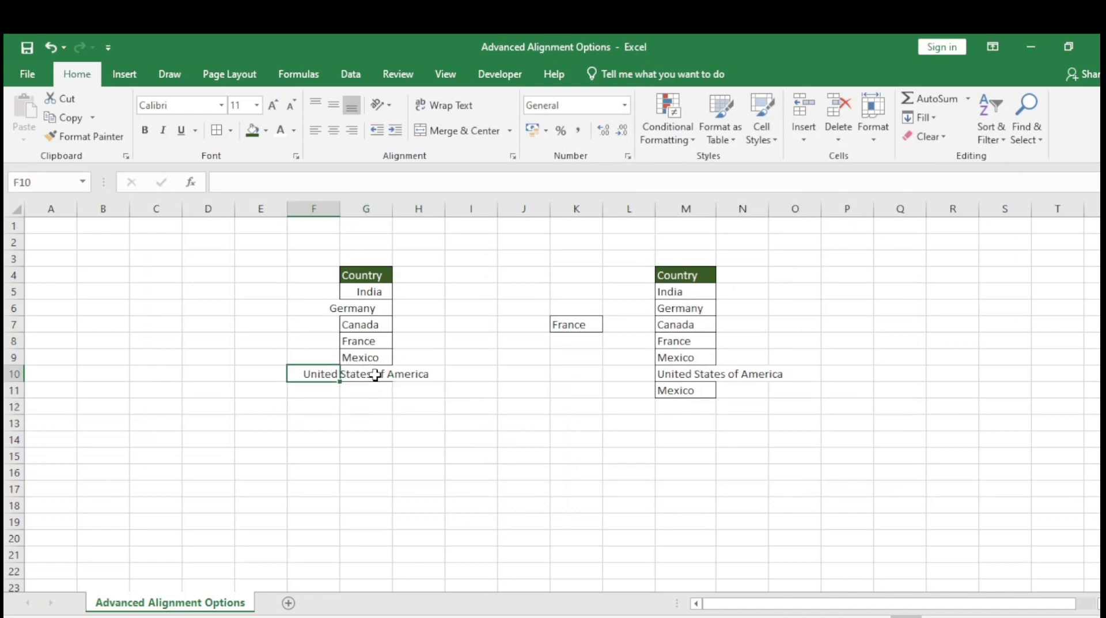
left_click(373, 374)
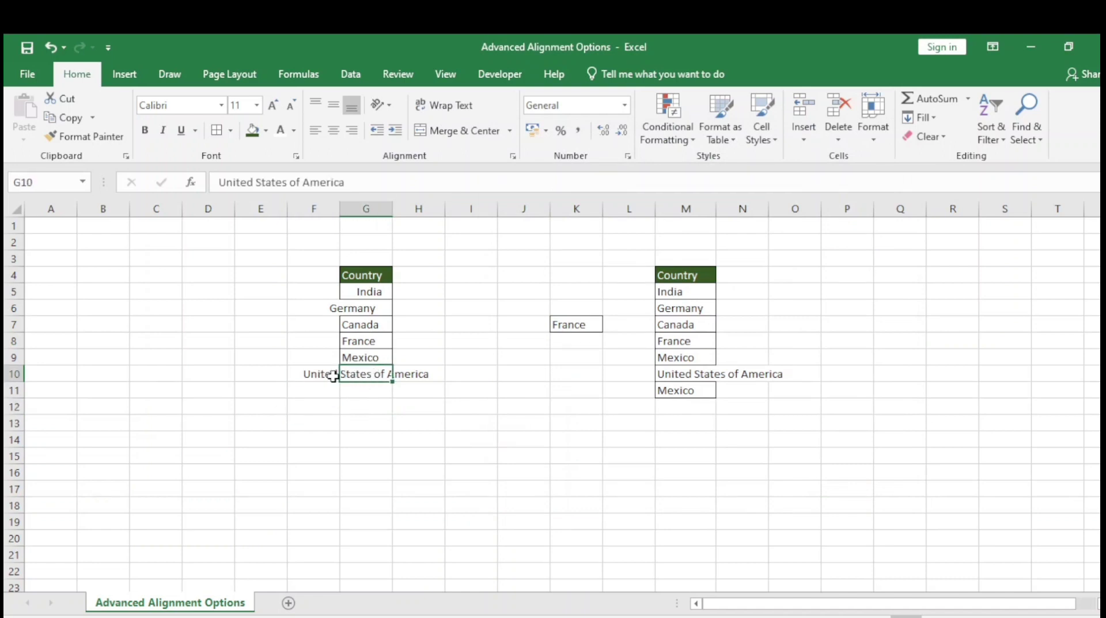
left_click(512, 156)
left_click(614, 218)
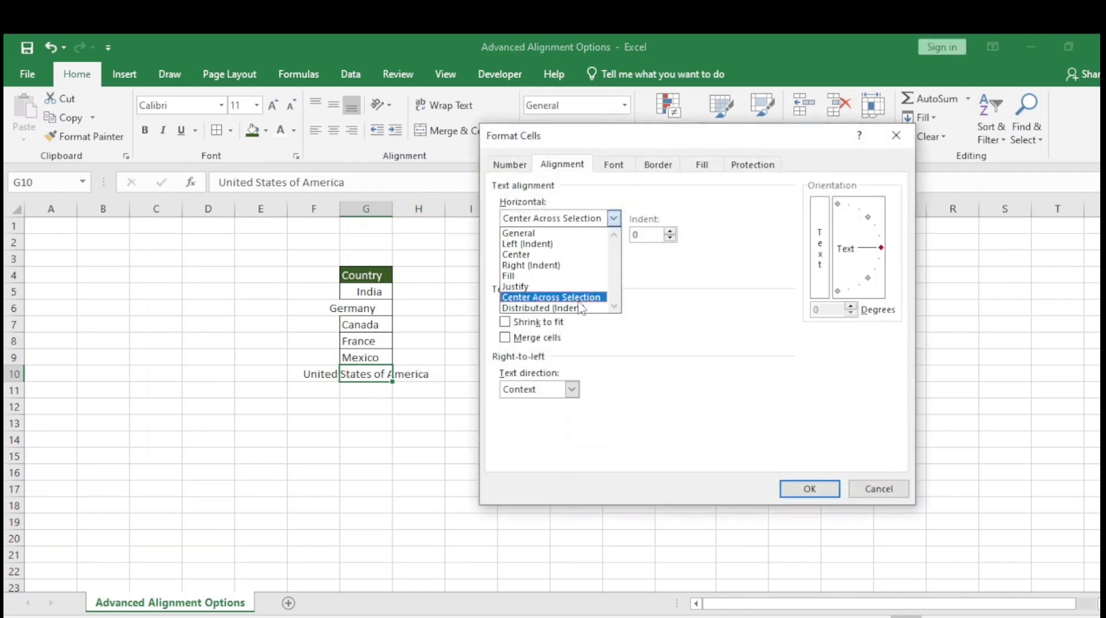
left_click(897, 143)
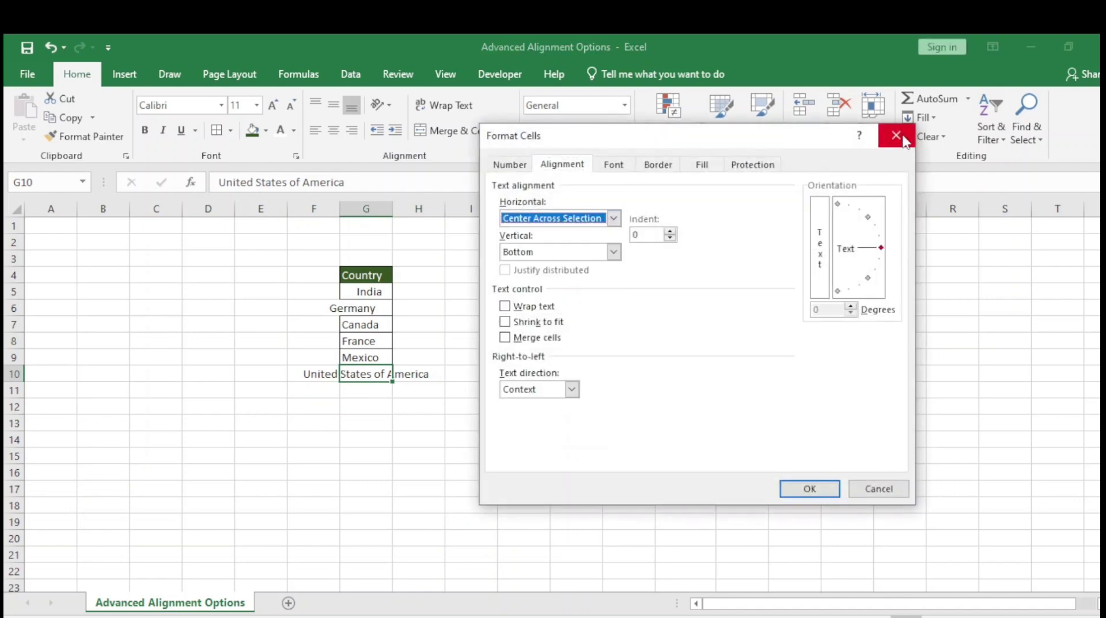
left_click(895, 145)
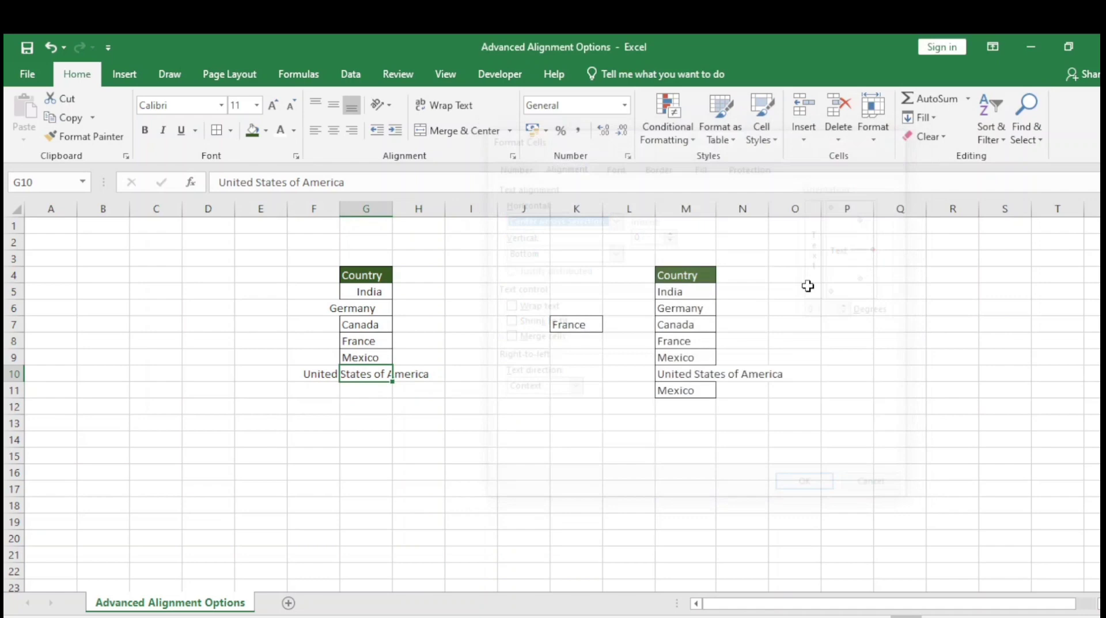
- Set the horizontal alignment of the France cell (K7) to Distributed (Indent) with an indent of 6 and apply it
left_click(573, 323)
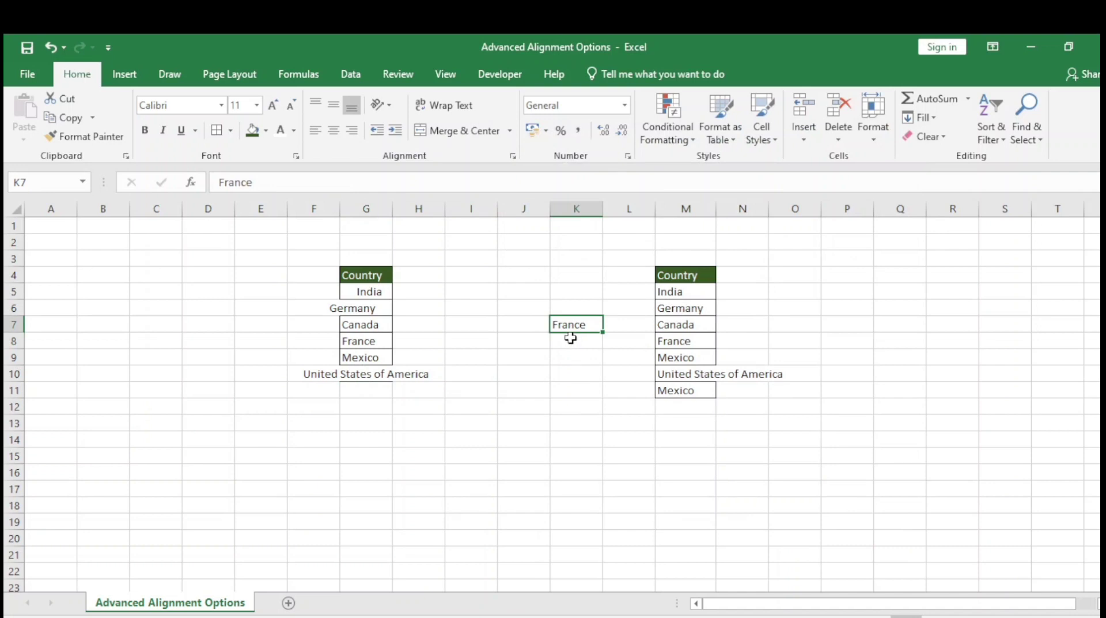
left_click(513, 156)
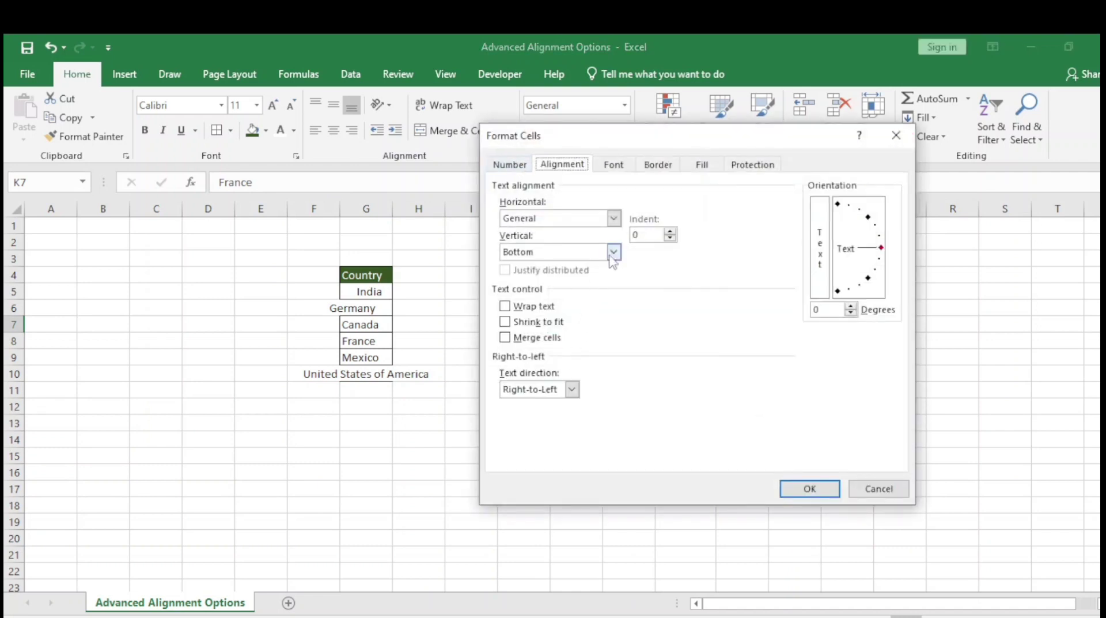
left_click(615, 219)
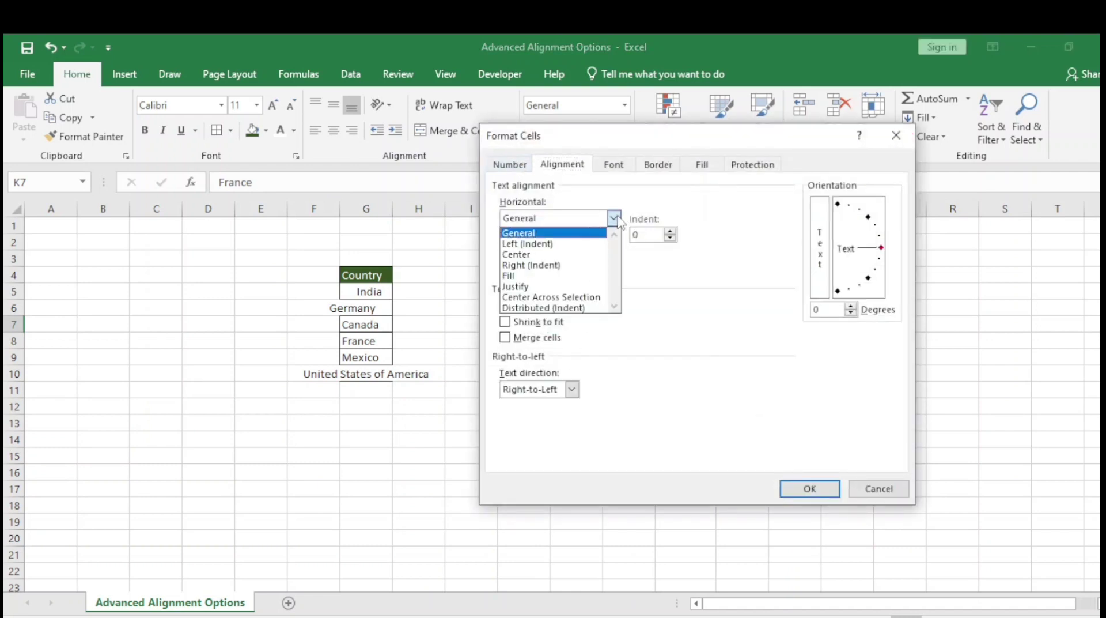
left_click(528, 309)
left_click_drag(581, 138, 839, 179)
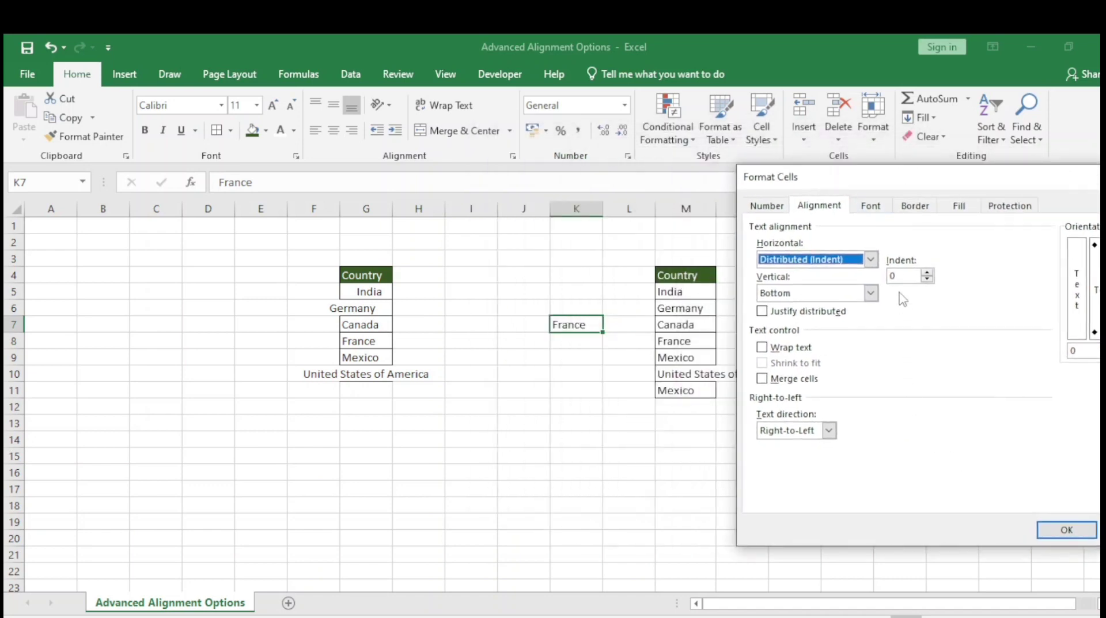
left_click(927, 273)
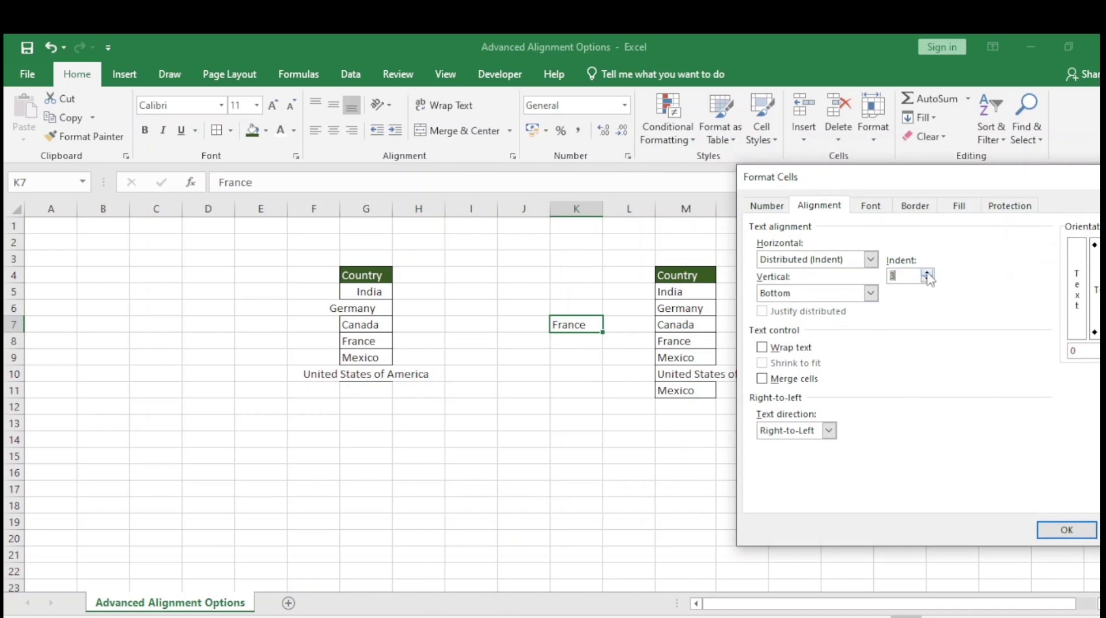
left_click(927, 273)
left_click_drag(922, 186, 891, 136)
left_click(1036, 480)
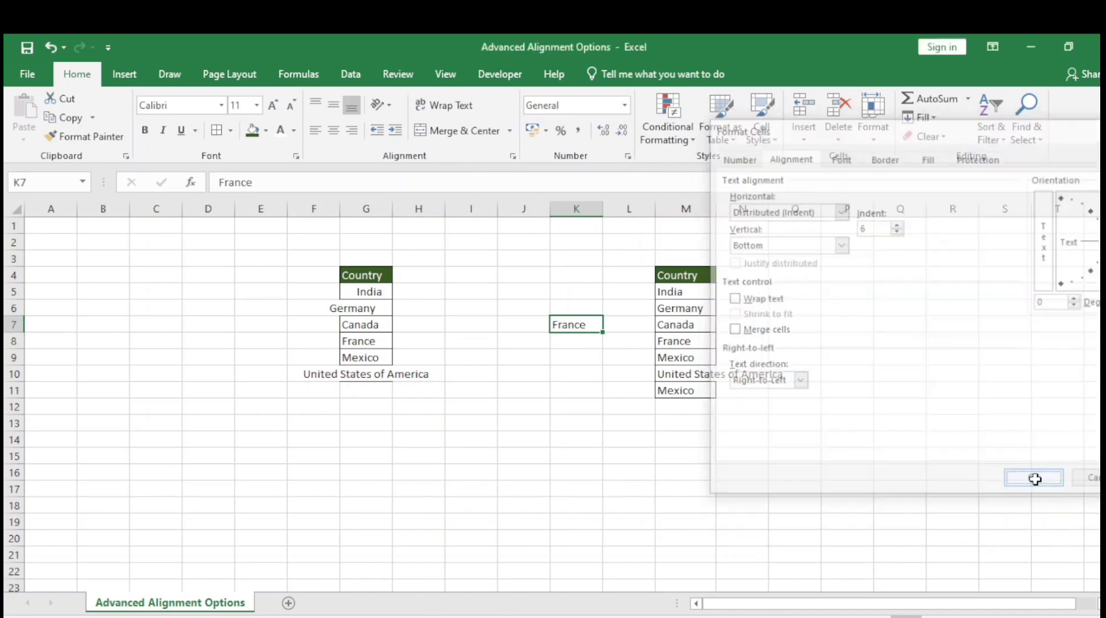
- Inspect how the Distributed (Indent) alignment lays out the France text in cell K7
left_click(525, 418)
left_click(569, 368)
left_click(535, 373)
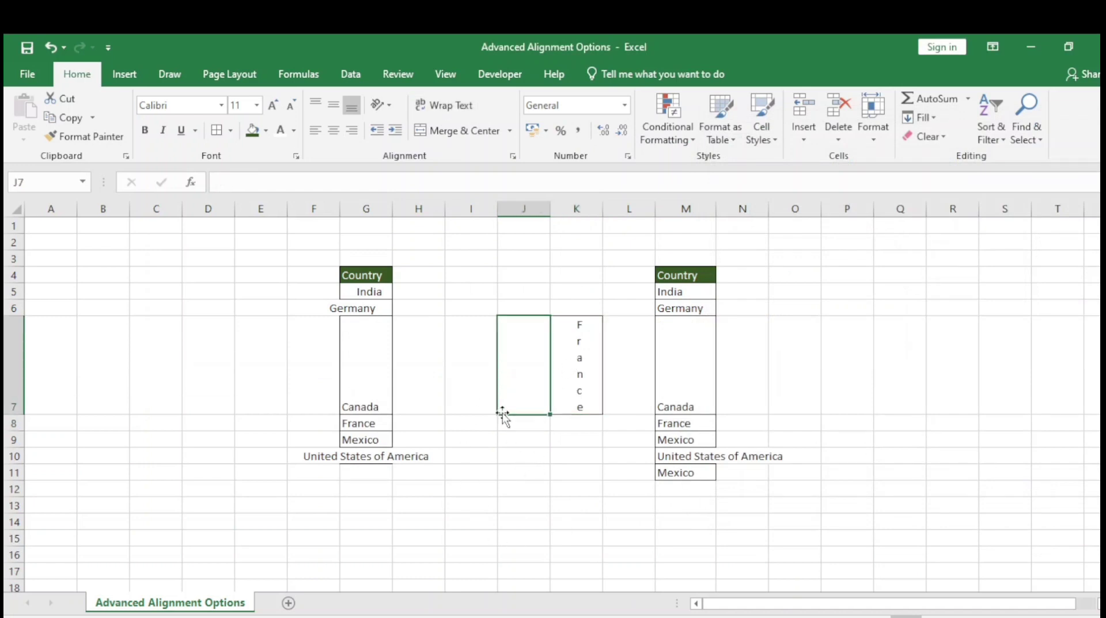
left_click(570, 386)
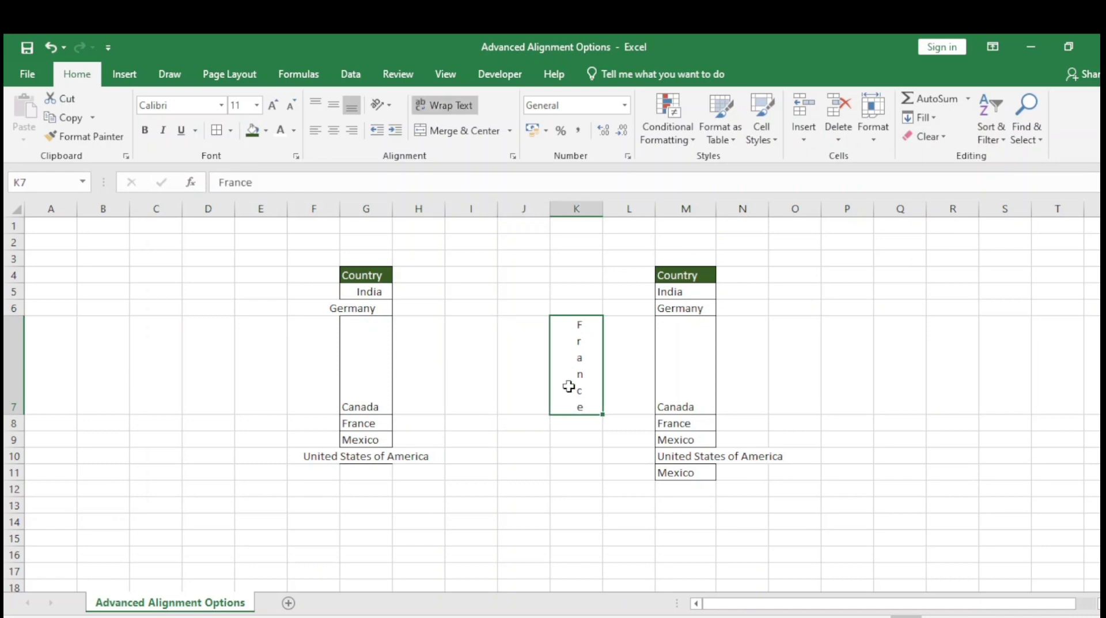
- Review the horizontal alignment choices for the France cell (K7) and try General
left_click(512, 155)
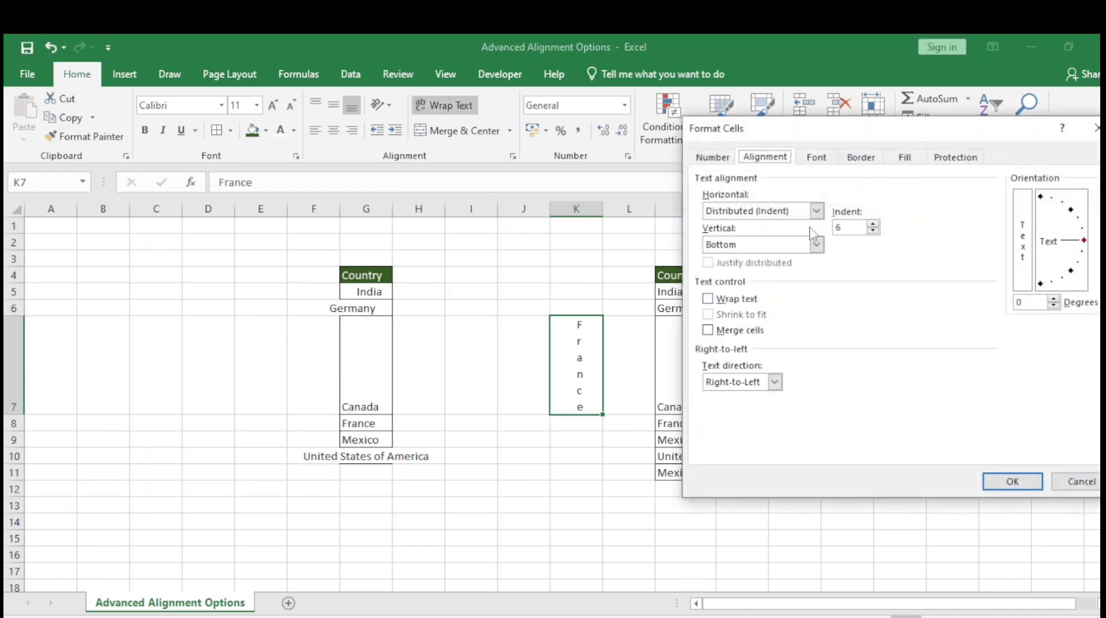
left_click(817, 210)
left_click(801, 301)
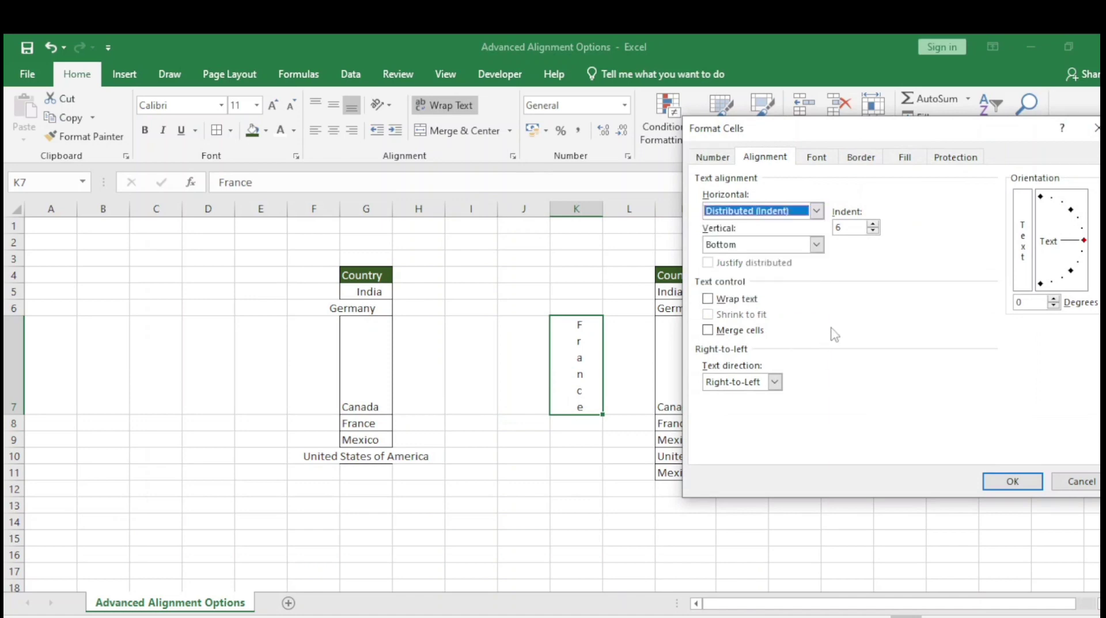
left_click(817, 210)
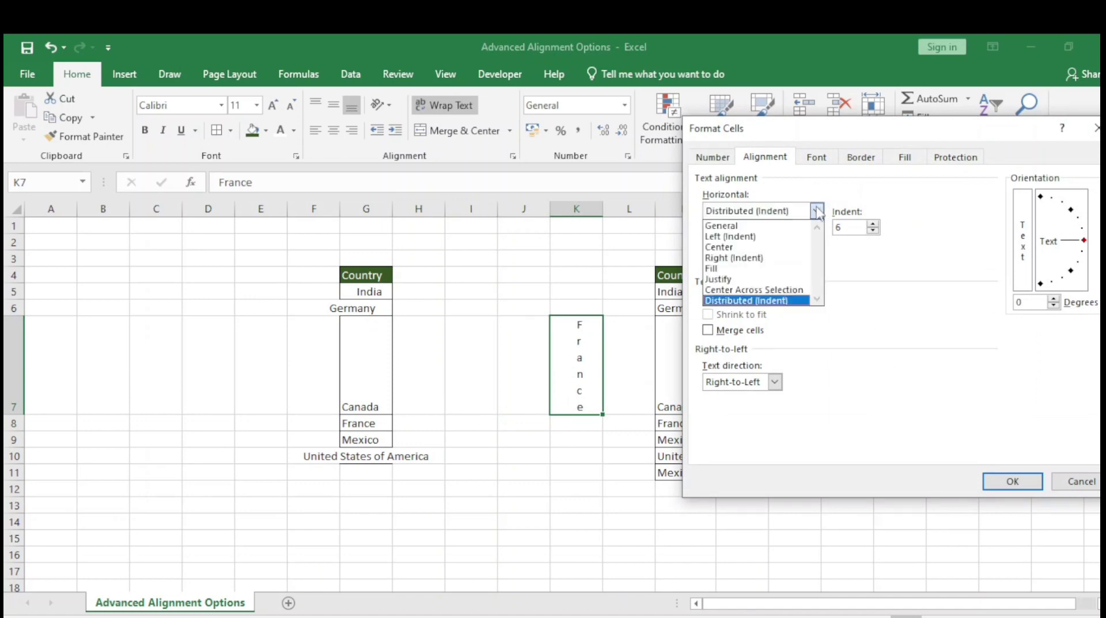
left_click(739, 211)
left_click(817, 210)
left_click(720, 220)
- Examine the Wrap text, Shrink to fit and Merge cells options under Text control, and close Format Cells without applying anything
left_click_drag(913, 135, 1026, 118)
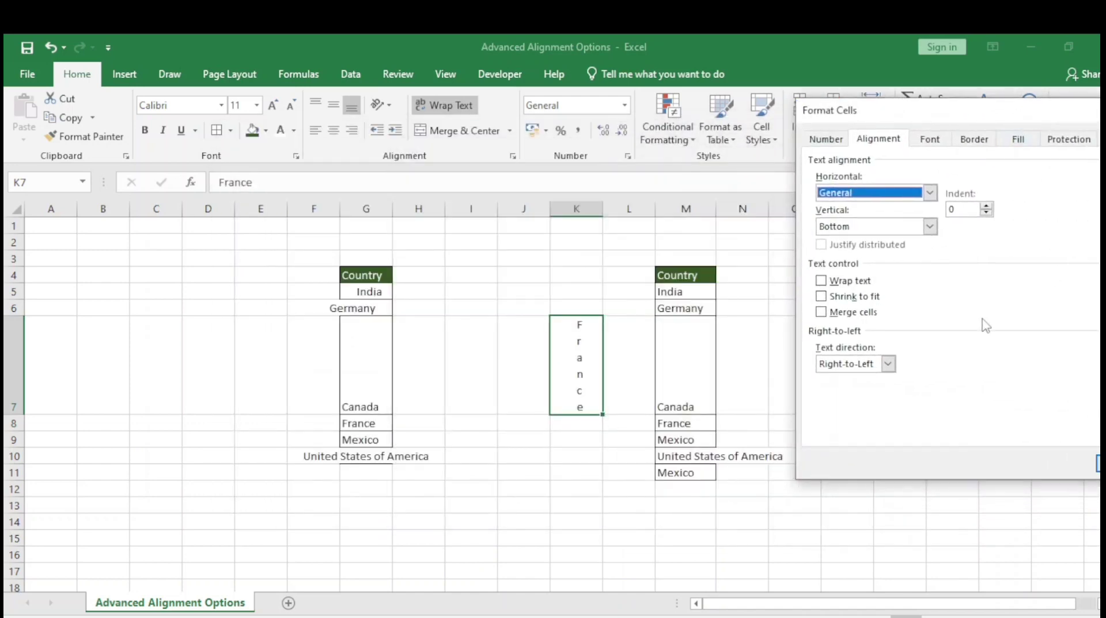
mouse_move(810, 287)
left_mouse_down()
mouse_move(828, 305)
mouse_move(905, 310)
left_mouse_up()
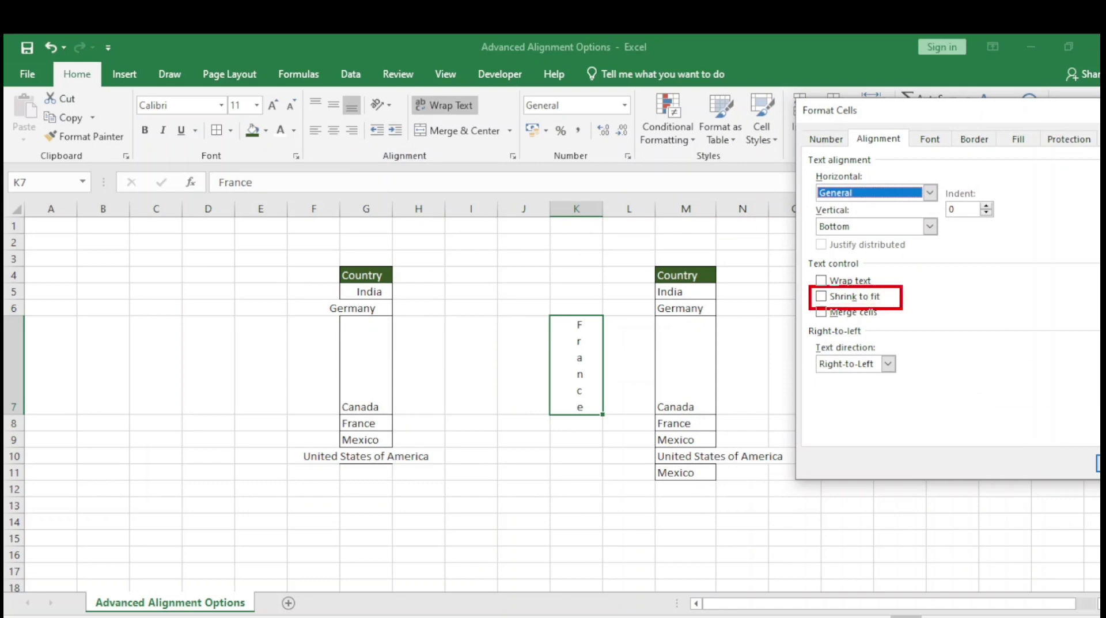
left_click_drag(813, 268, 897, 287)
left_click_drag(815, 303, 935, 333)
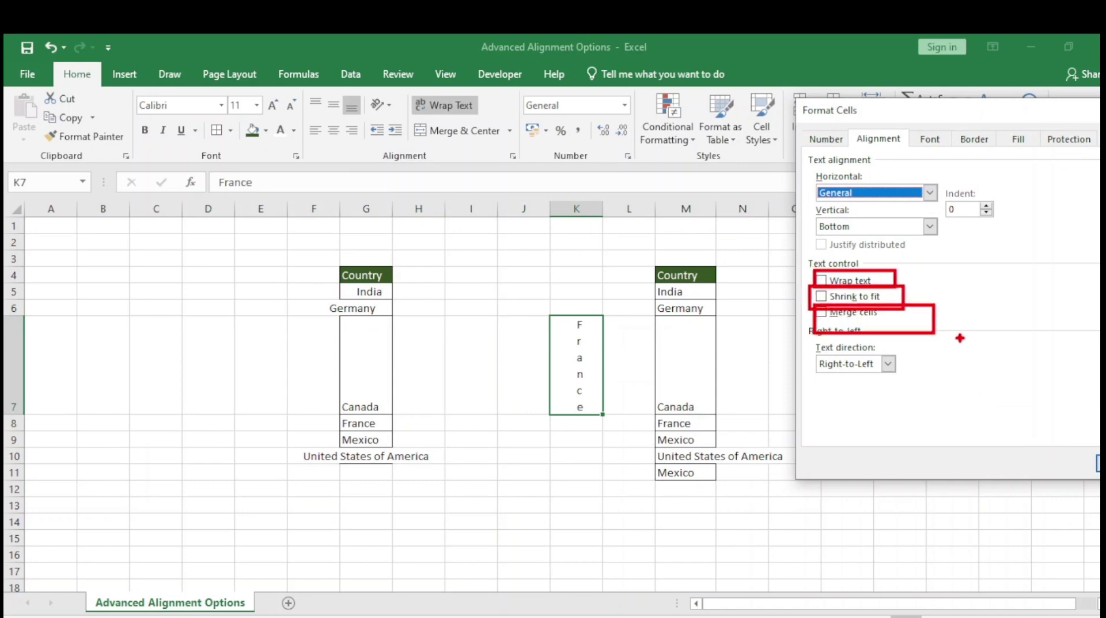
key("Escape")
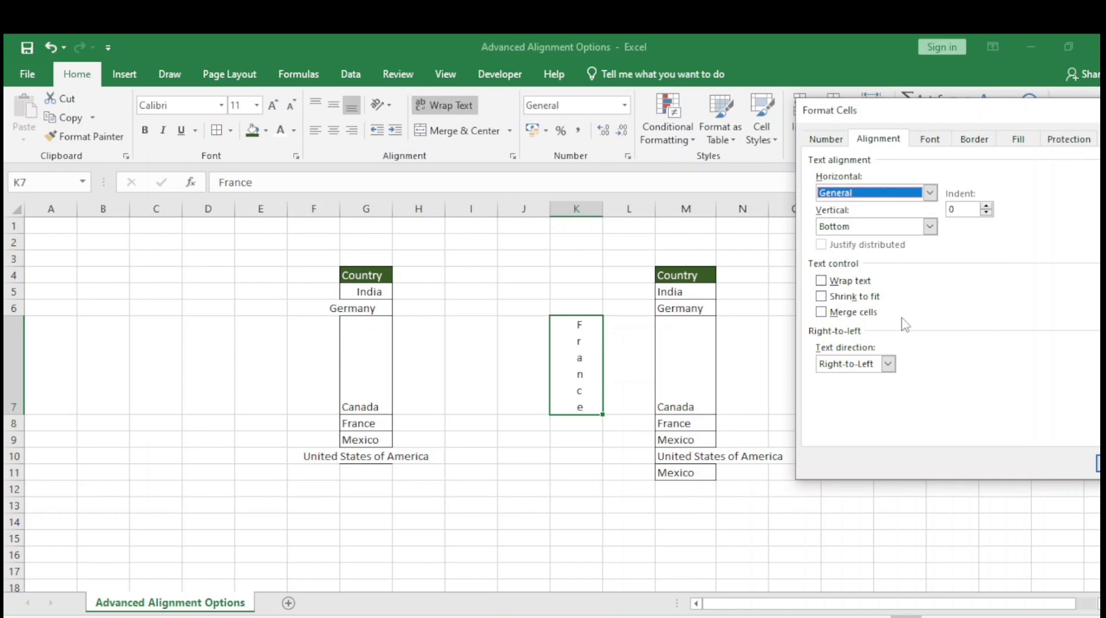
left_click_drag(1066, 121, 870, 103)
left_click(1028, 99)
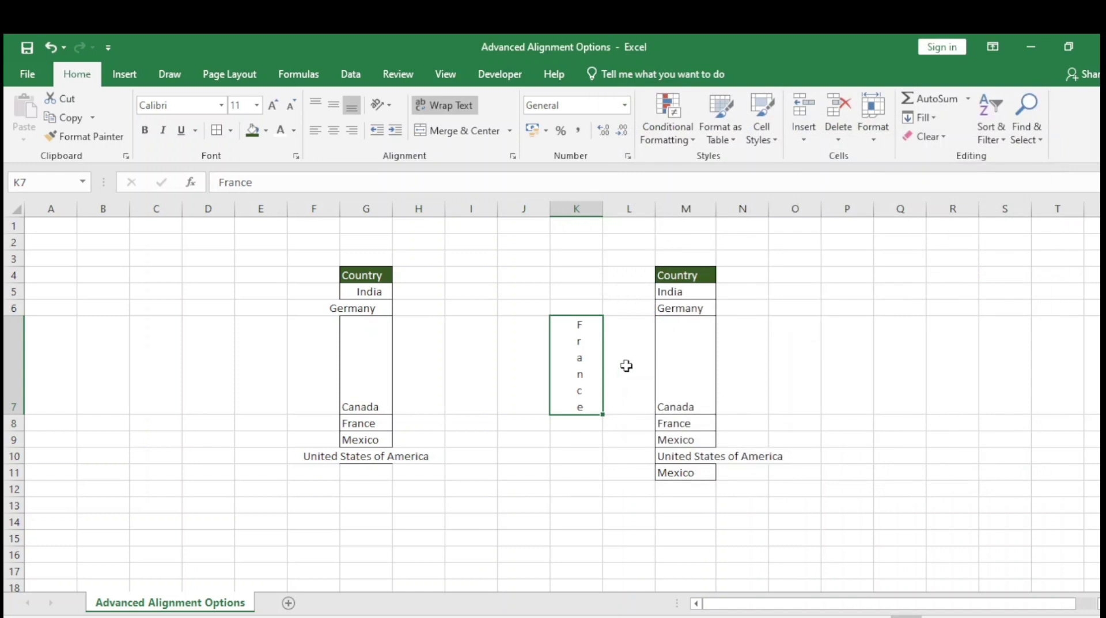
- Undo the Distributed (Indent) alignment on the France cell (K7)
left_click(696, 455)
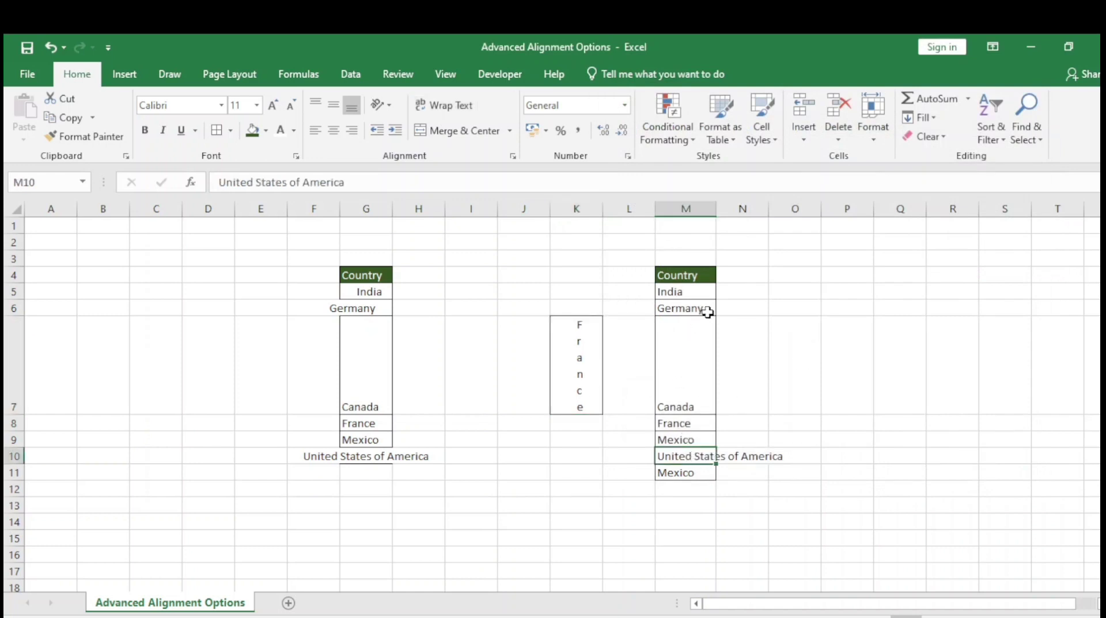
left_click(687, 362)
key("ctrl+z")
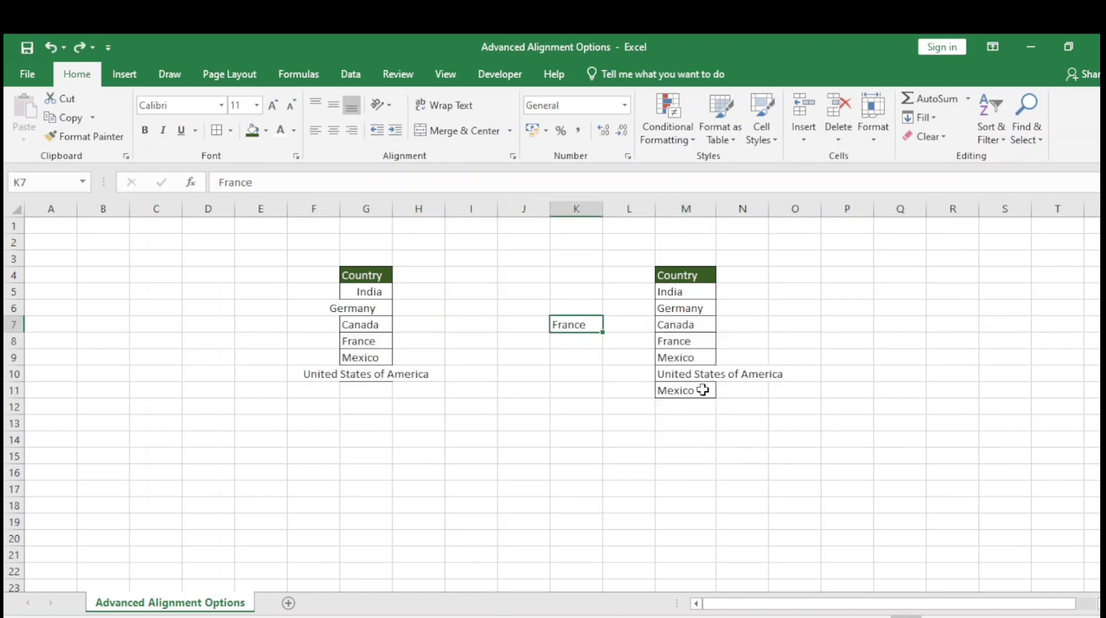
- Try widening column M to fit the United States of America text in M10, and undo the width changes
left_click(699, 392)
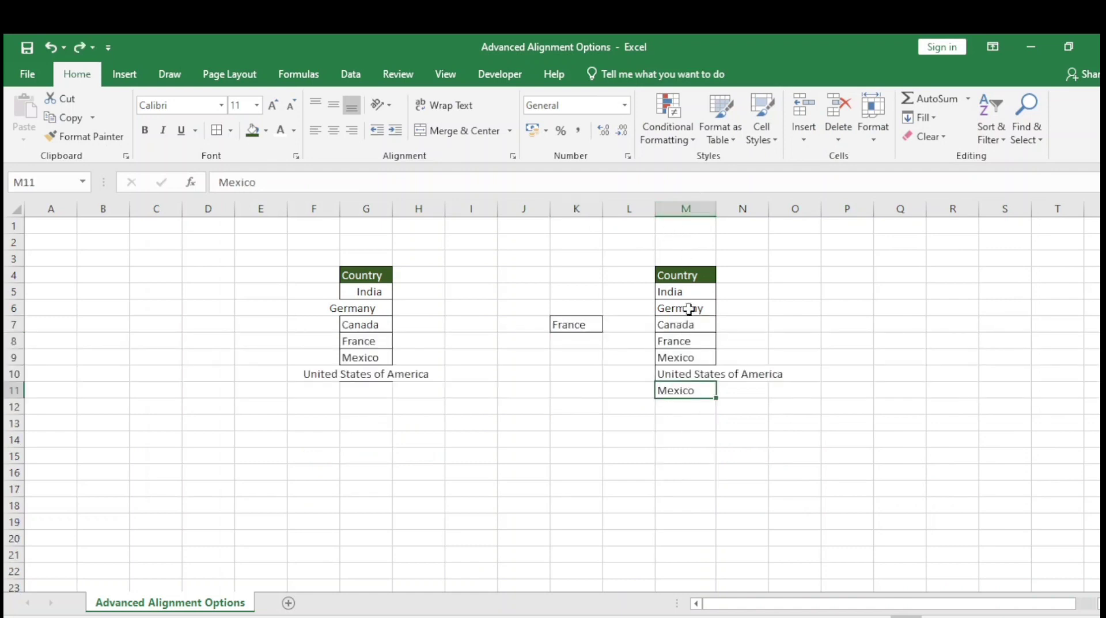
left_click(671, 291)
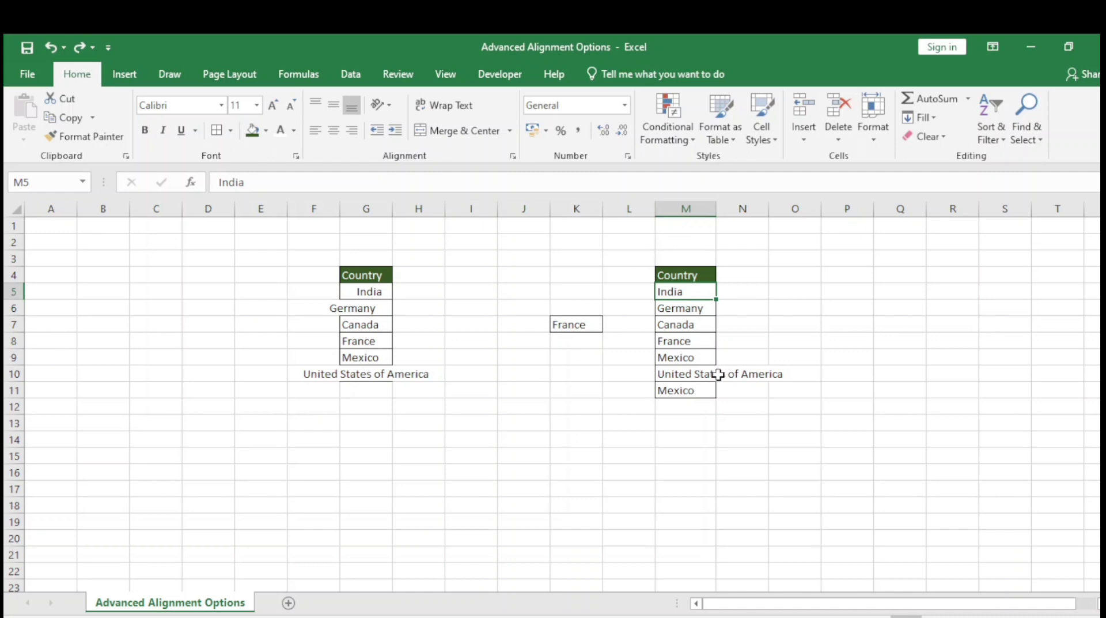
left_click(692, 391)
left_click(689, 376)
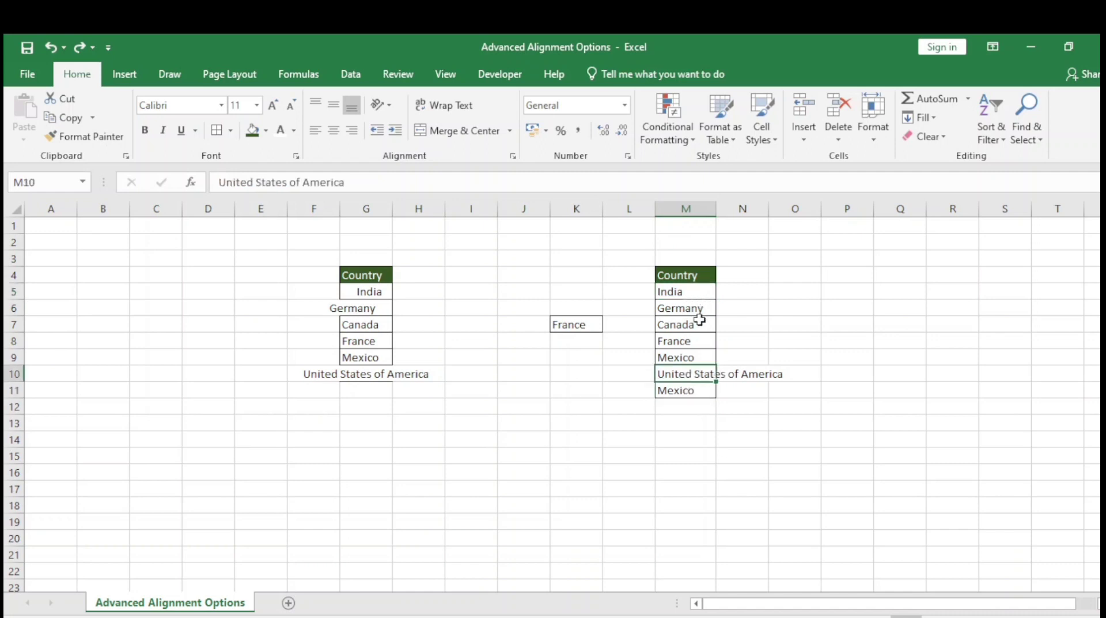
left_click_drag(715, 210, 777, 209)
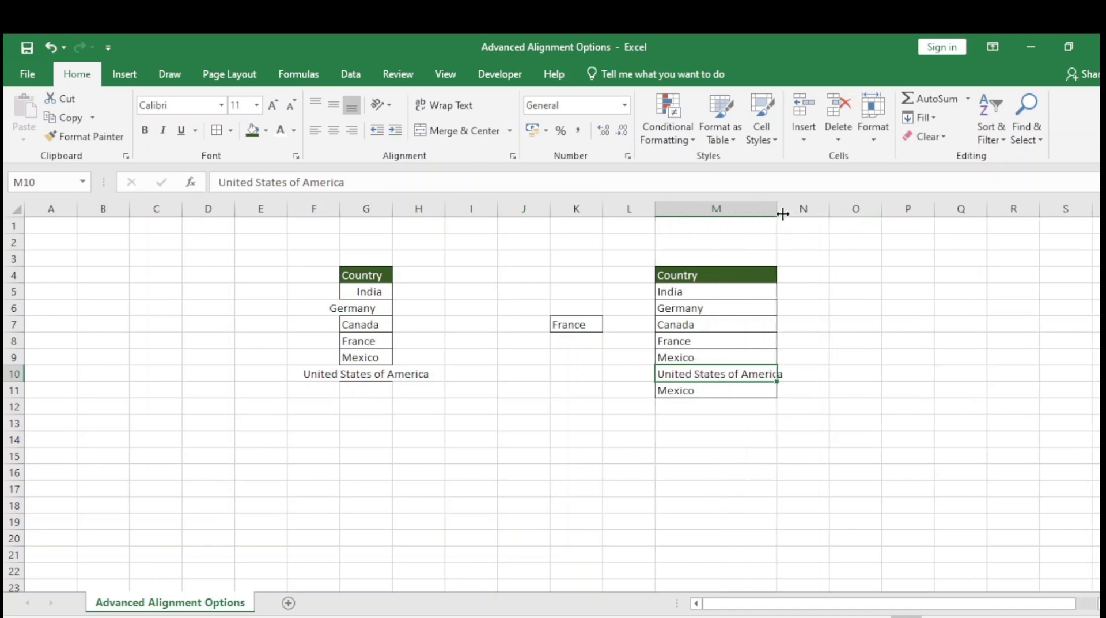
left_click_drag(780, 209, 787, 211)
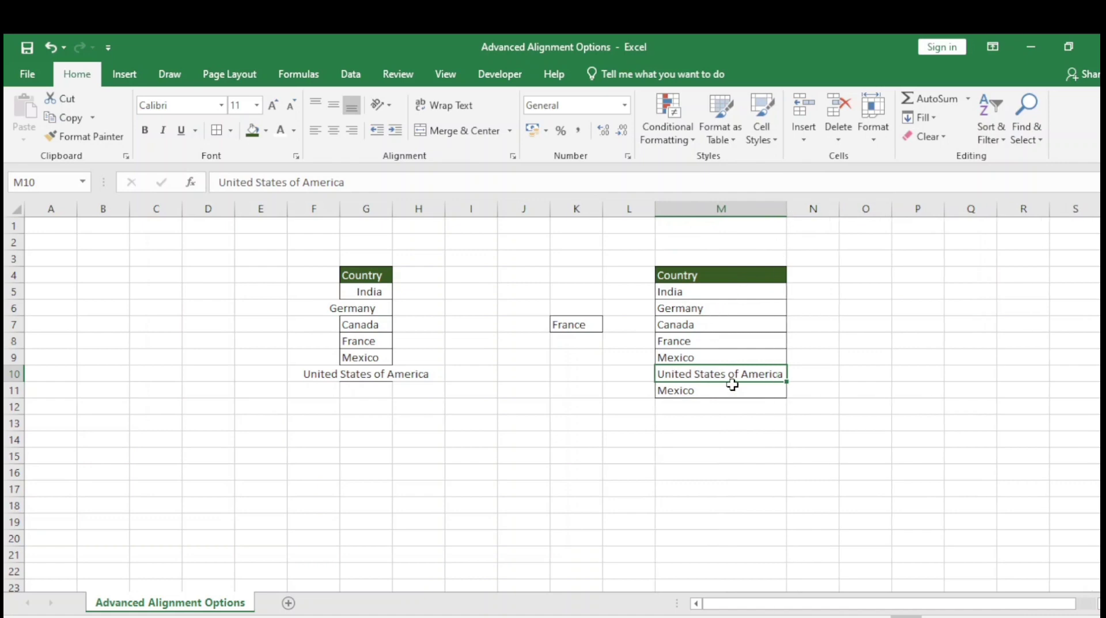
key("ctrl+z")
key("ctrl+z")
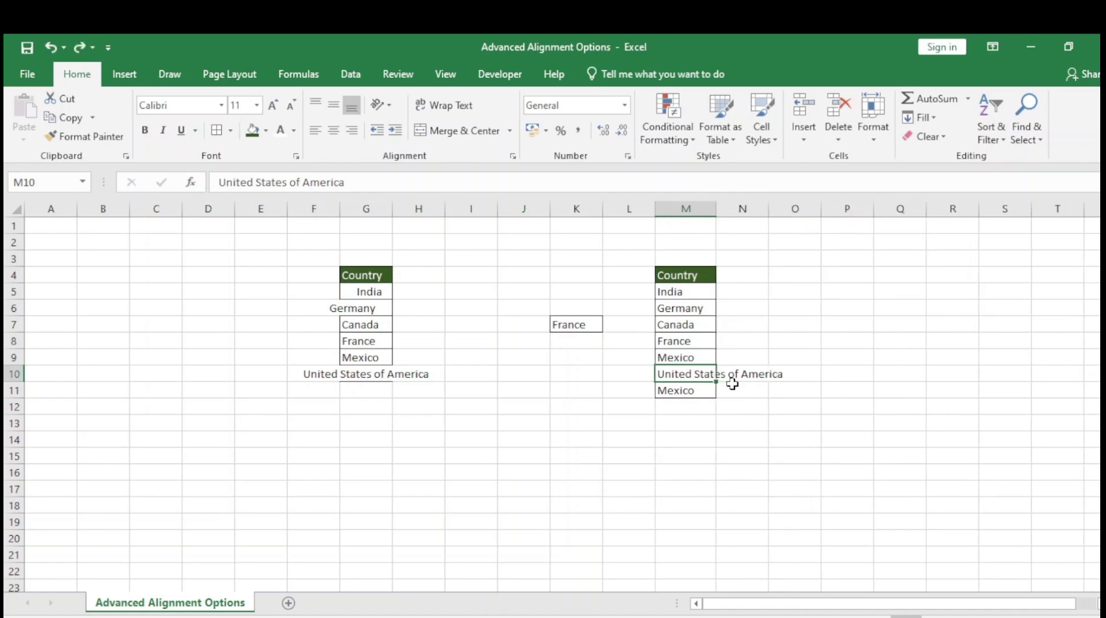
- Apply the Shrink to fit text control to the country cells M5:M11
left_click(681, 291)
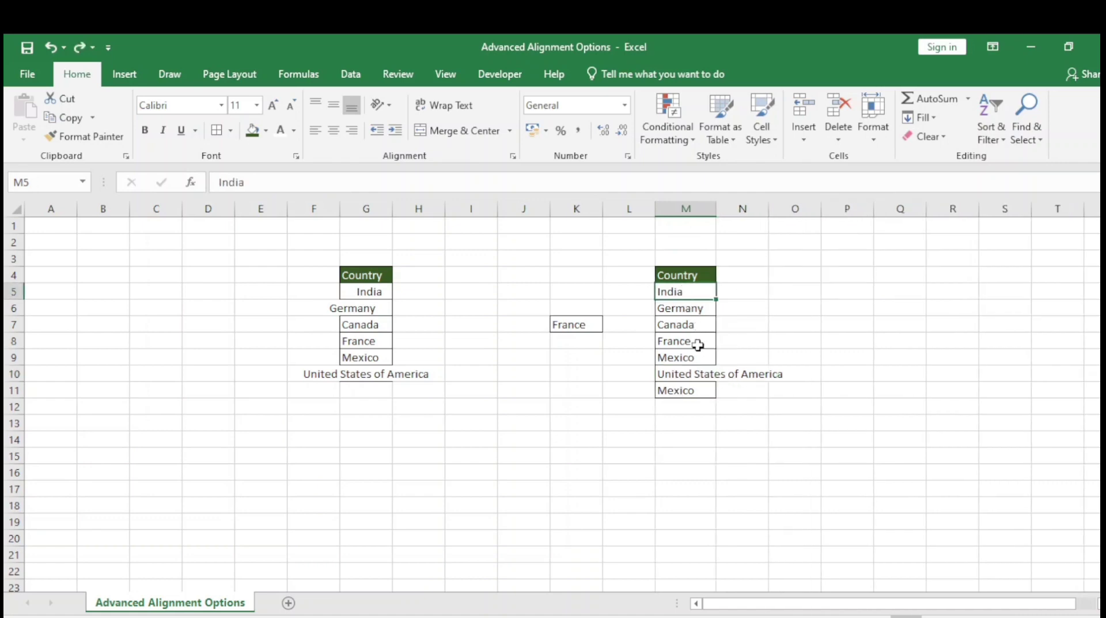
left_click(693, 394, "shift")
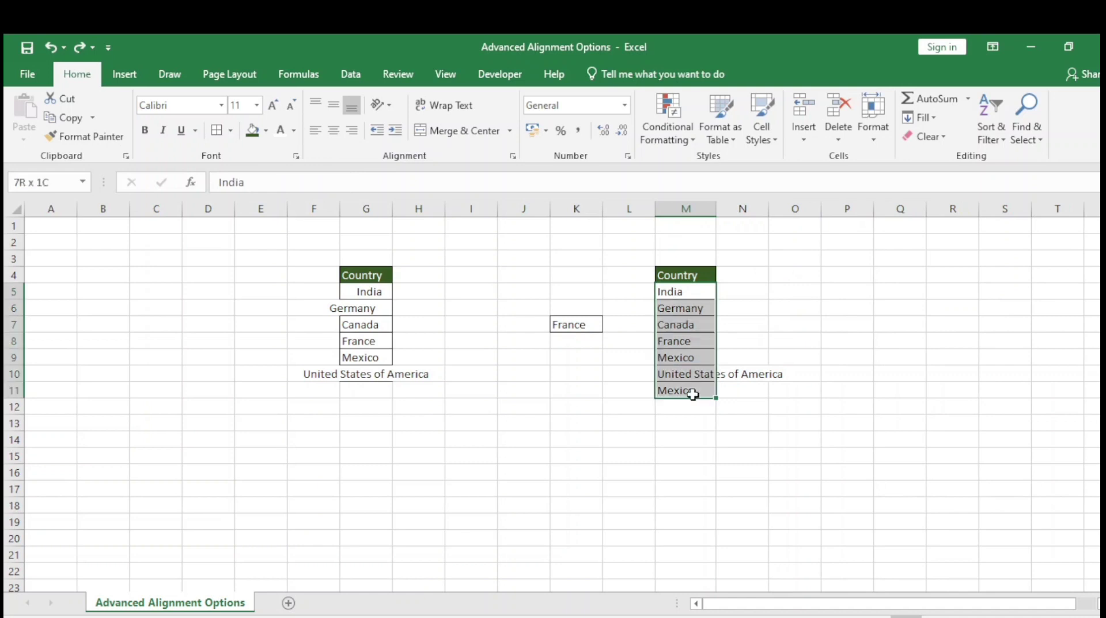
left_click(628, 155)
left_click(688, 127)
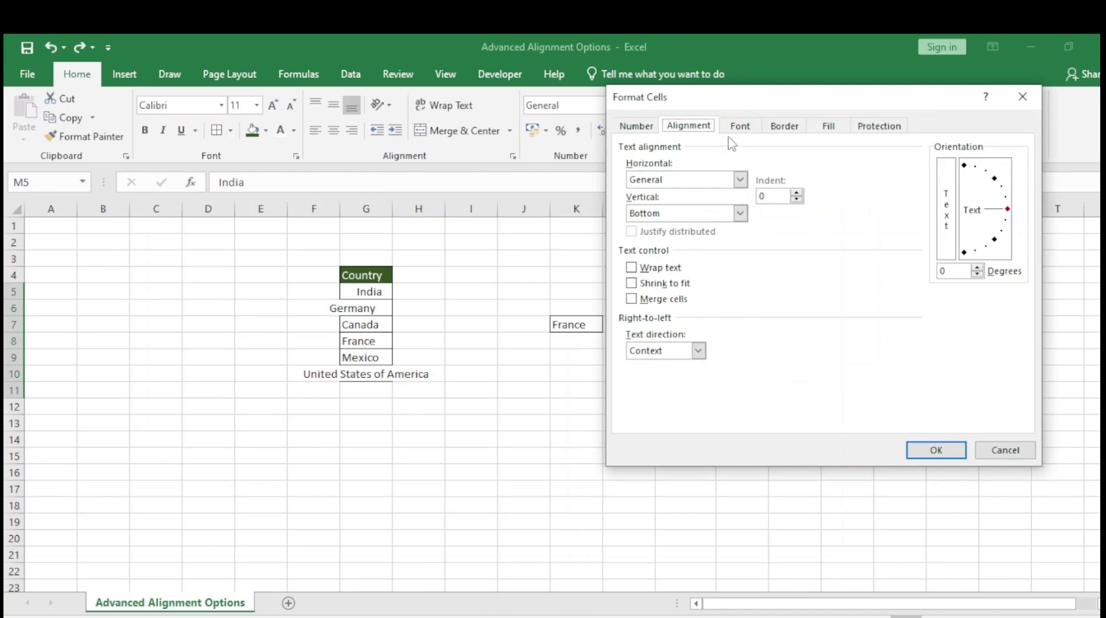
left_click_drag(714, 98, 809, 83)
left_click(728, 269)
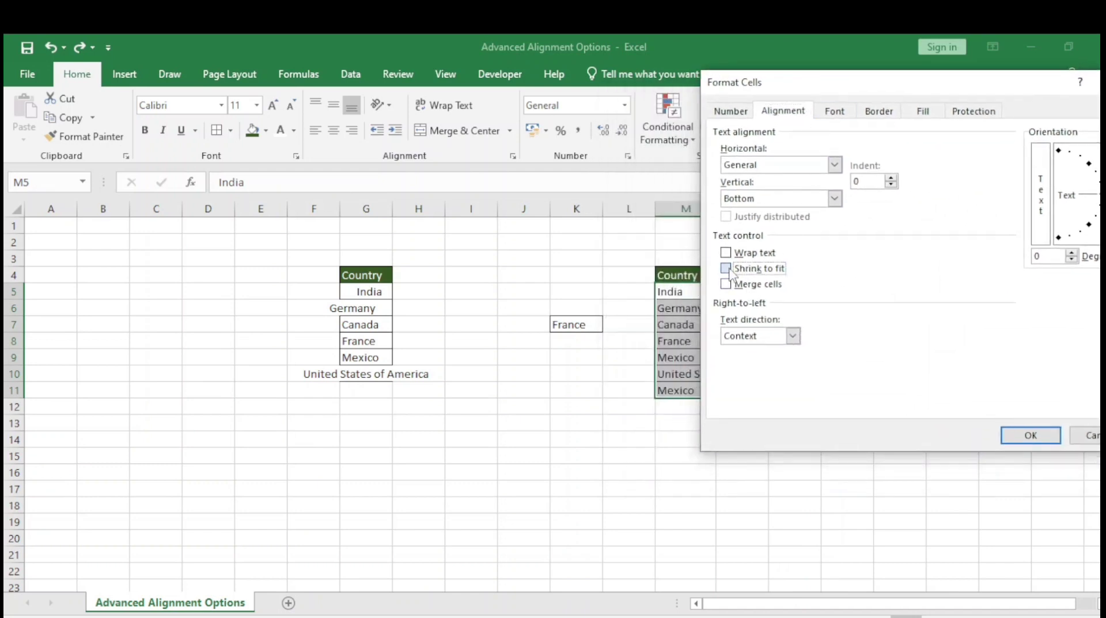
left_click_drag(876, 92, 343, 112)
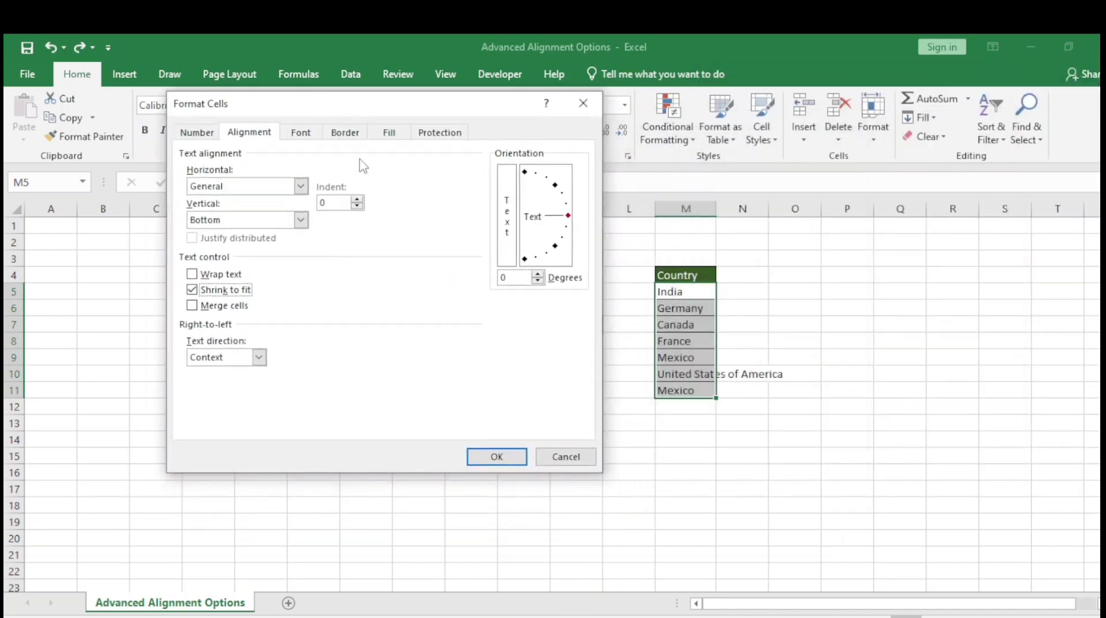
left_click(498, 456)
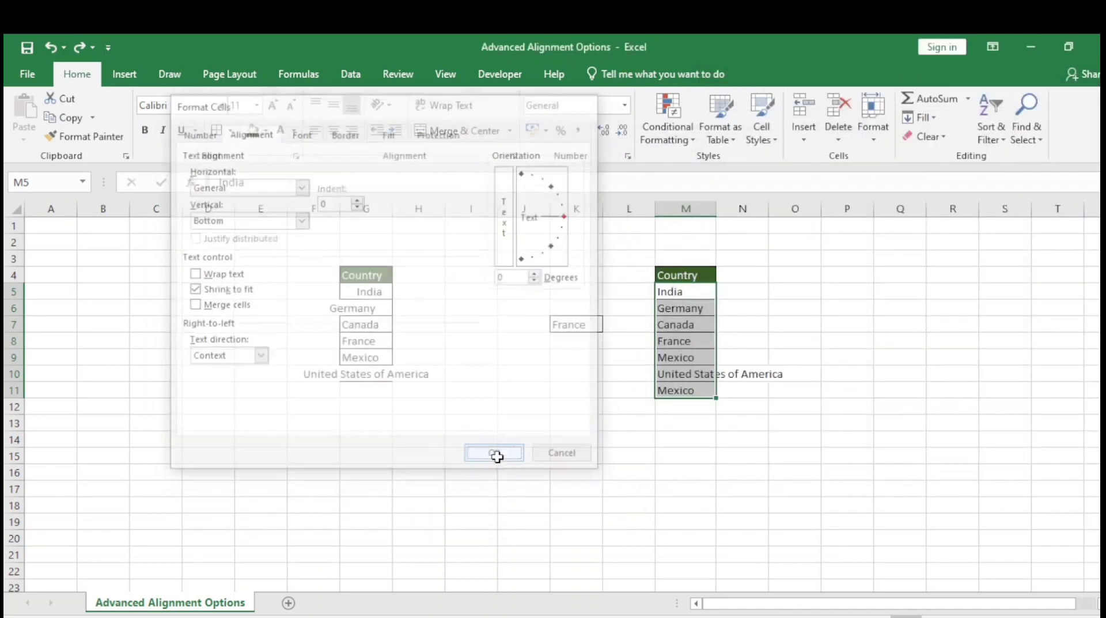
- Check the shrunken text in M10 and undo the Shrink to fit setting on M5:M11
left_click(738, 297)
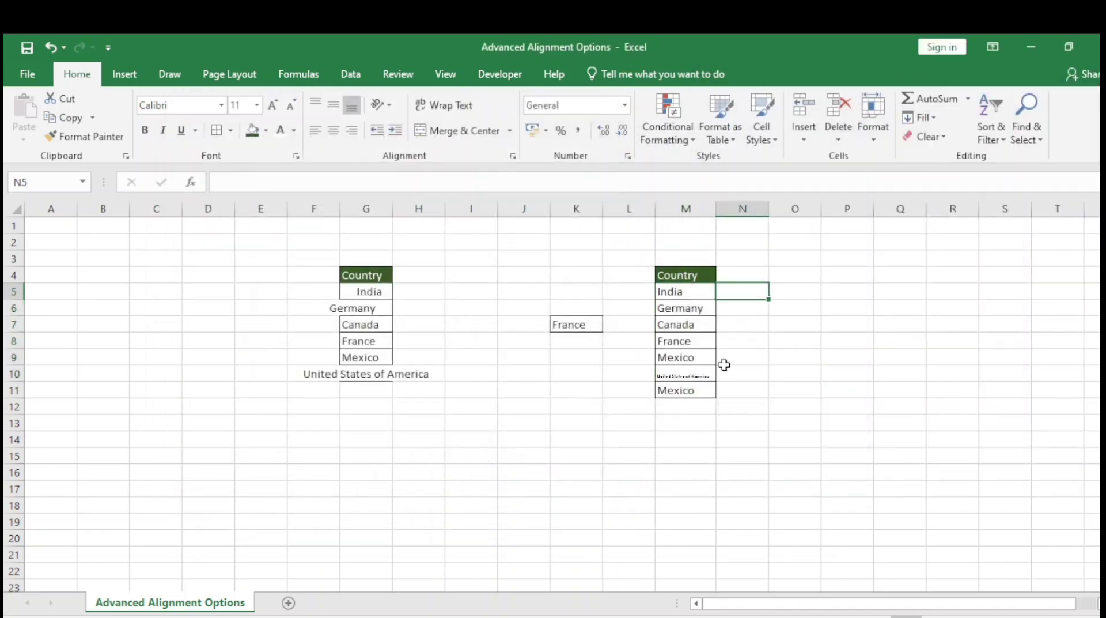
left_click(675, 291)
left_click(679, 376)
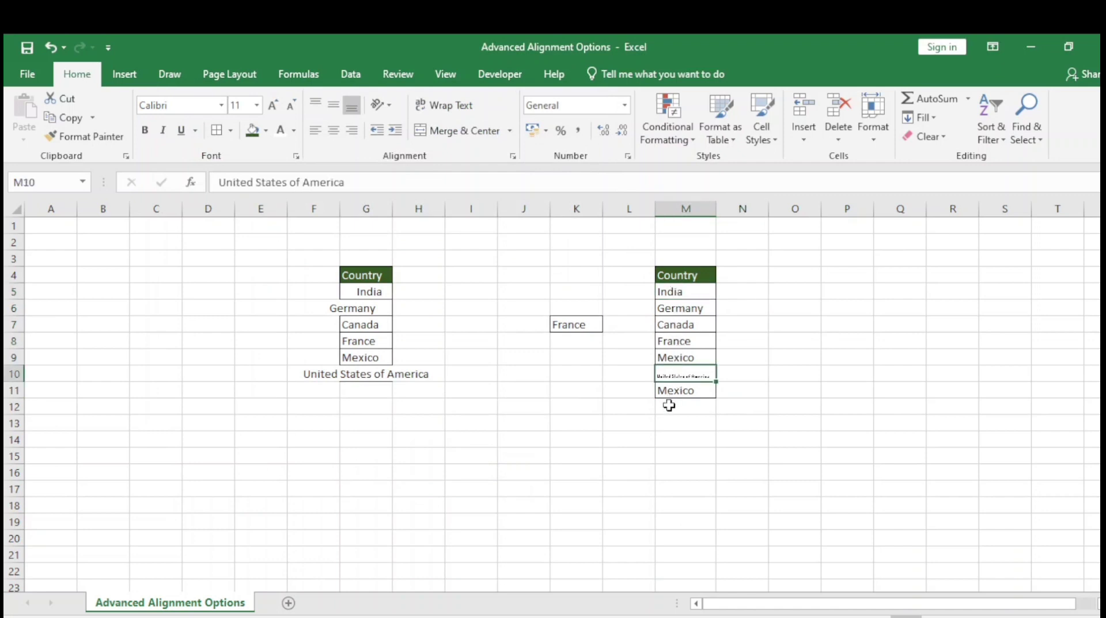
key("ctrl+z")
- Copy the United States of America cell (M10) to P5 and widen column P to about twice its width
left_click(689, 375)
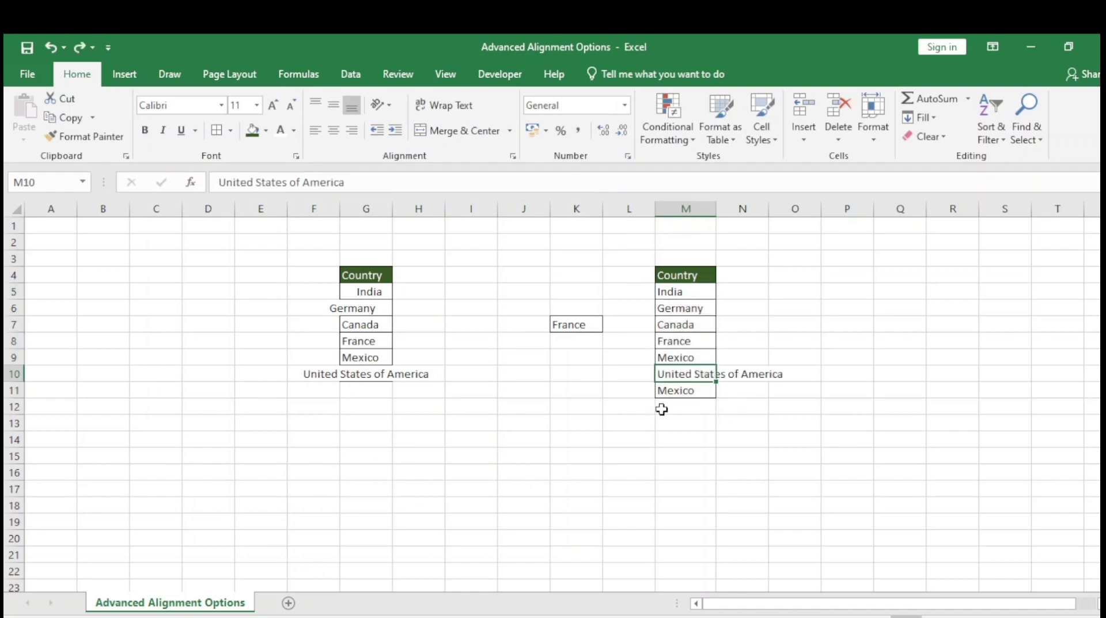
key("ctrl+c")
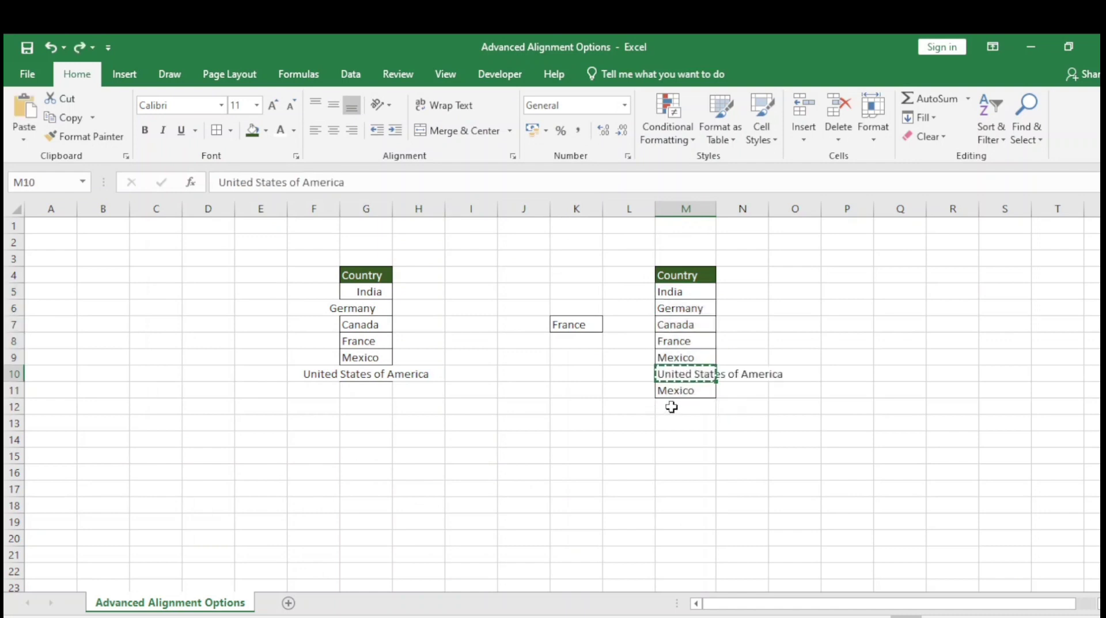
left_click(837, 294)
key("ctrl+v")
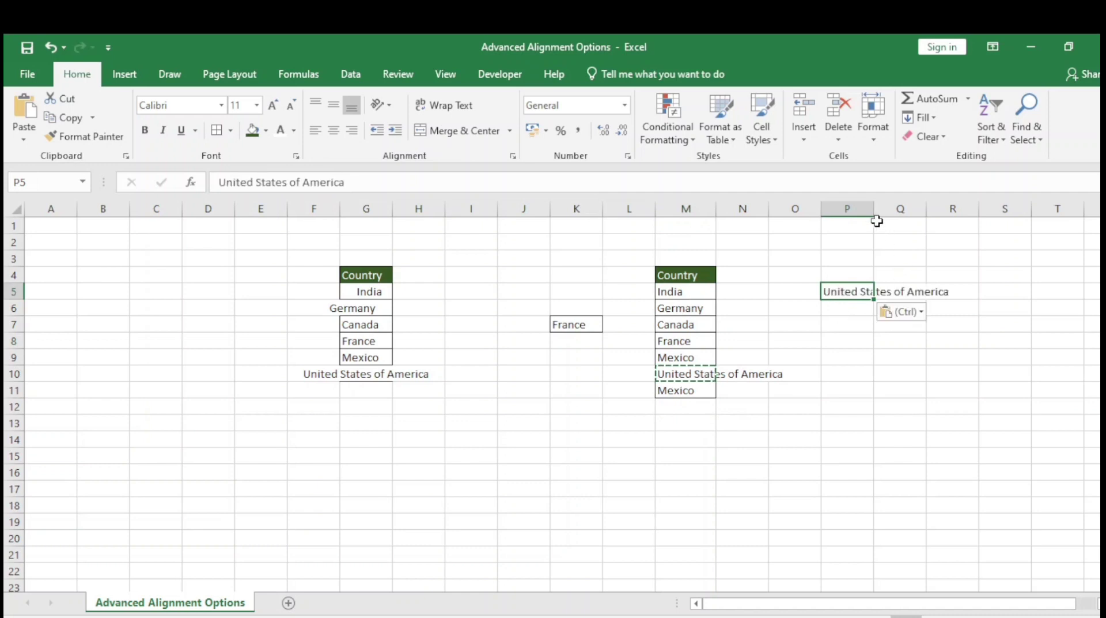
left_click_drag(874, 213, 931, 213)
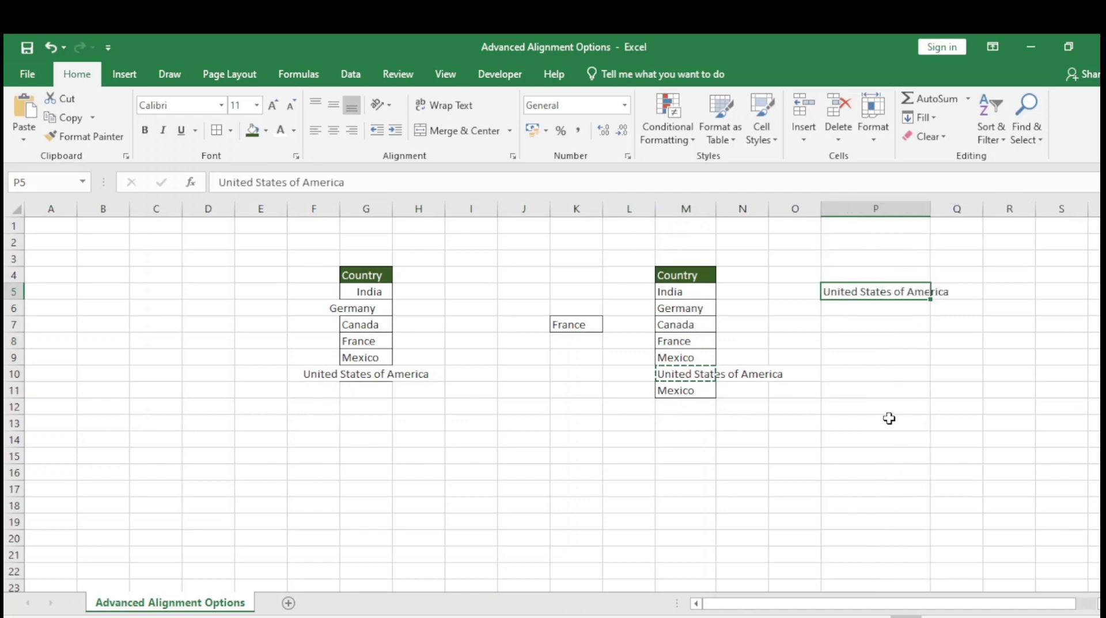
left_click(888, 421)
- Apply Shrink to fit to the United States of America text in cell P5
left_click(853, 293)
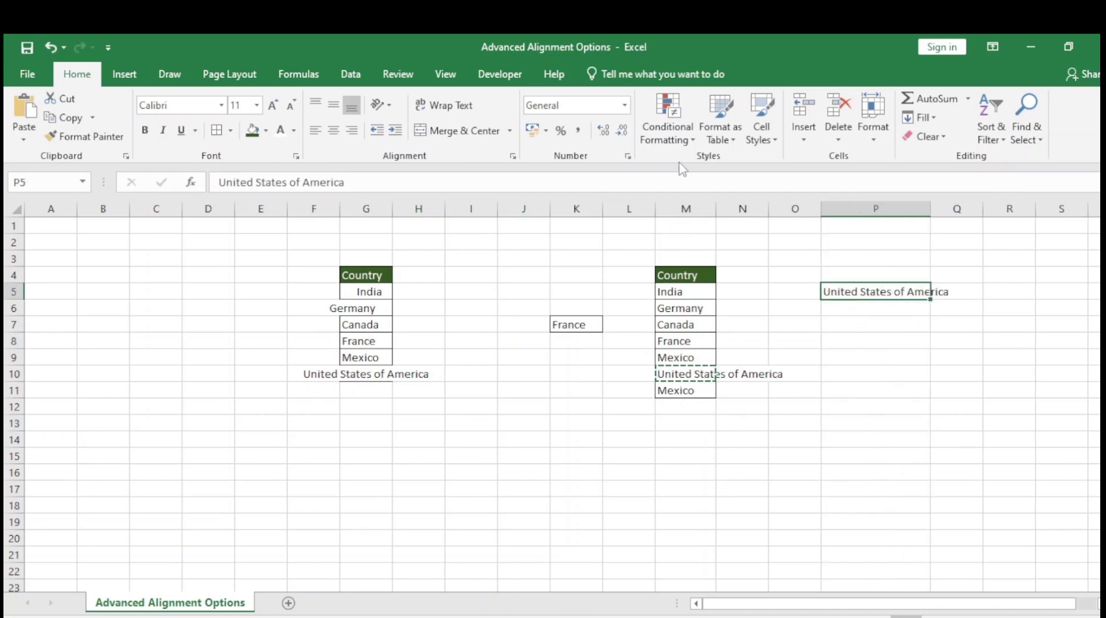
left_click(628, 156)
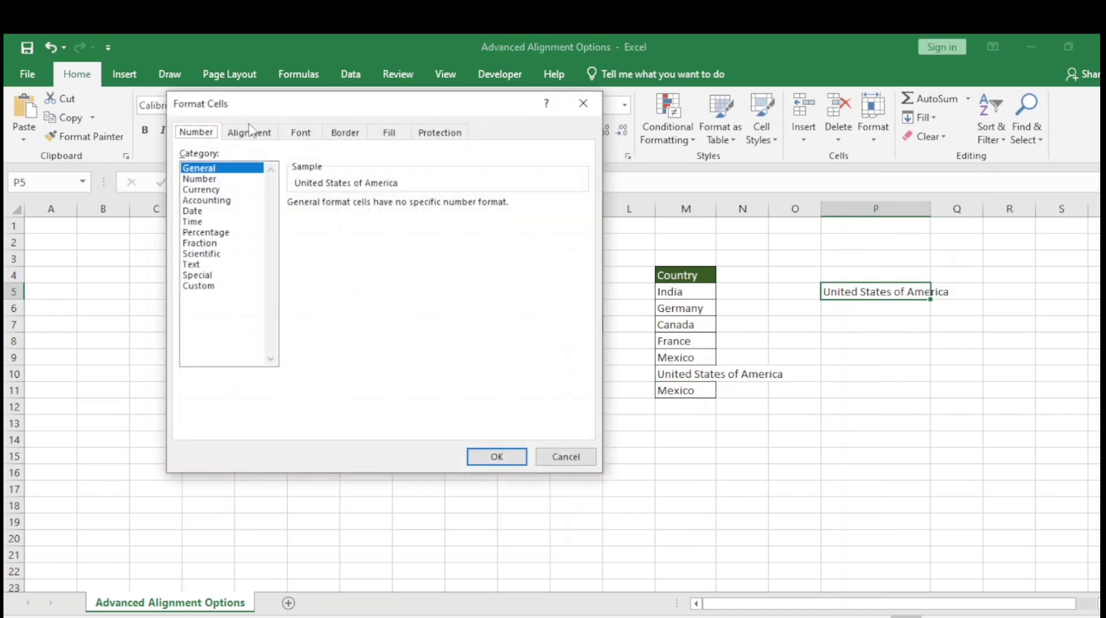
left_click(249, 132)
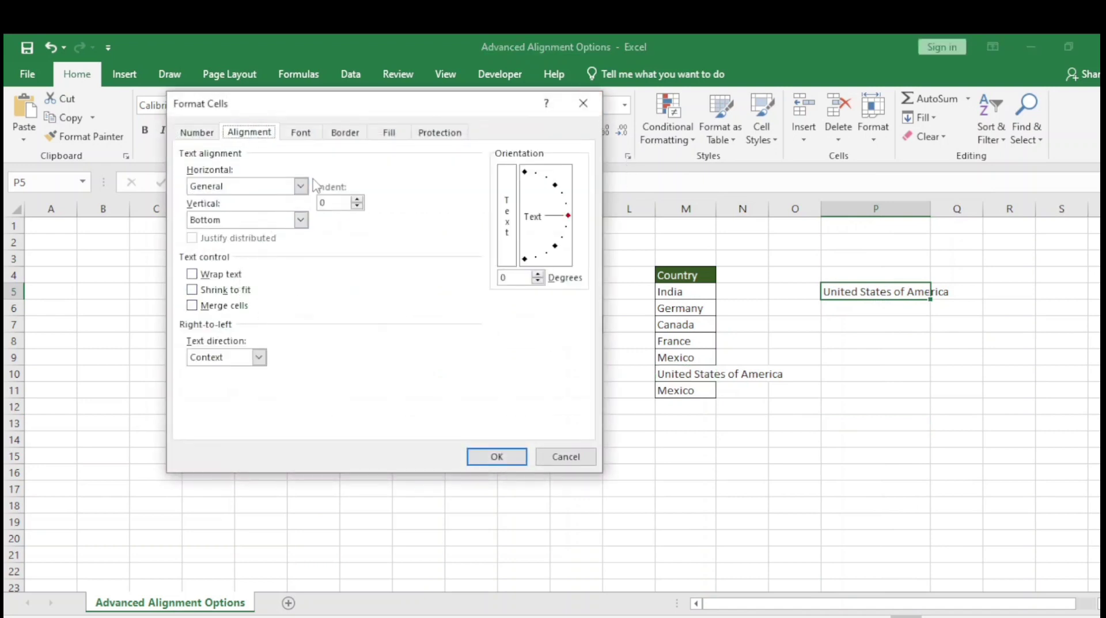
left_click(193, 290)
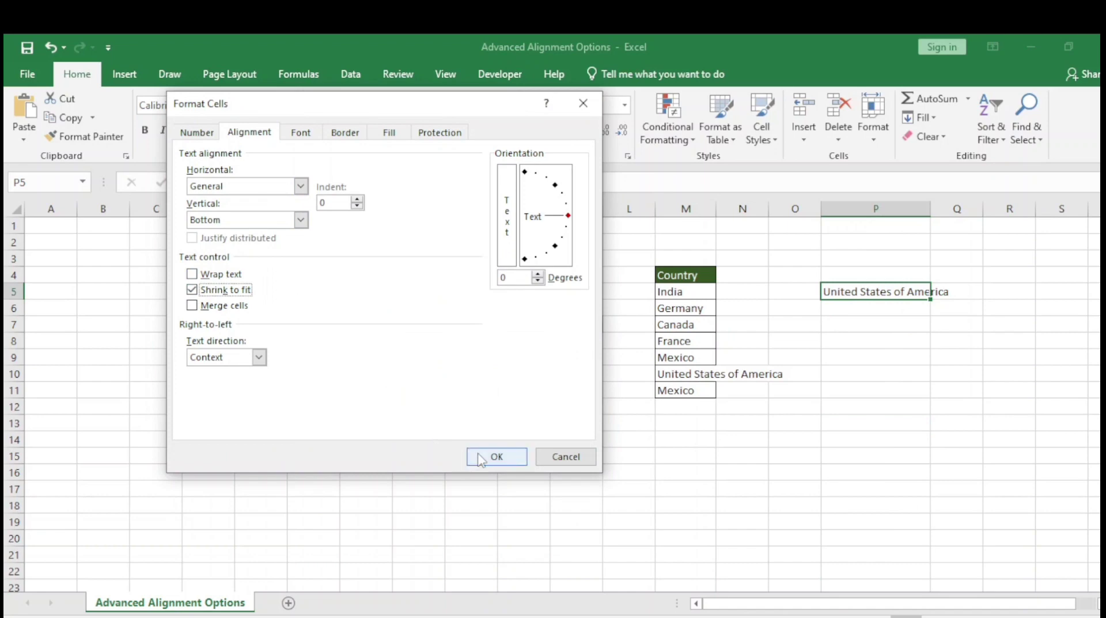
left_click(495, 456)
left_click(853, 405)
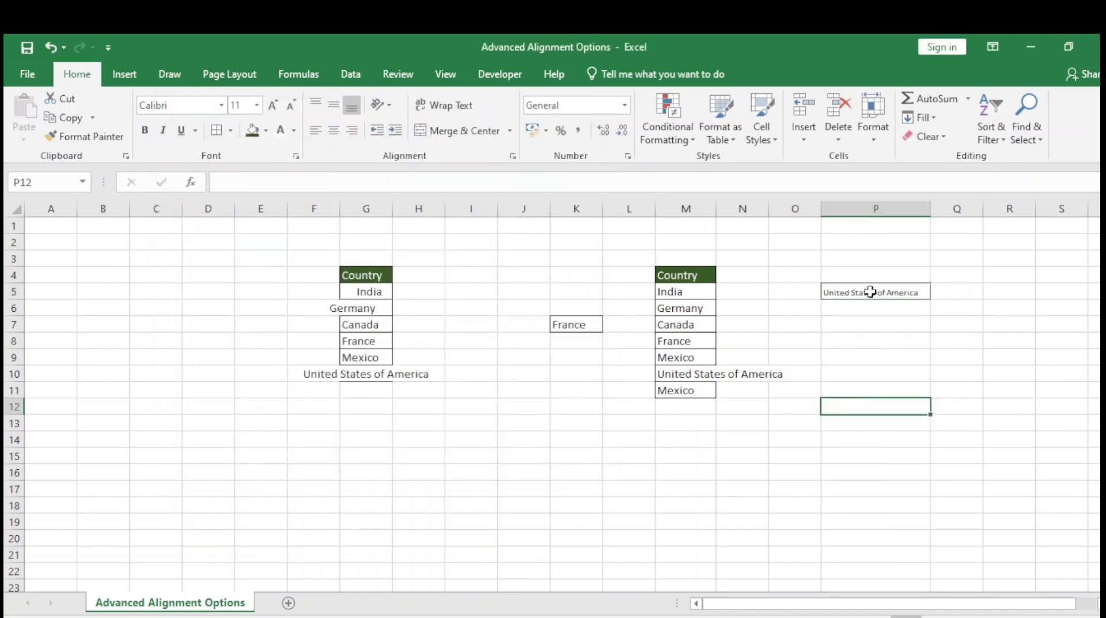
- Widen column M to about twice its width and apply Shrink to fit to the country cells M4:M11
left_click(870, 292)
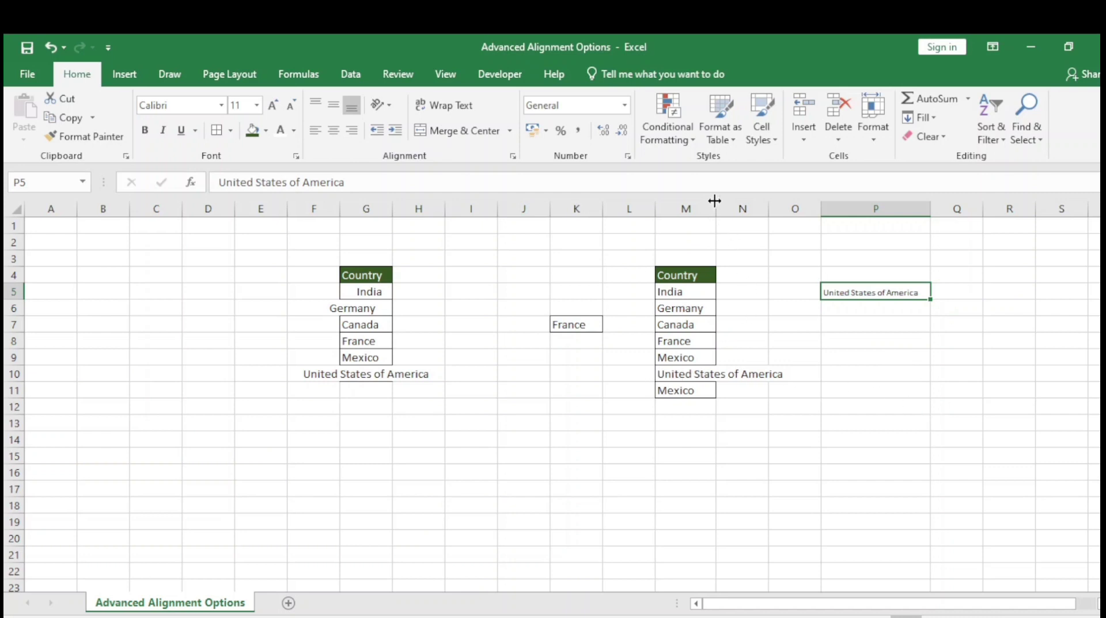
left_click_drag(715, 201, 772, 207)
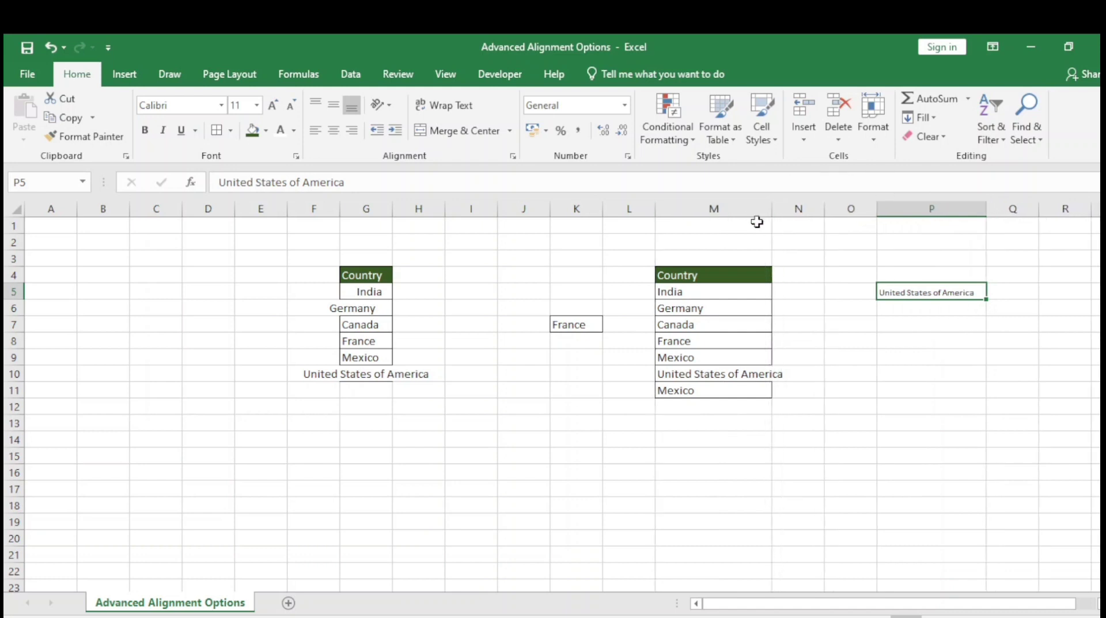
left_click(674, 279)
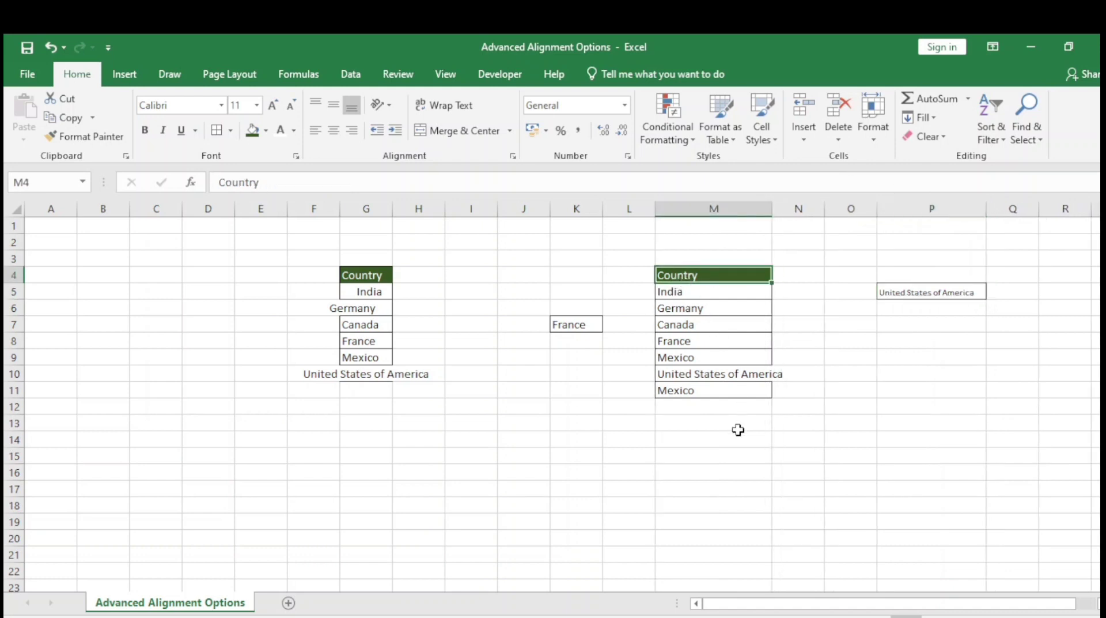
left_click(708, 390, "shift")
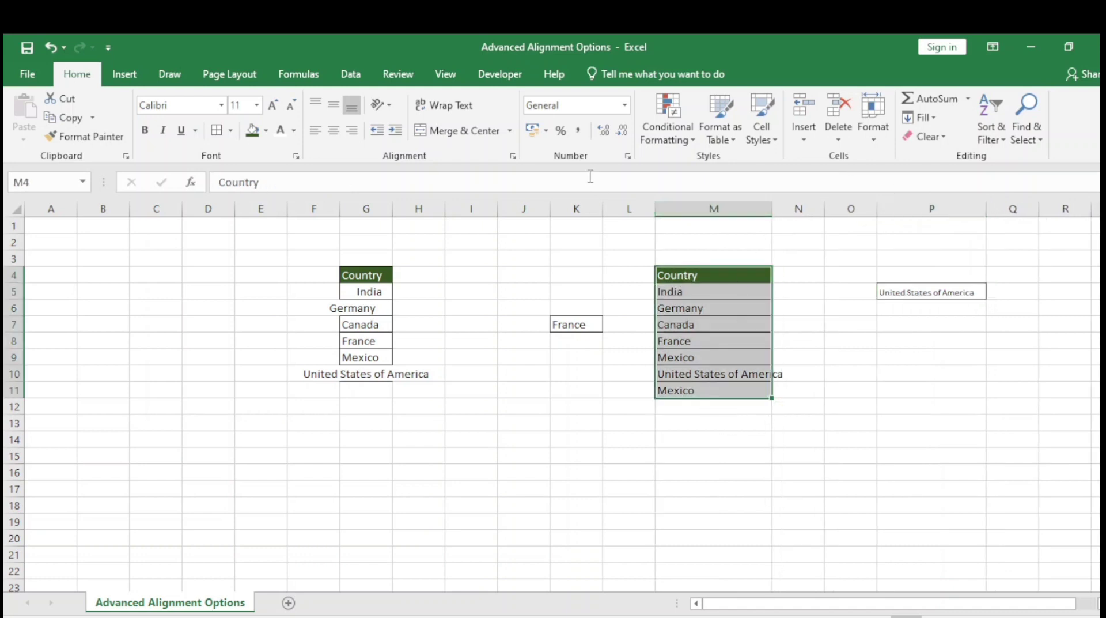
left_click(513, 157)
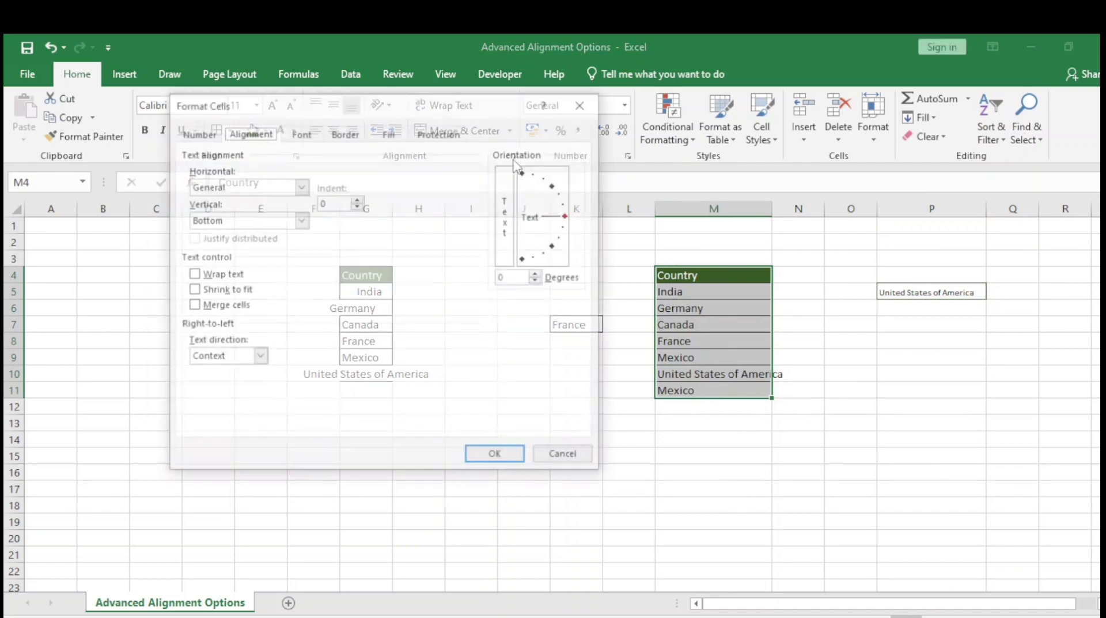
left_click(196, 290)
left_click(491, 458)
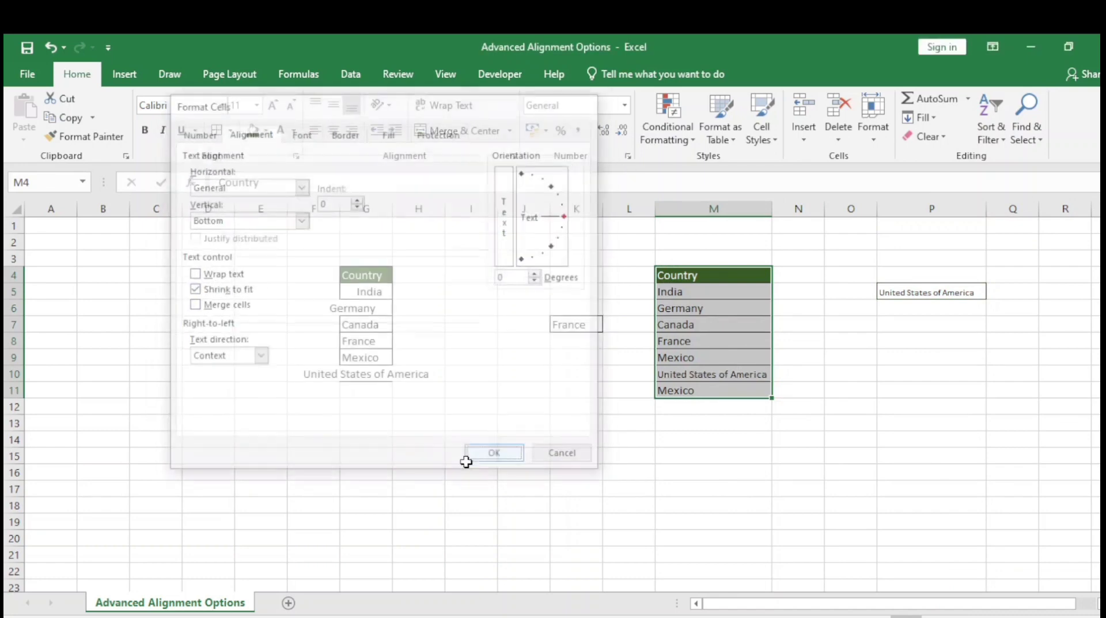
left_click(697, 465)
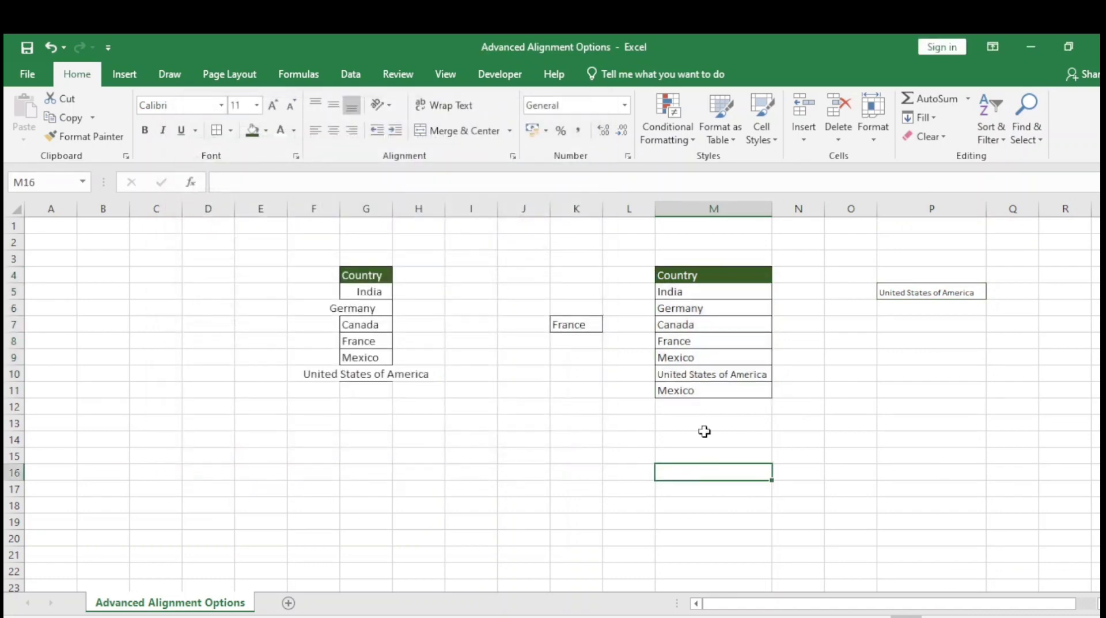
left_click(727, 376)
left_click(724, 408)
left_click(702, 377)
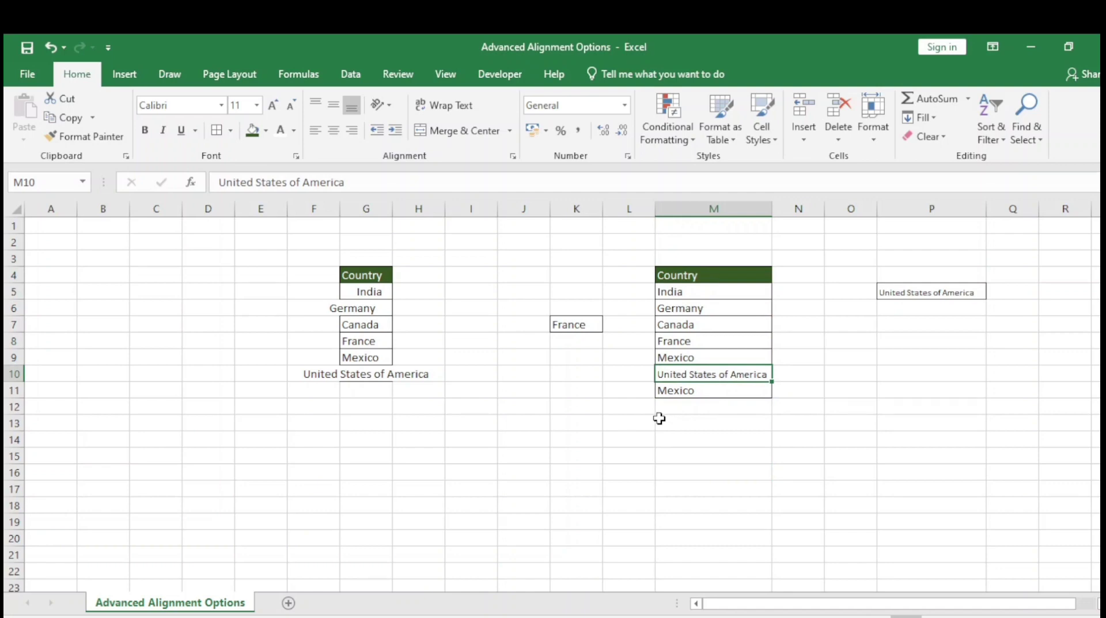
left_click(675, 315)
- Set the text direction of the France cell K7 to Left-to-Right
left_click(555, 321)
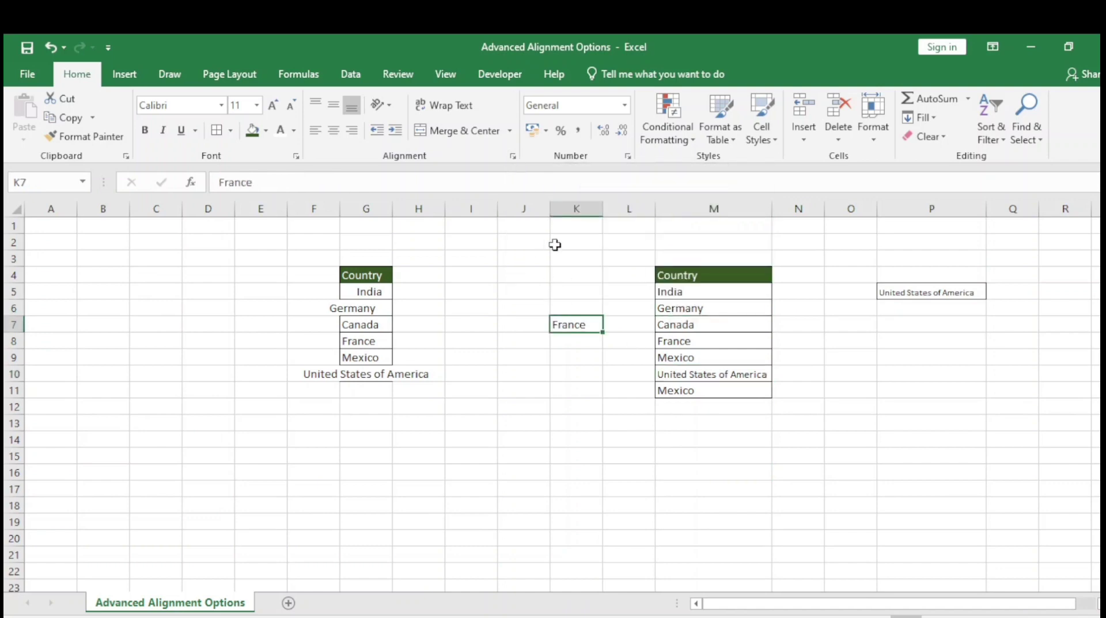
left_click(513, 155)
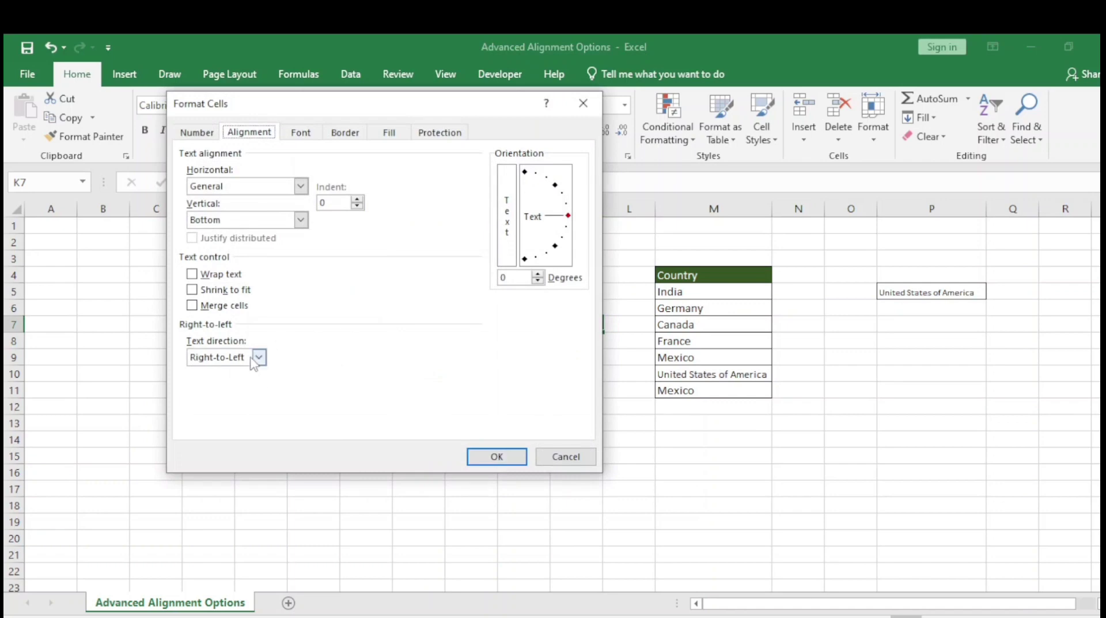
left_click_drag(333, 103, 914, 114)
left_click(849, 364)
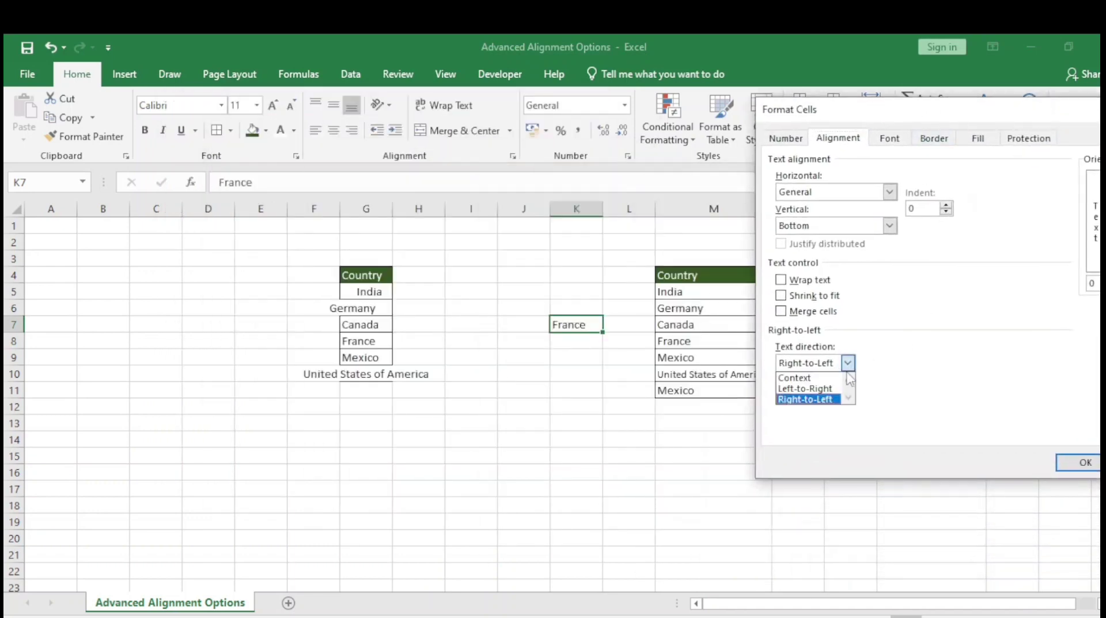
left_click(810, 389)
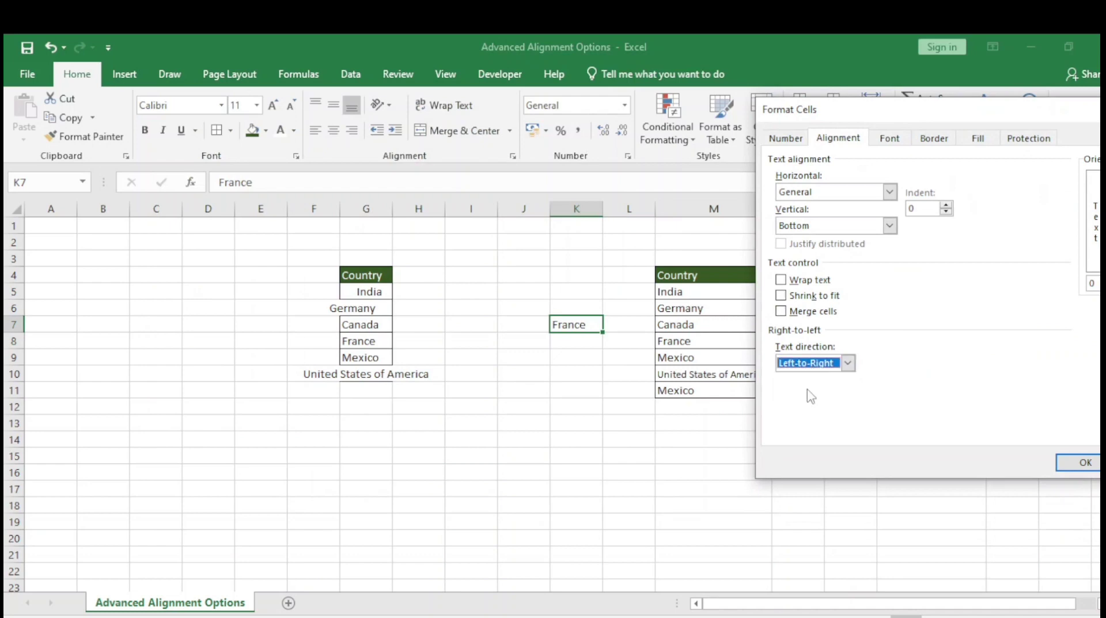
left_click(1085, 464)
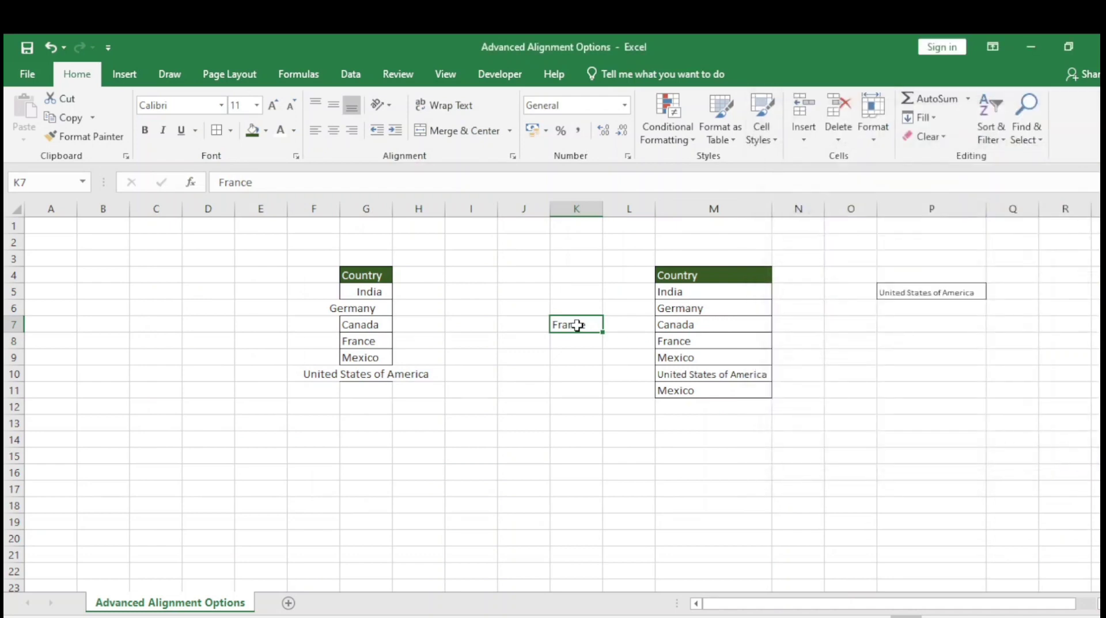
- Try the Left (Indent) horizontal alignment with an indent of 1 on the France cell K7, and undo it
key("ctrl+1")
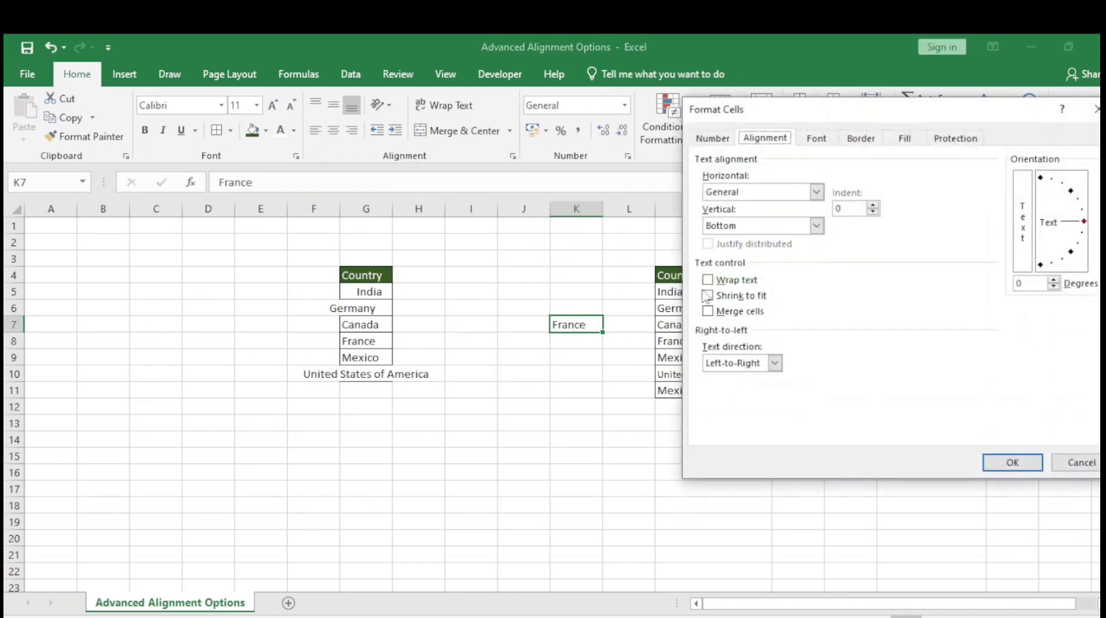
left_click_drag(923, 115, 945, 97)
left_click(838, 173)
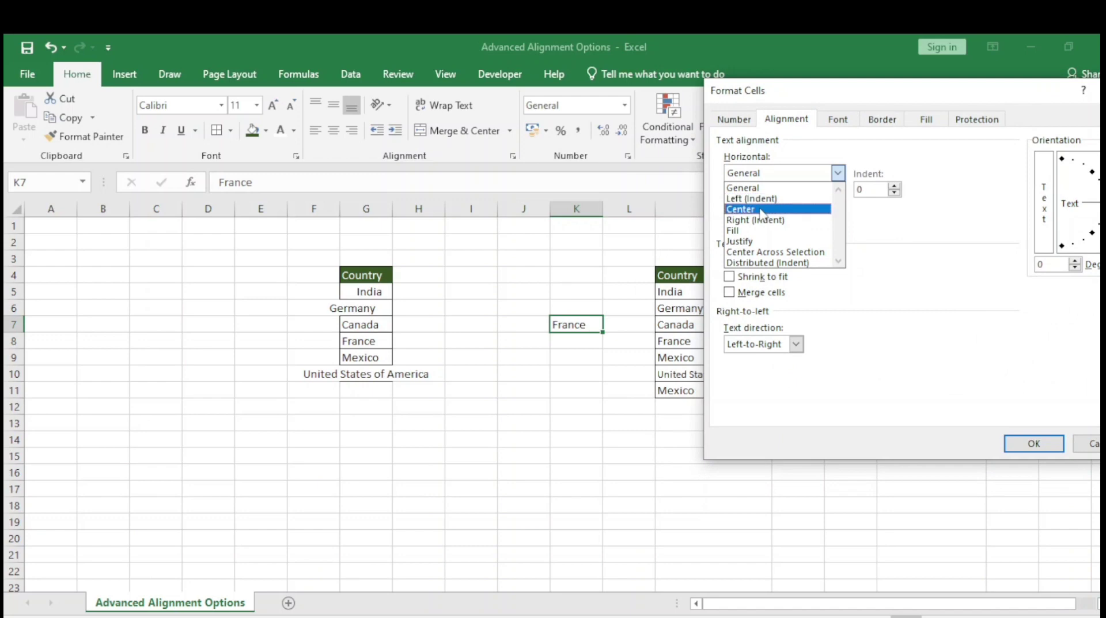
left_click(774, 199)
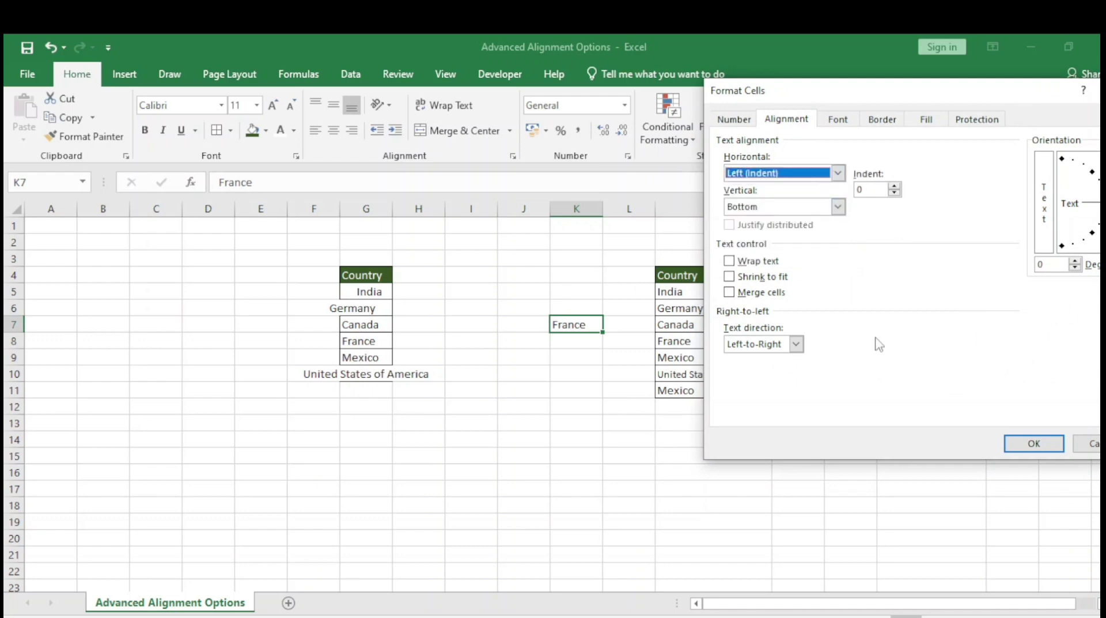
left_click(895, 186)
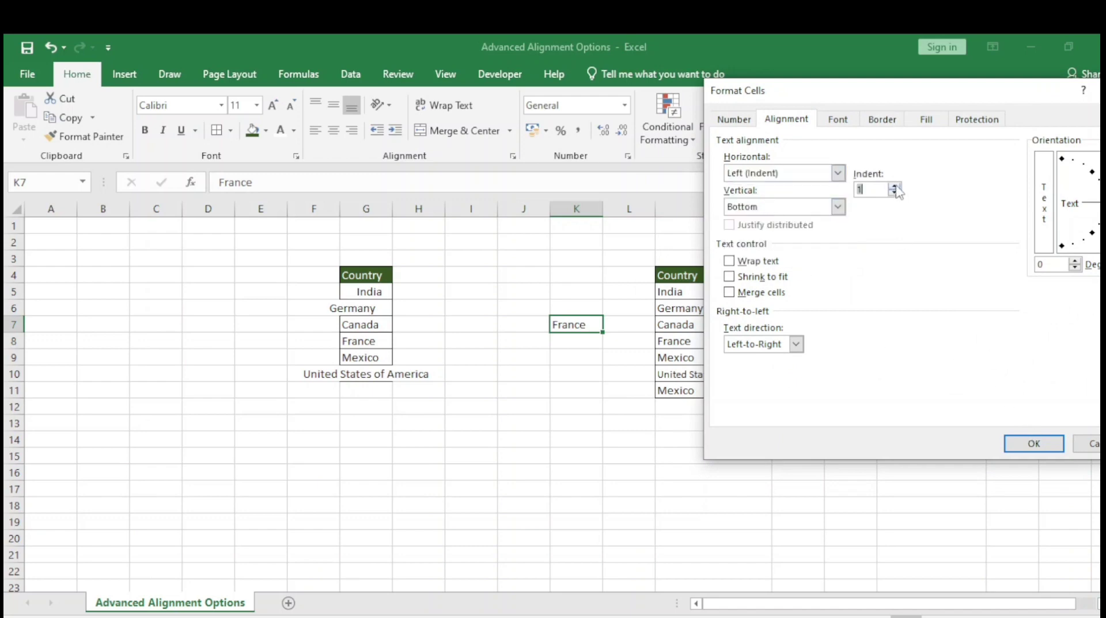
left_click(1033, 443)
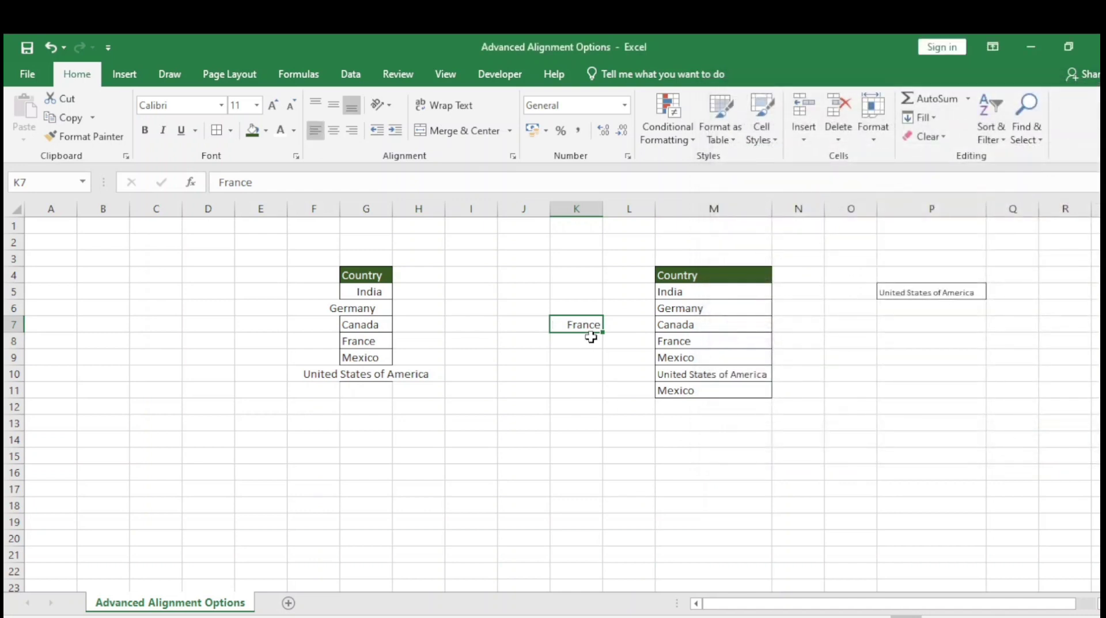
key("ctrl+z")
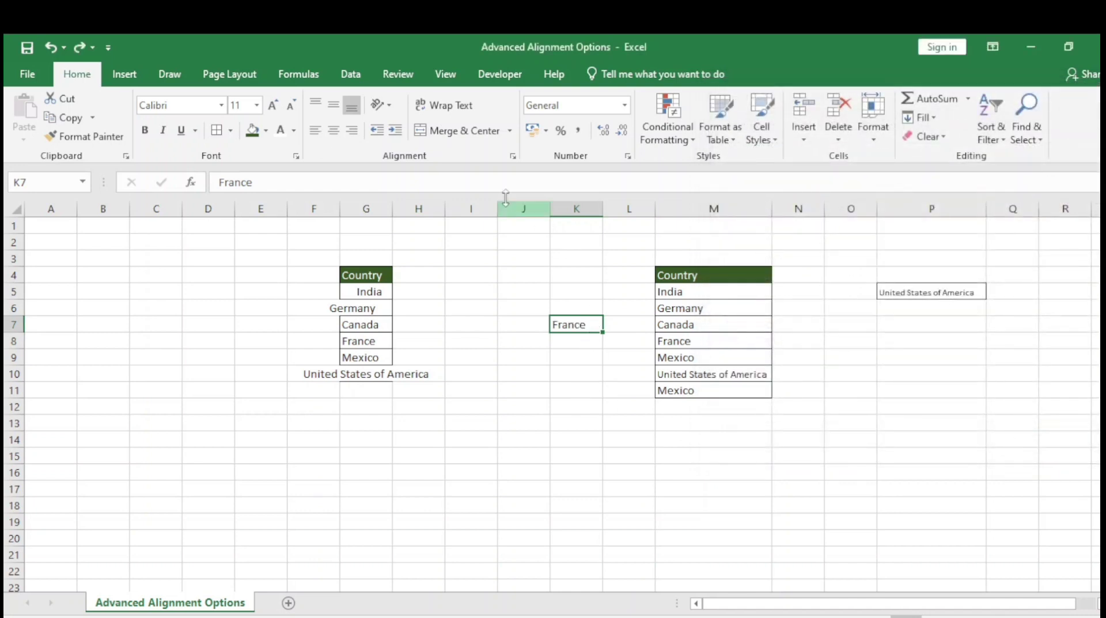
- Open the alignment settings for the France cell K7 and examine the Orientation options
left_click(513, 155)
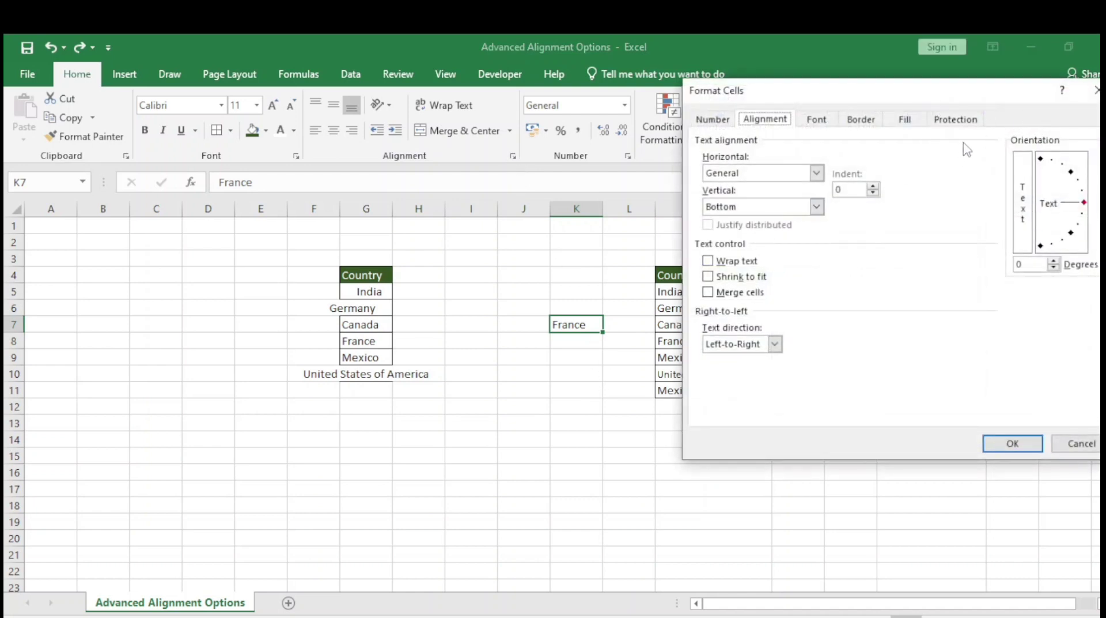
left_click_drag(1003, 132, 1099, 284)
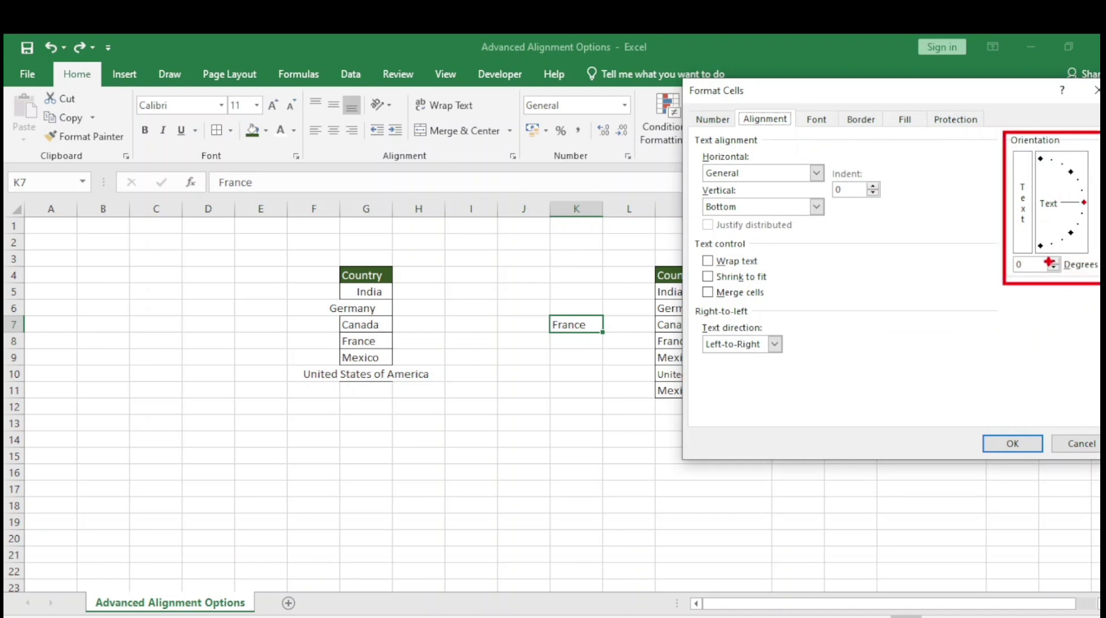
left_click_drag(1006, 248, 1100, 284)
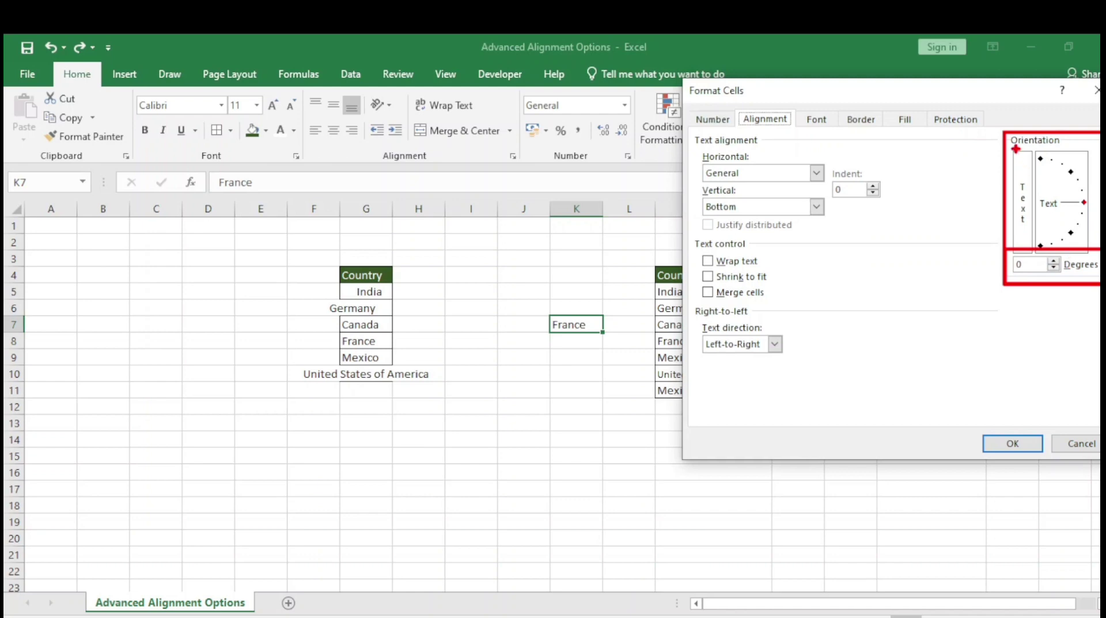
mouse_move(1011, 150)
left_mouse_down()
mouse_move(1040, 209)
mouse_move(1041, 244)
mouse_move(1041, 231)
left_mouse_up()
left_click_drag(1042, 150, 1089, 238)
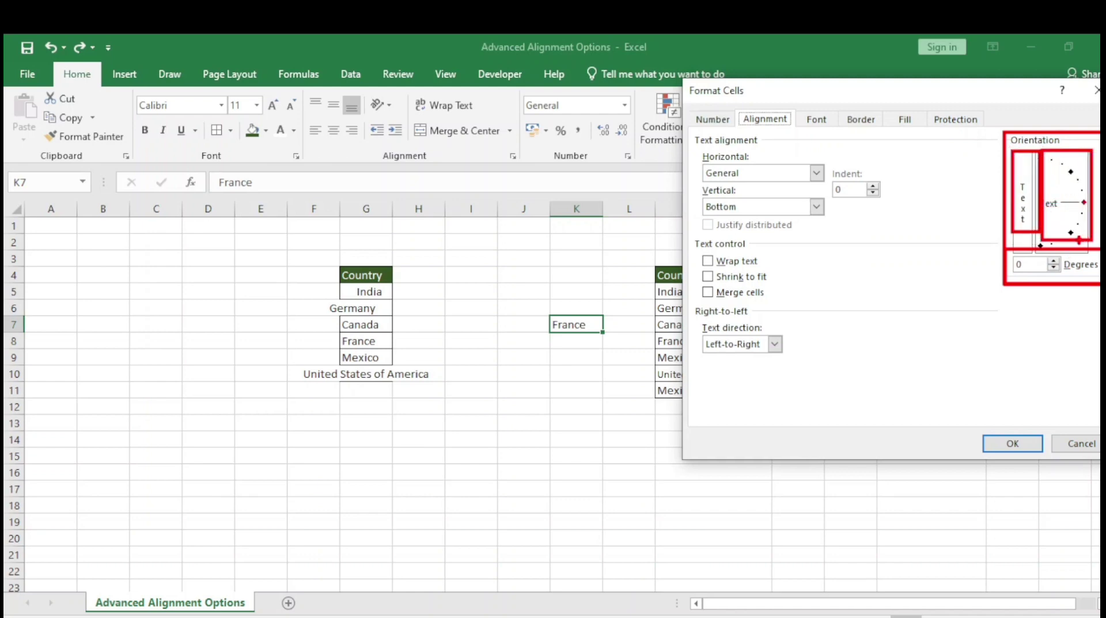
key("Escape")
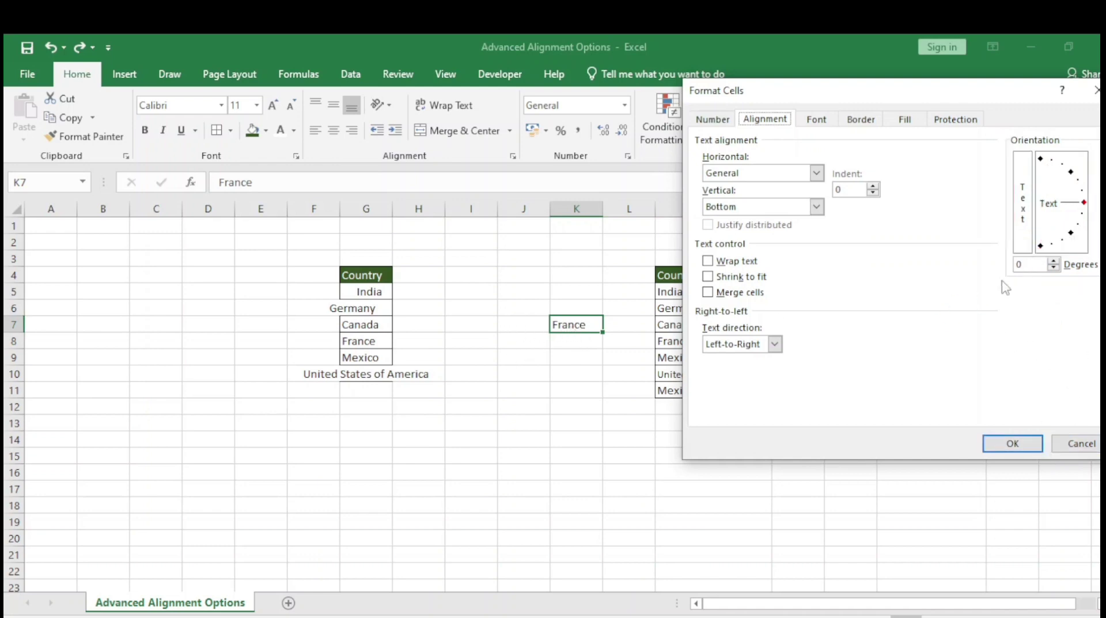
- Rotate the text in the France cell K7 to an orientation of 90 degrees
left_click(1053, 262)
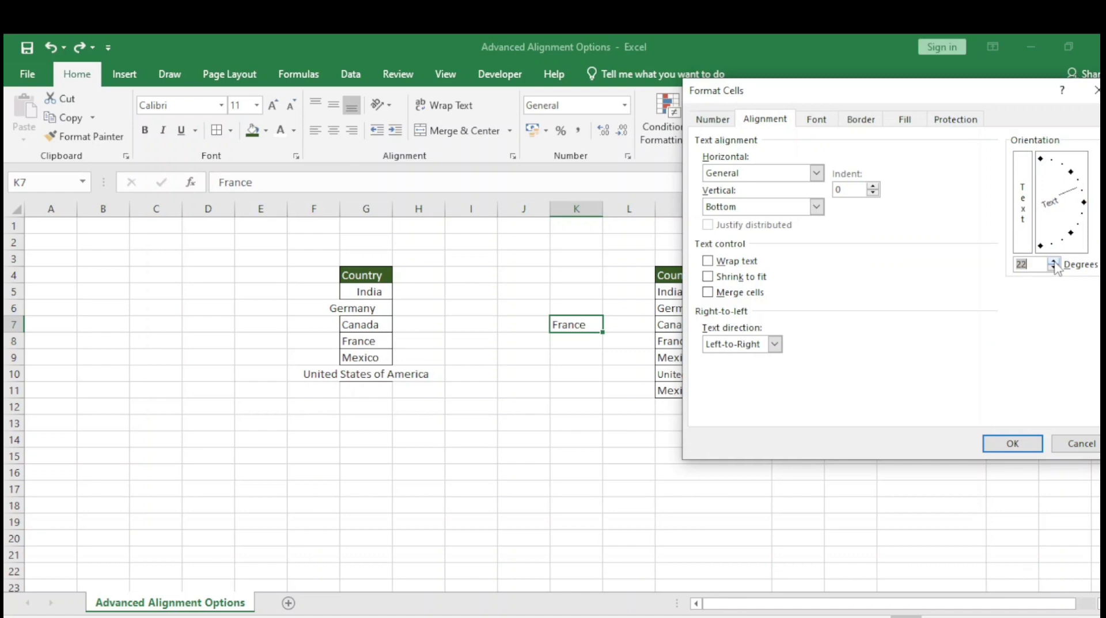
left_click(1054, 263)
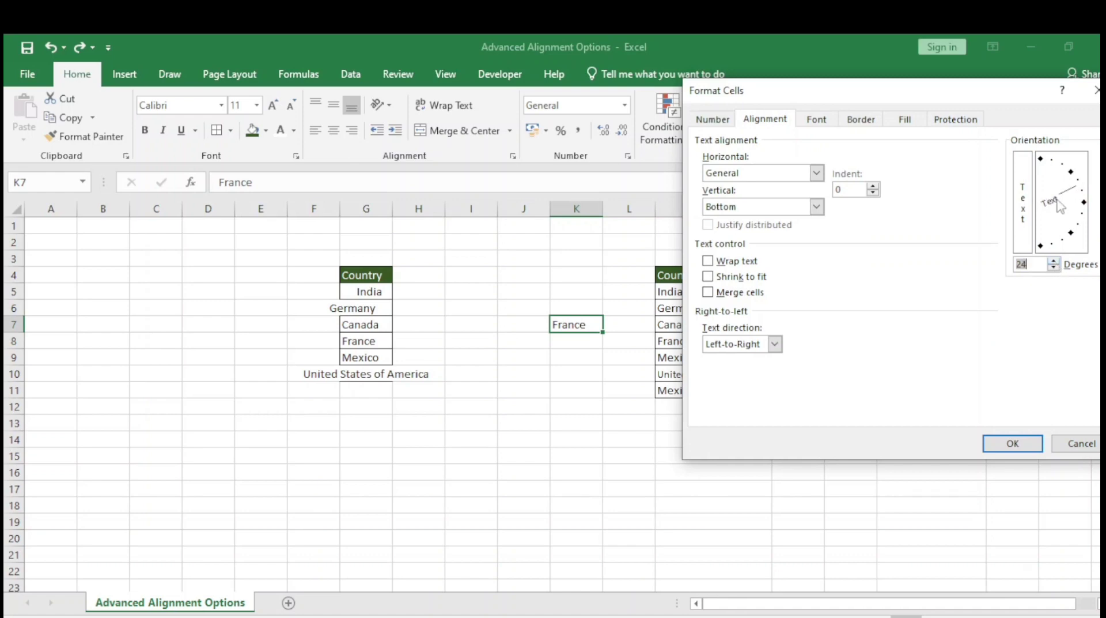
left_click(1042, 159)
left_click(1012, 443)
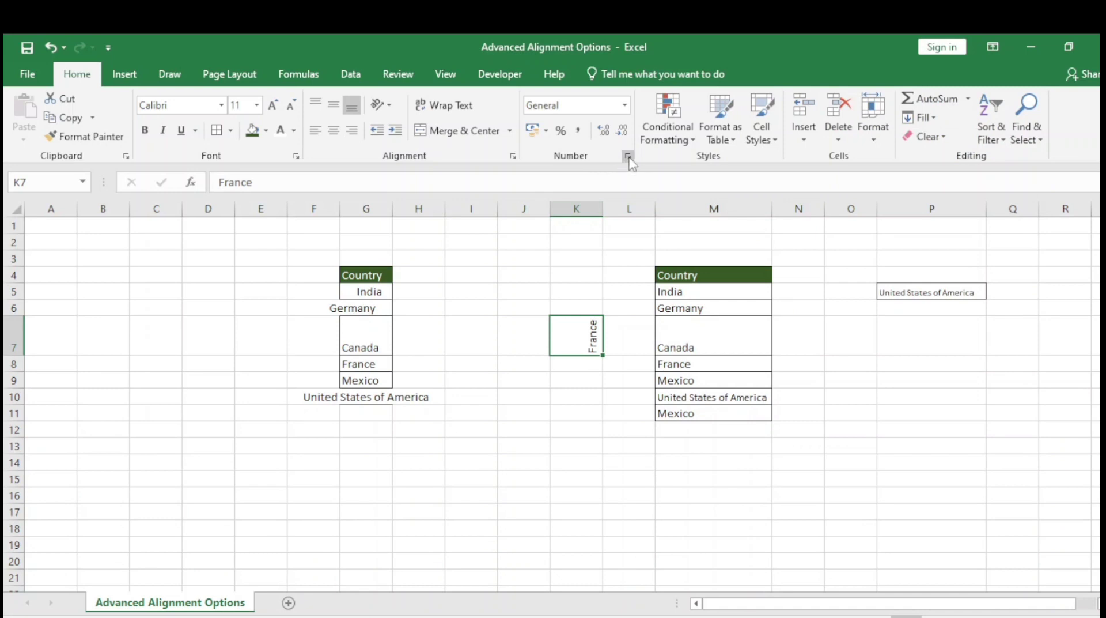
- Set the text orientation of the France cell K7 to 45 degrees
left_click(512, 156)
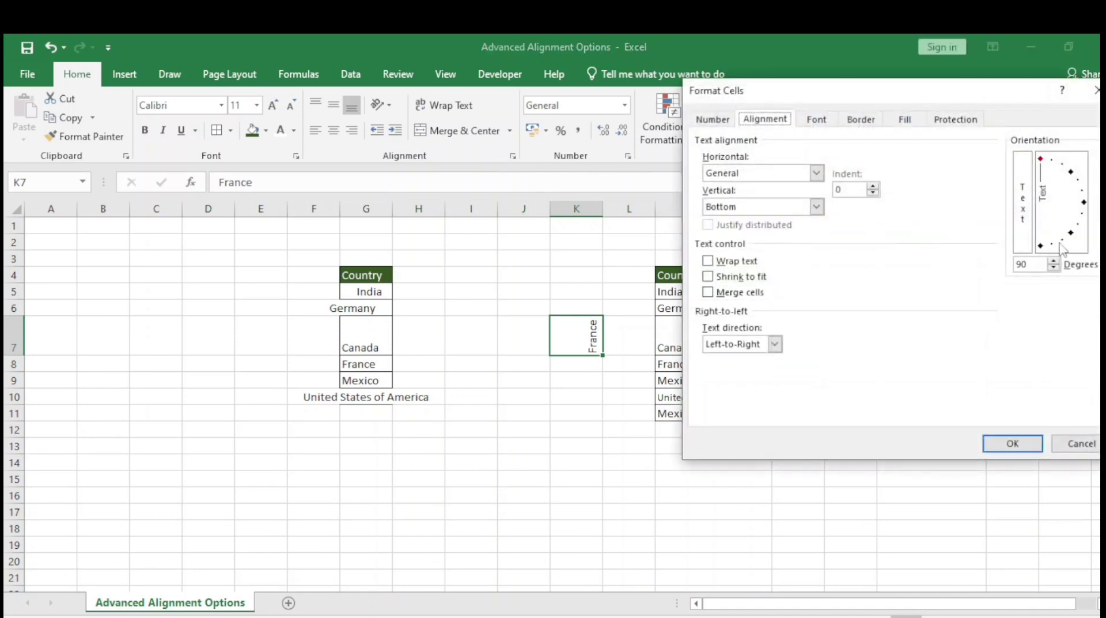
left_click(1072, 172)
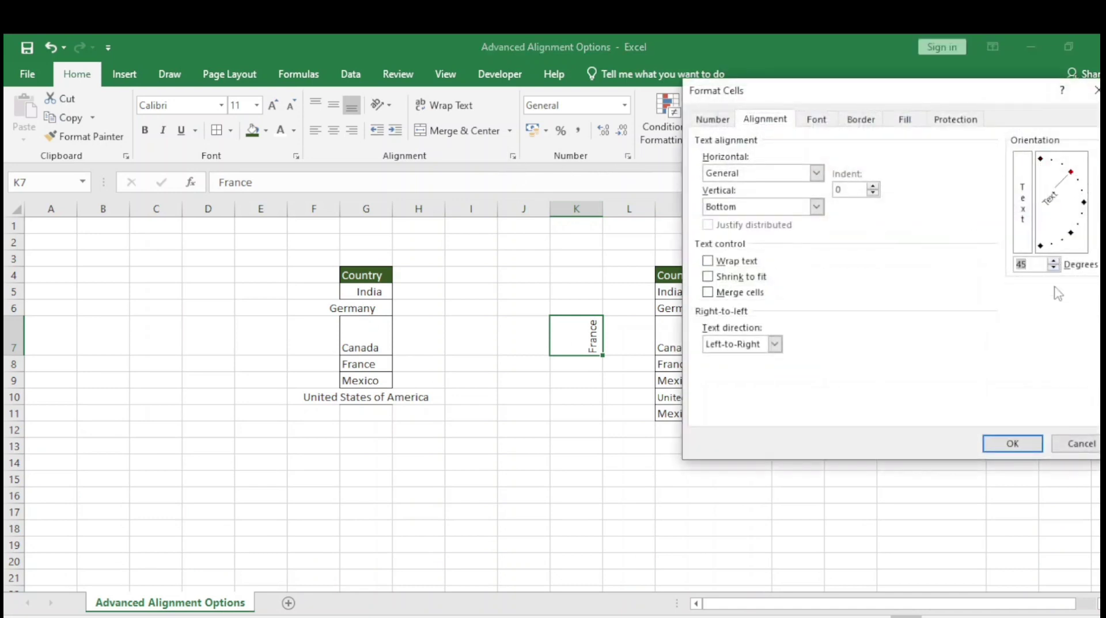
left_click(1012, 444)
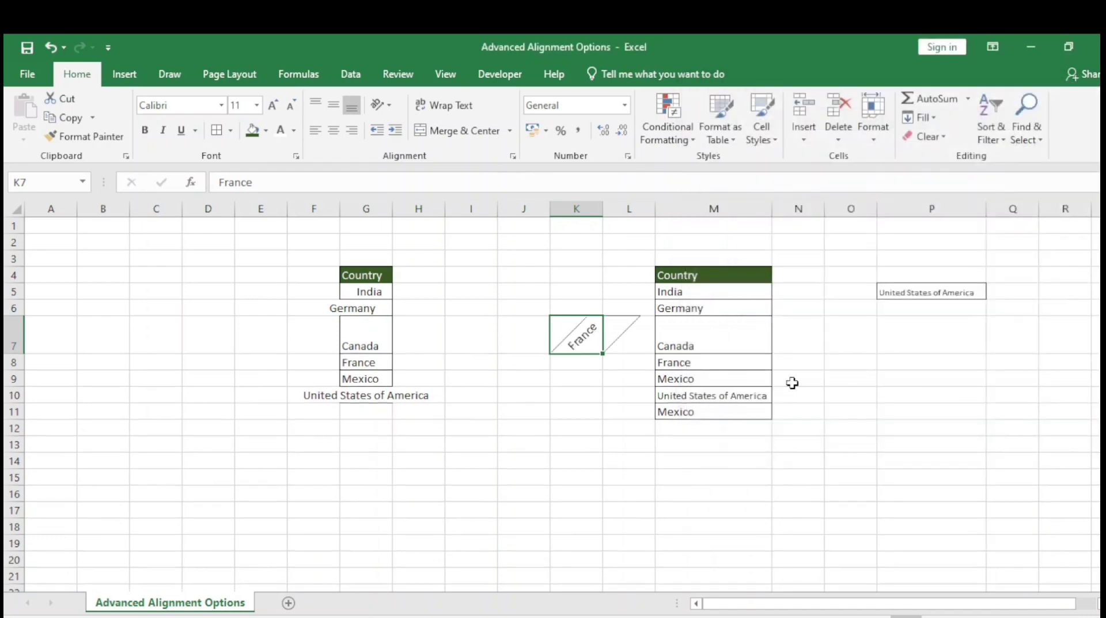
- Apply the stacked vertical text orientation to the United States of America cell P5 and look over the tall cell
left_click(902, 292)
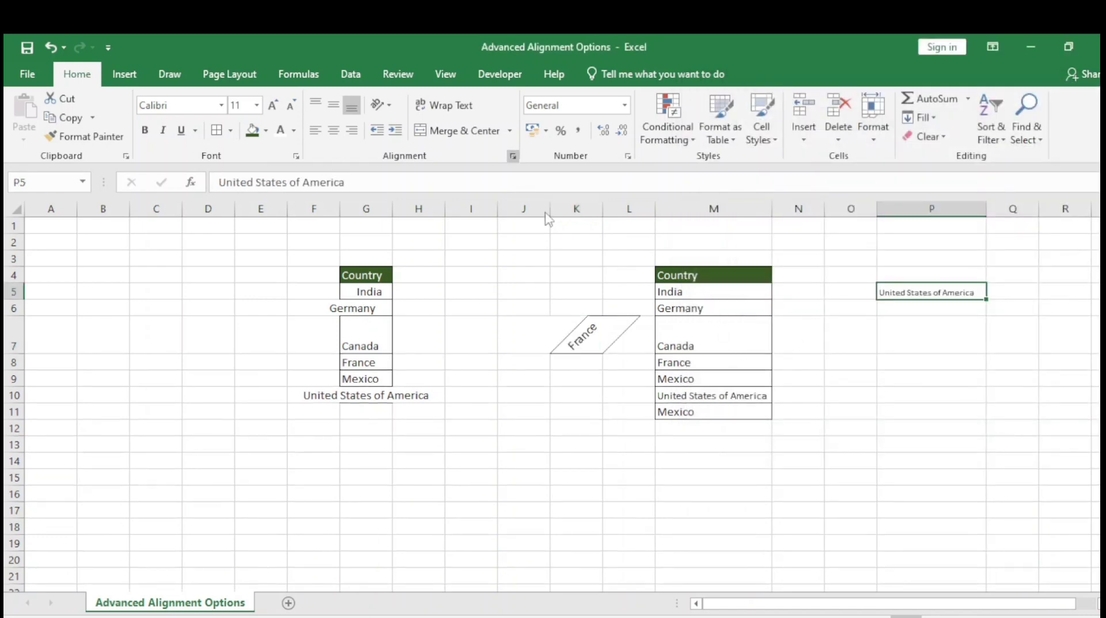
key("ctrl+1")
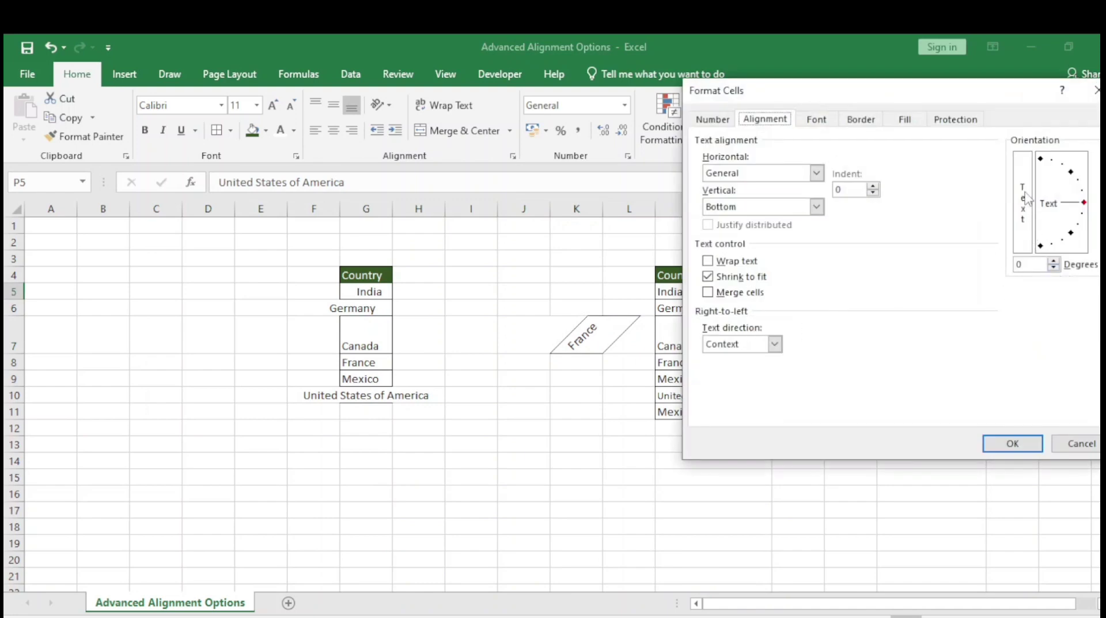
left_click(1023, 202)
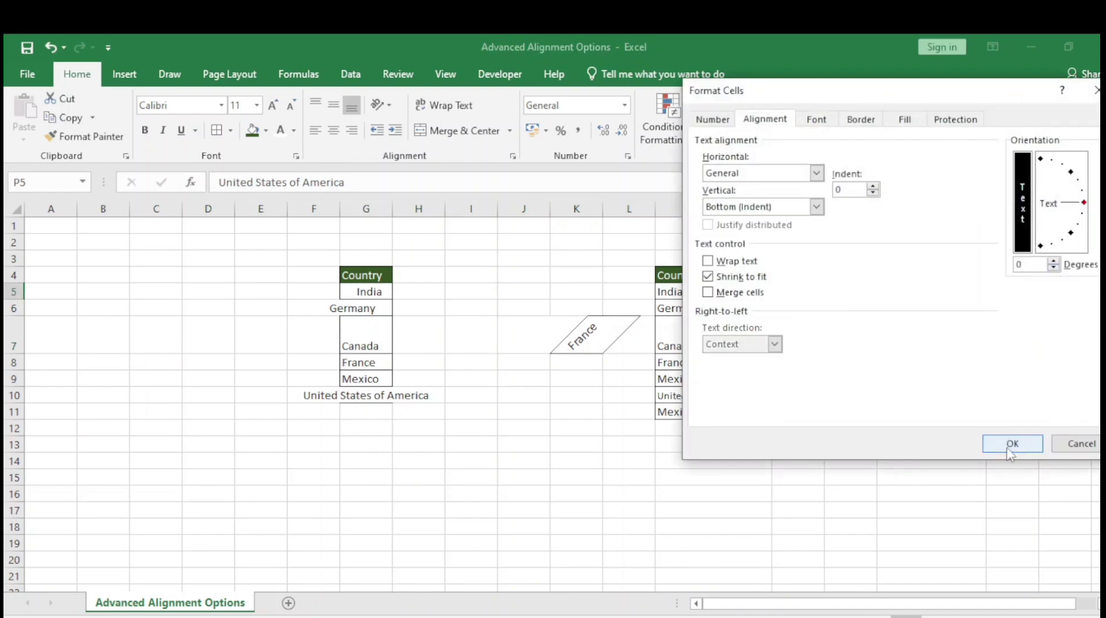
left_click_drag(801, 95, 306, 149)
left_click(505, 493)
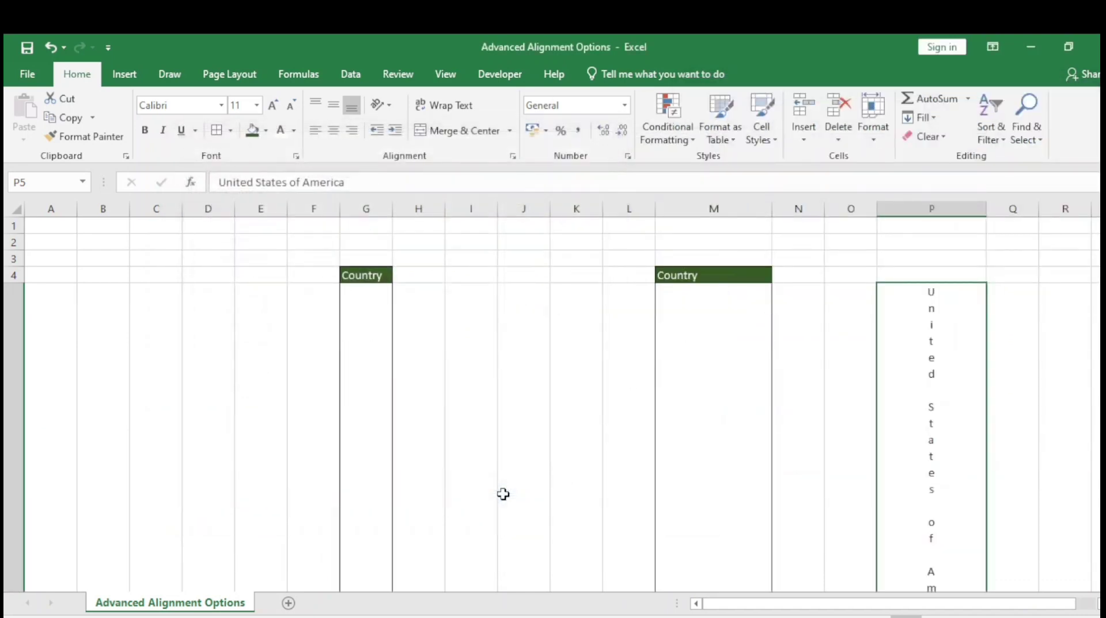
scroll(941, 440, "down", 5)
scroll(950, 446, "up", 5)
- Try a slightly angled orientation in place of the stacked text in the United States of America cell P5, and undo it
key("ctrl+1")
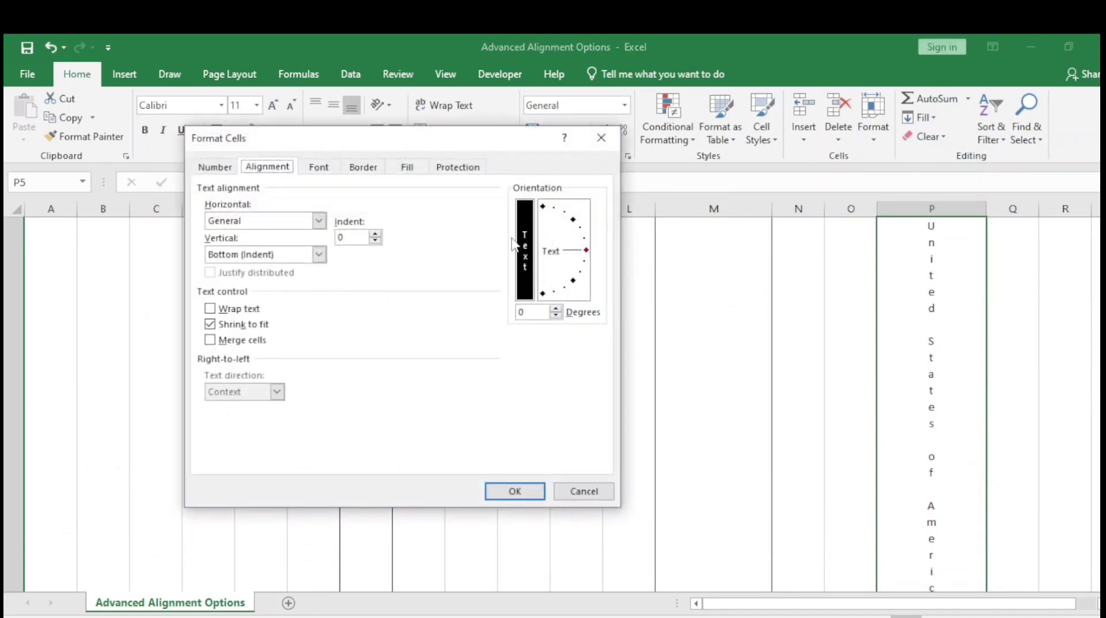
left_click(557, 246)
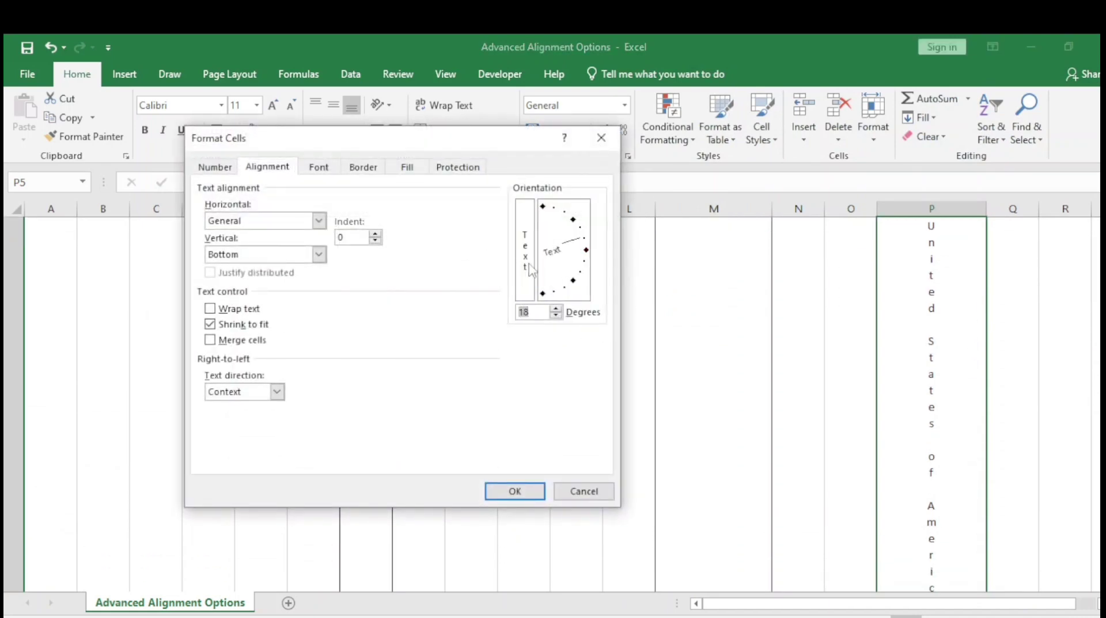
left_click(569, 252)
left_click(515, 492)
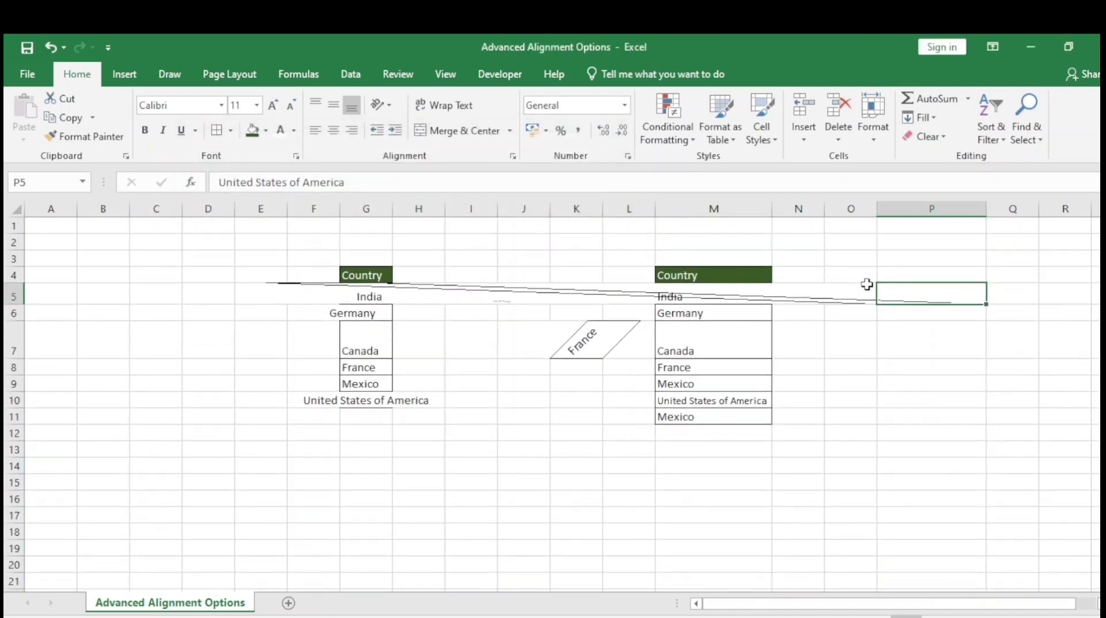
key("ctrl+z")
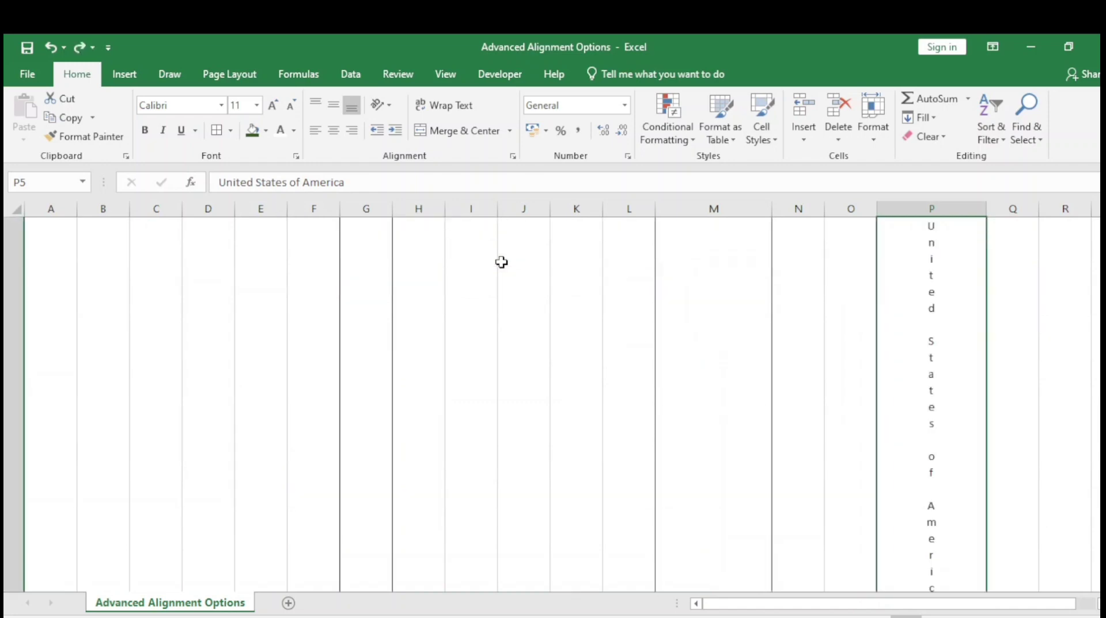
- Review the alignment settings of the stacked-text cell P5, close them unchanged and select cell H5
left_click(513, 156)
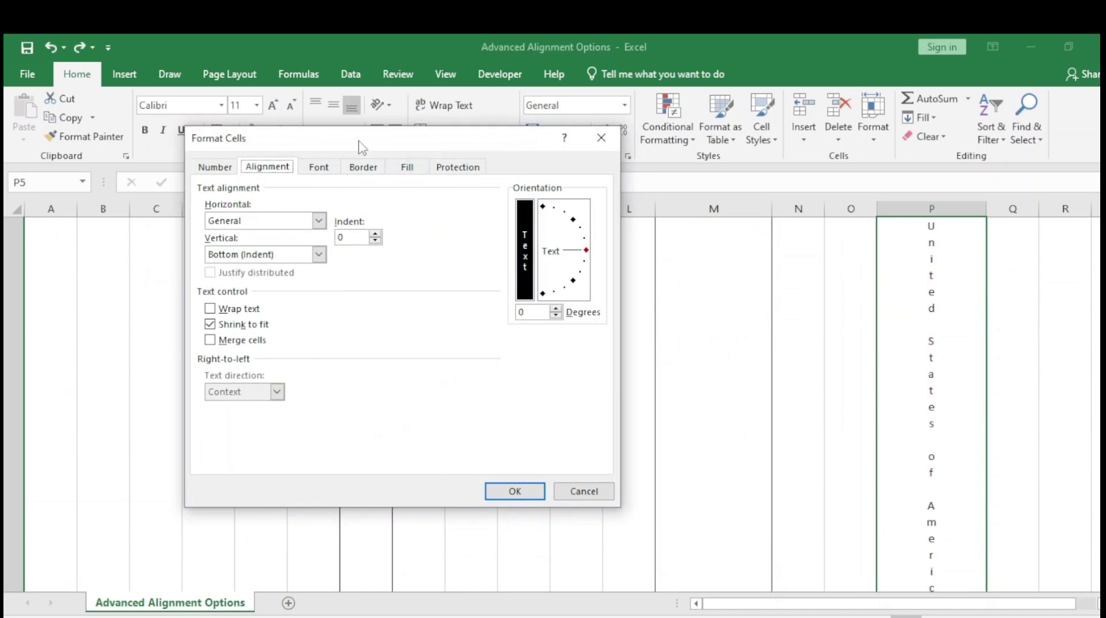
left_click(607, 142)
left_click(417, 324)
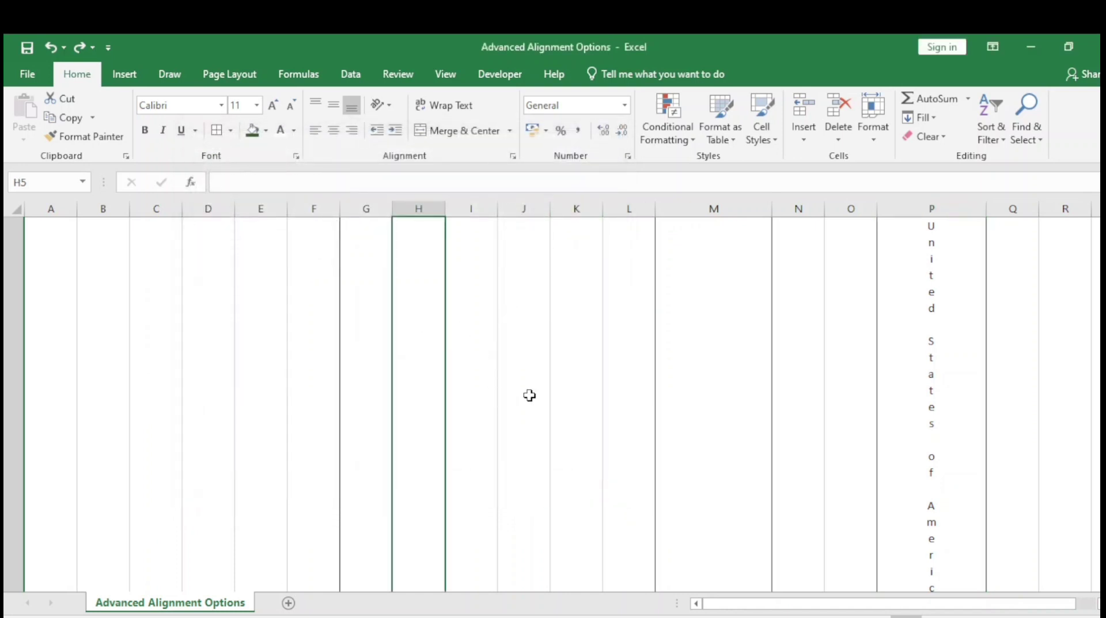
scroll(528, 395, "up", 2)
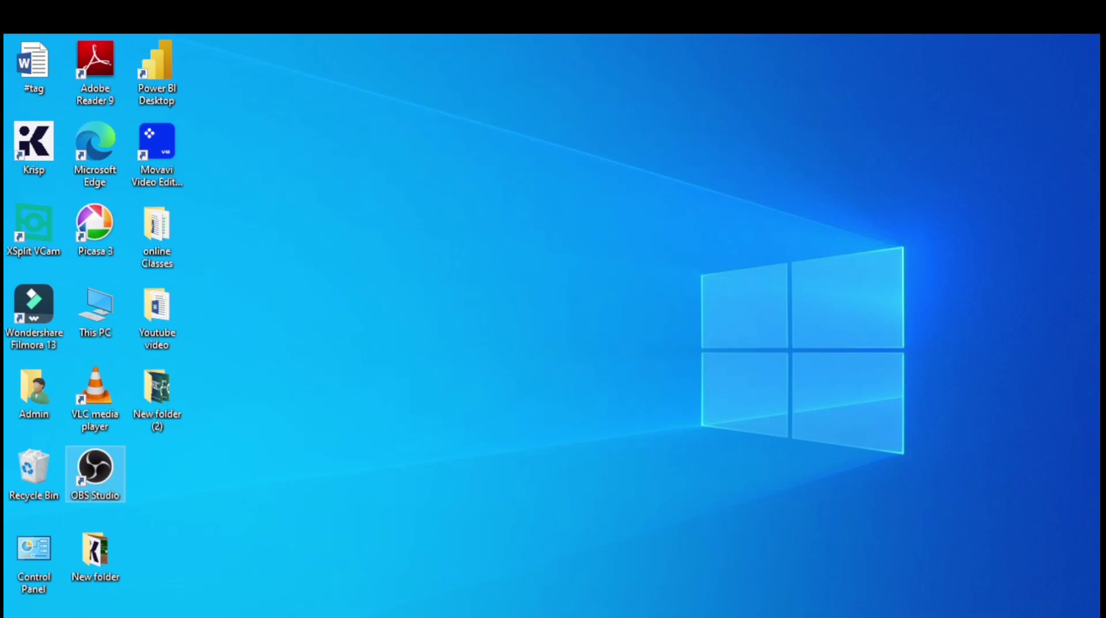
left_click(695, 588)
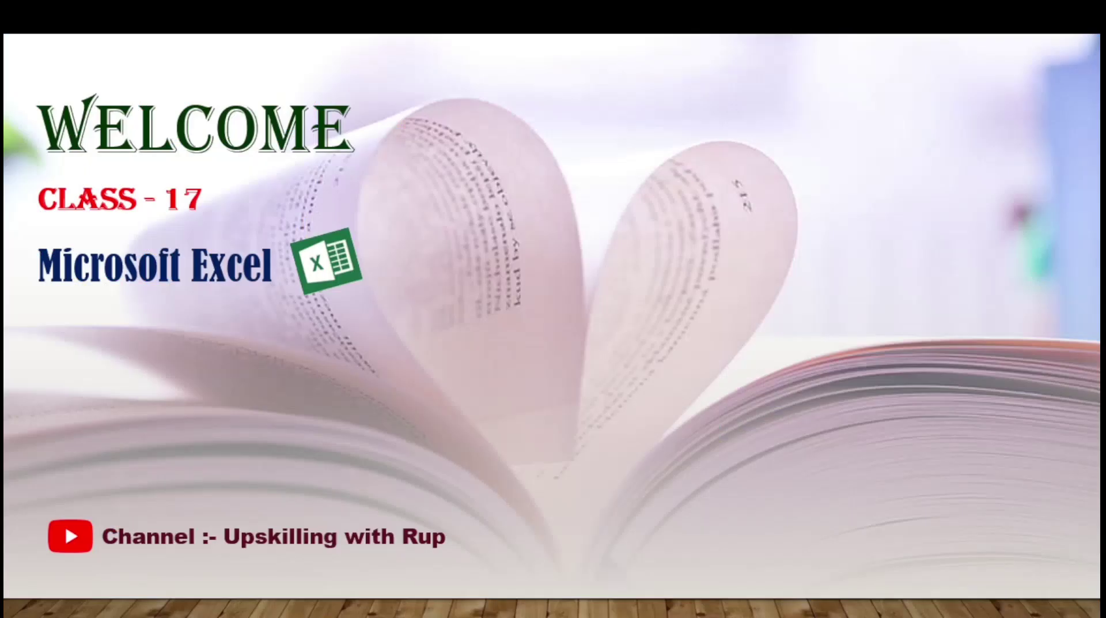